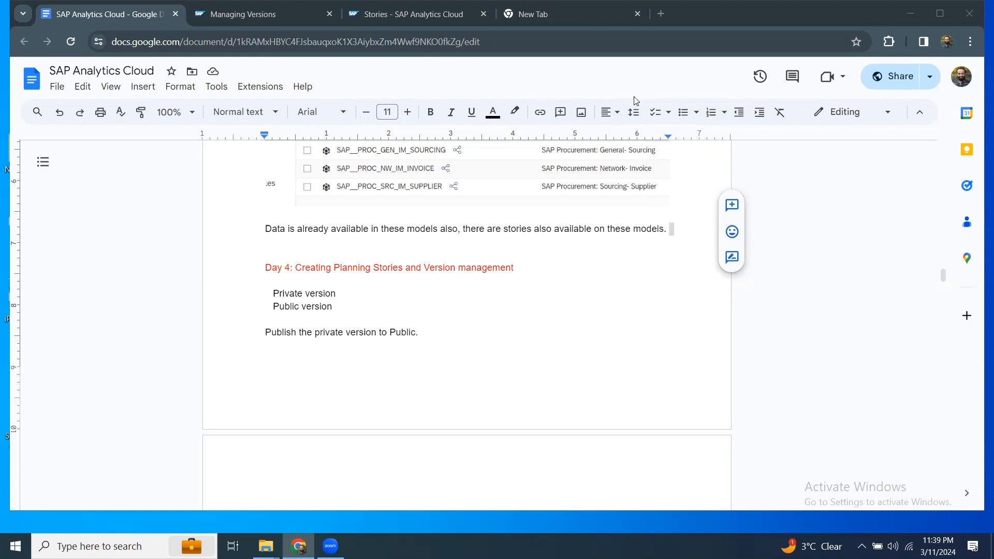
Switch from the Day 4 notes to the 'Stories - SAP Analytics Cloud' browser tab.
click(406, 14)
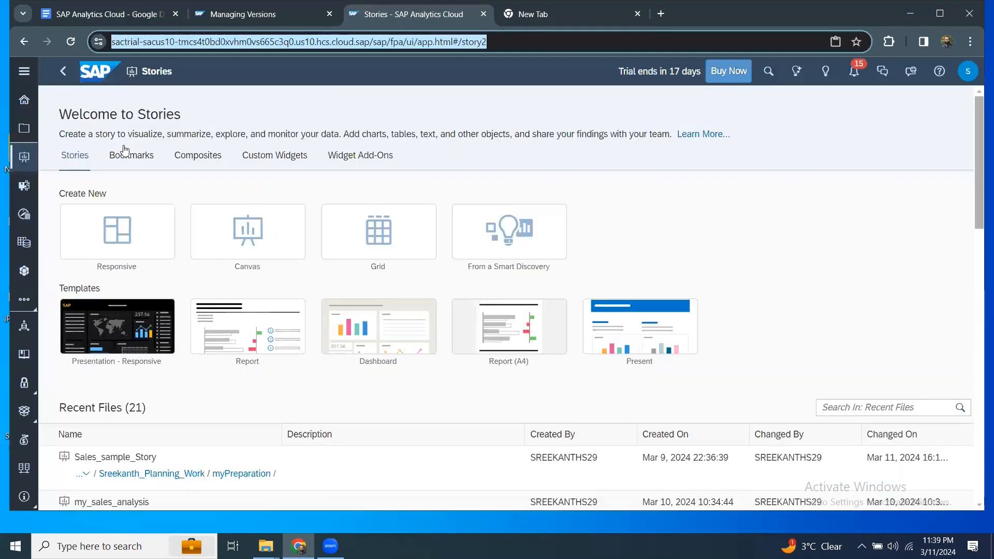
In Files, go up to the parent folder, enter Channel_Publish, and open my_SALES_PLANNING.
click(29, 132)
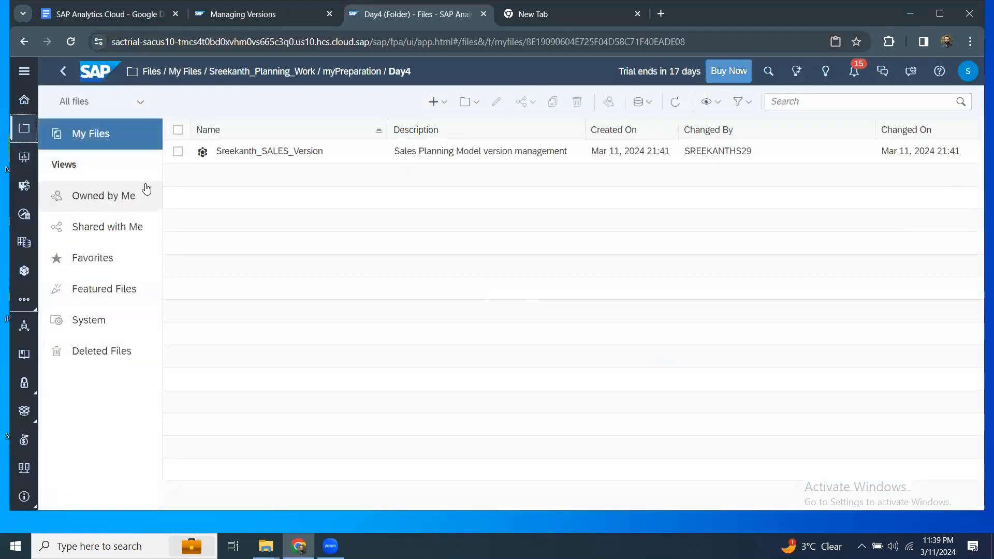
click(251, 73)
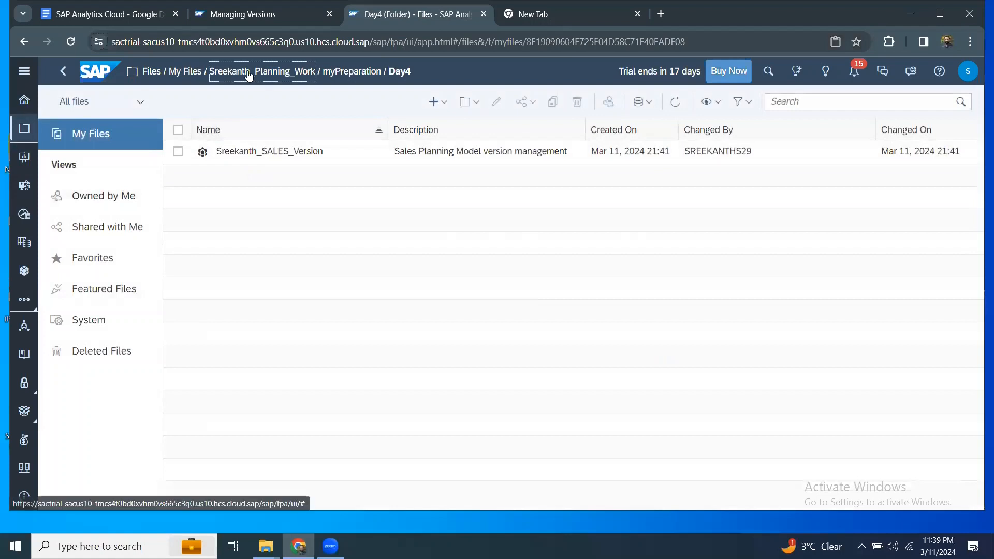
click(244, 151)
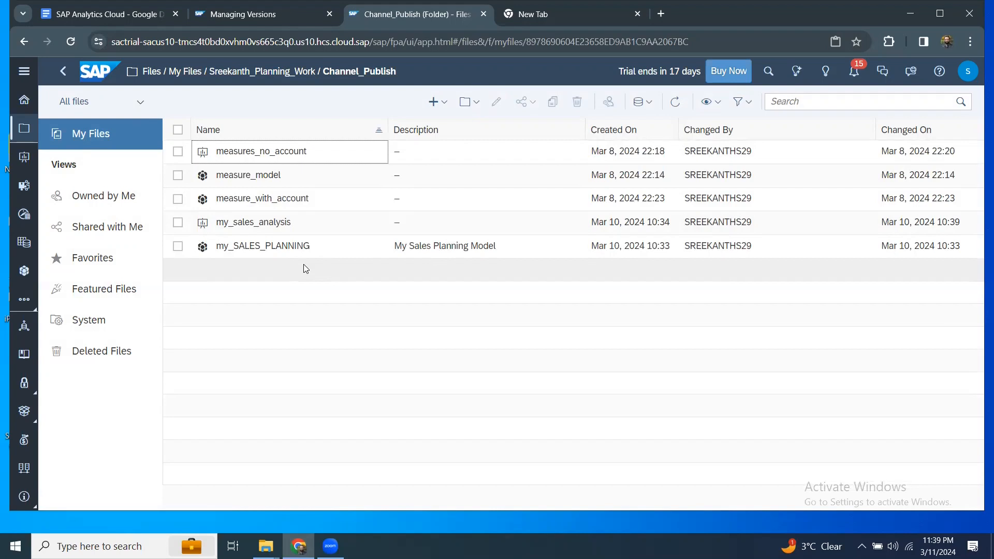
click(297, 249)
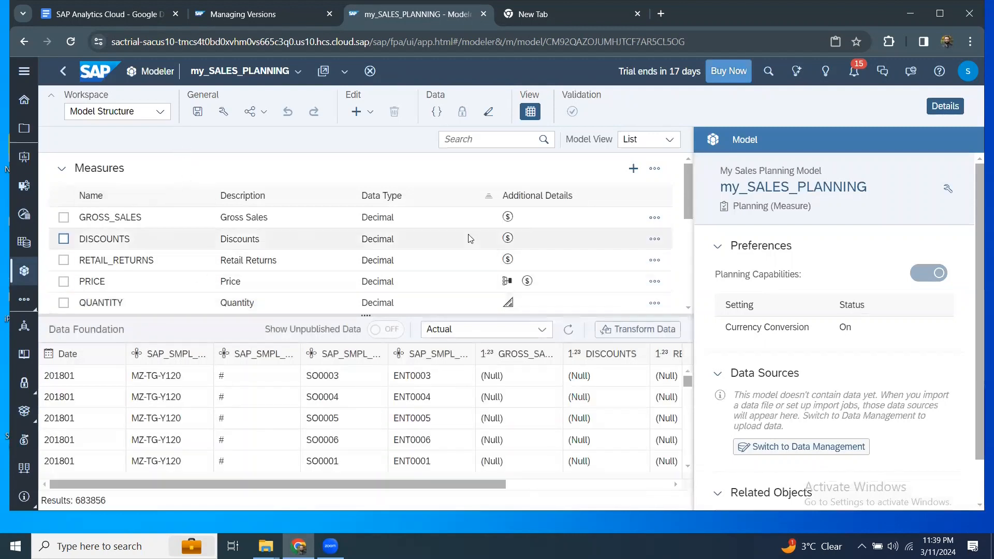
Hide Data Foundation and view the Version dimension table's Actual, Budget, Forecast, Plan members.
click(521, 114)
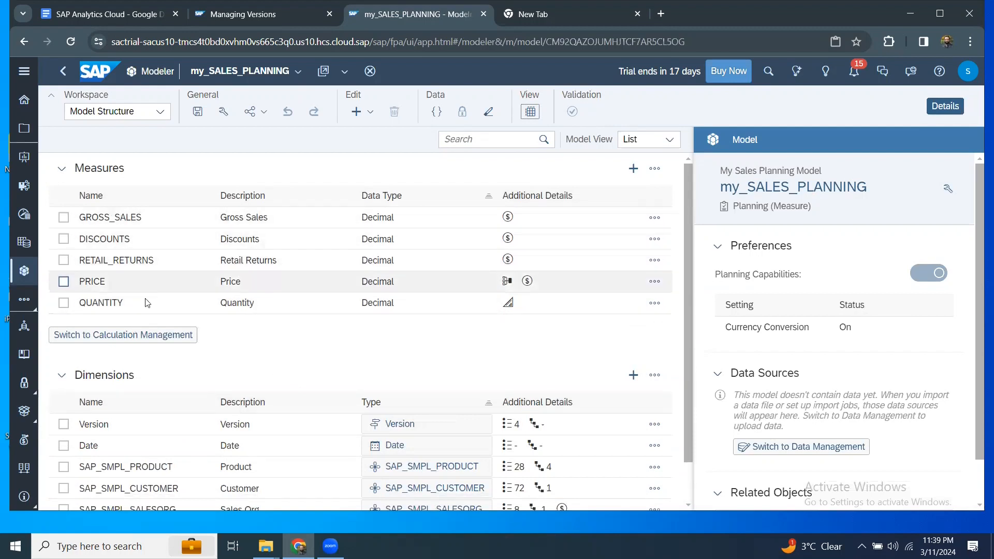
scroll(120, 402, down, 1)
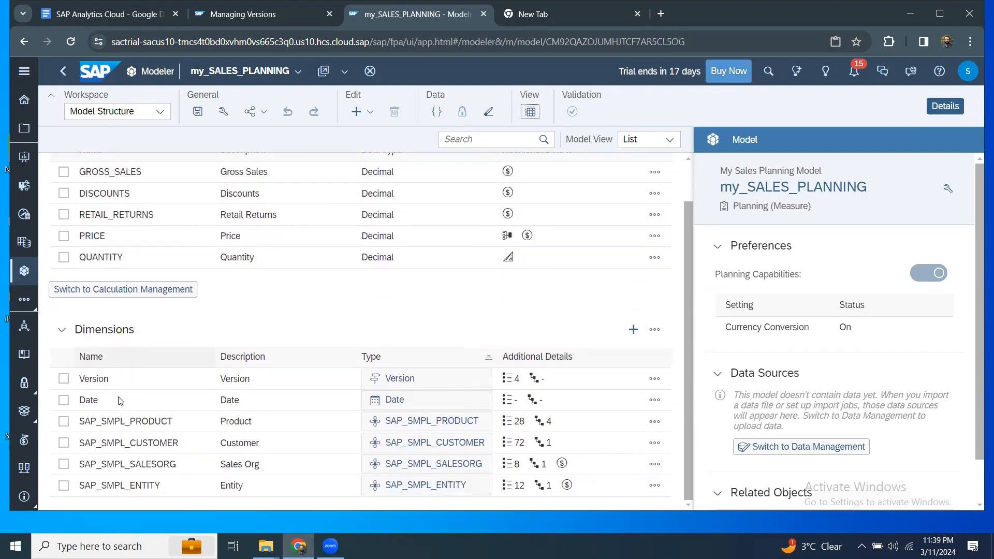
click(63, 380)
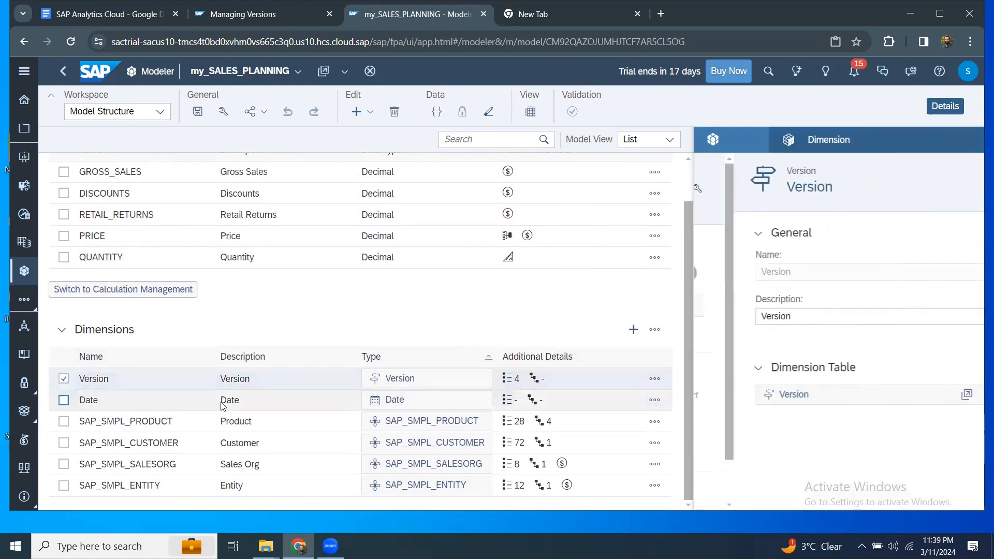
click(921, 399)
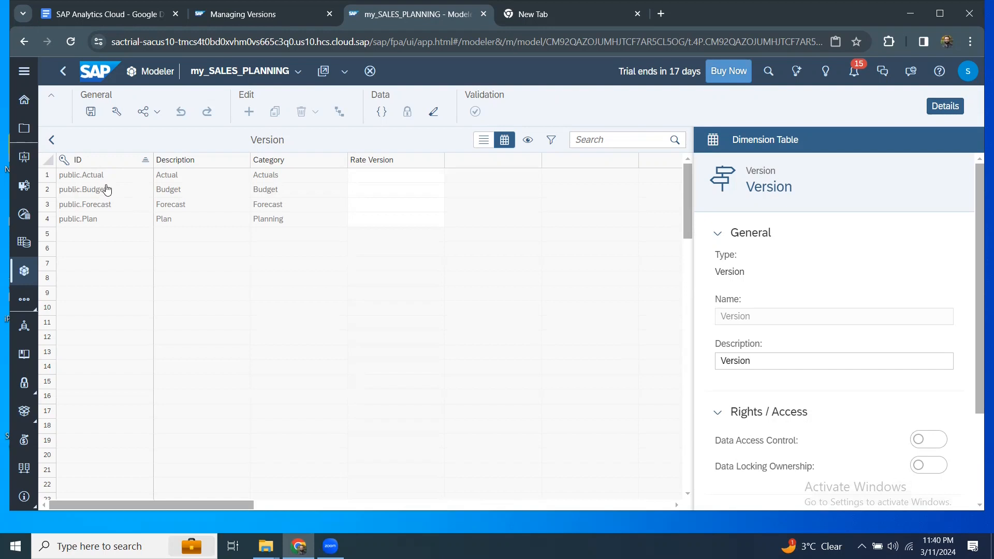
click(53, 141)
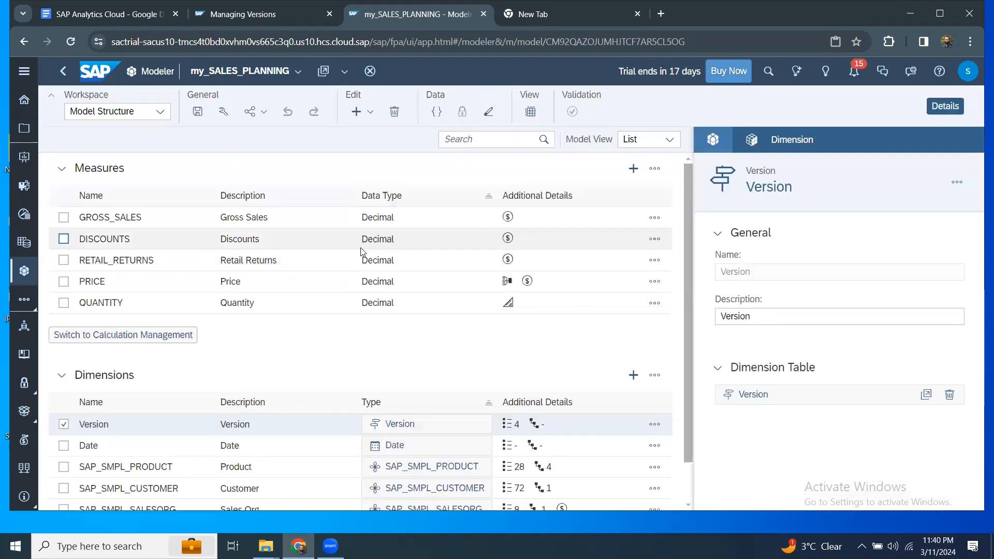
Check the data preview's version dropdown, hide the preview, and go back to Channel_Publish.
click(530, 112)
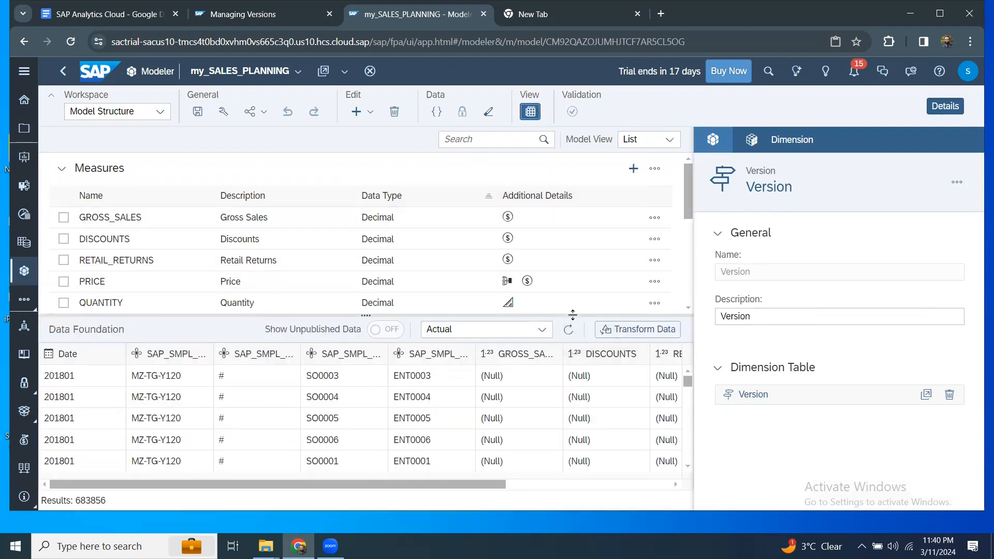
click(548, 335)
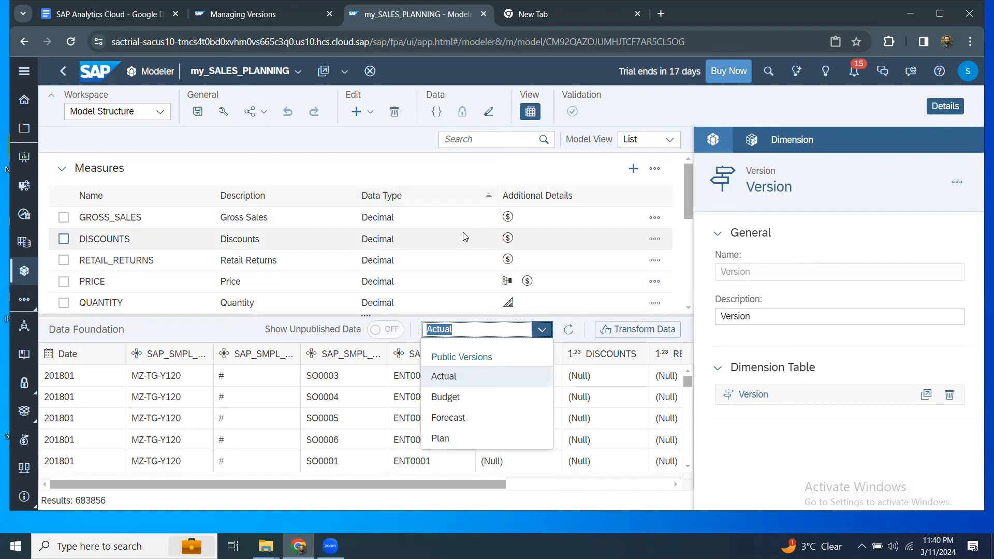
click(535, 115)
click(535, 115)
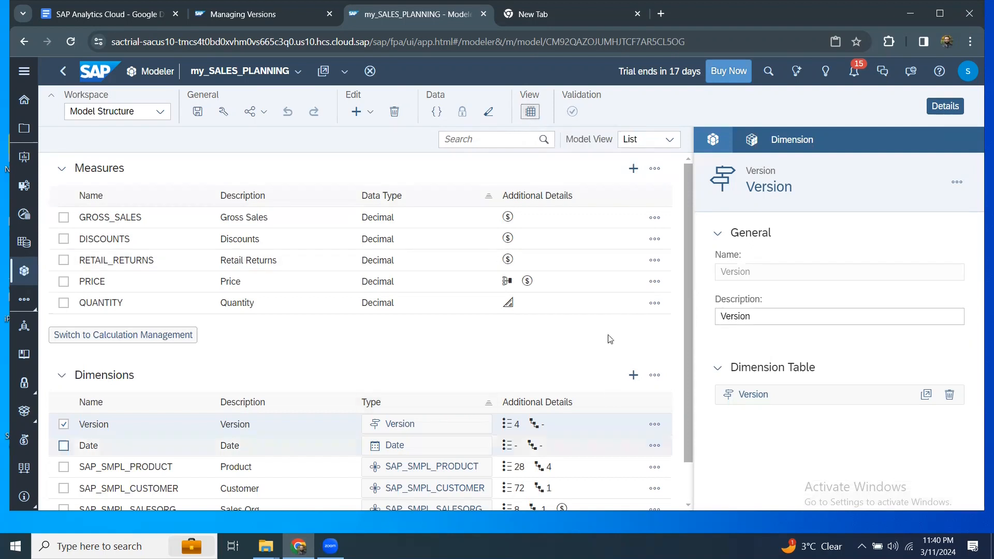
click(18, 129)
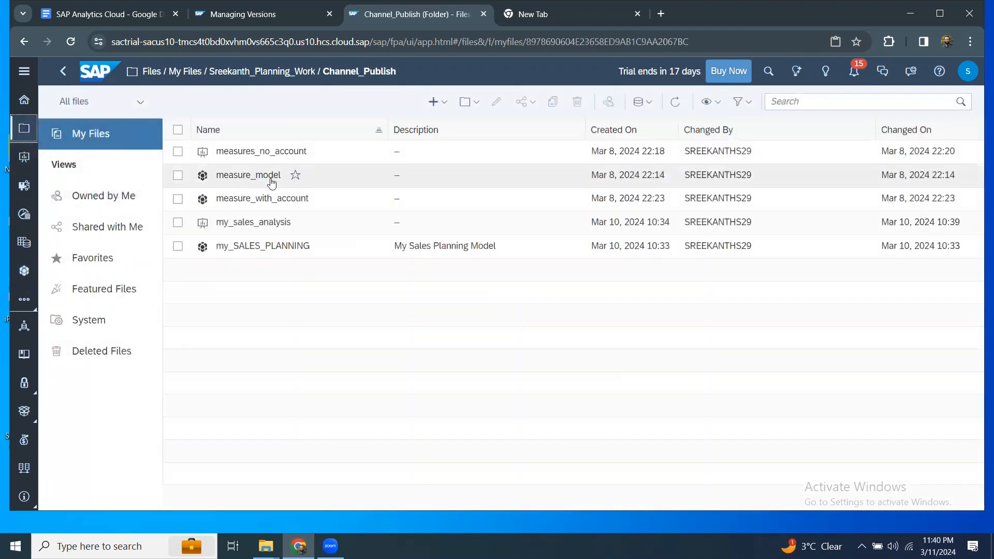
Create a new blank canvas story.
click(445, 102)
click(450, 117)
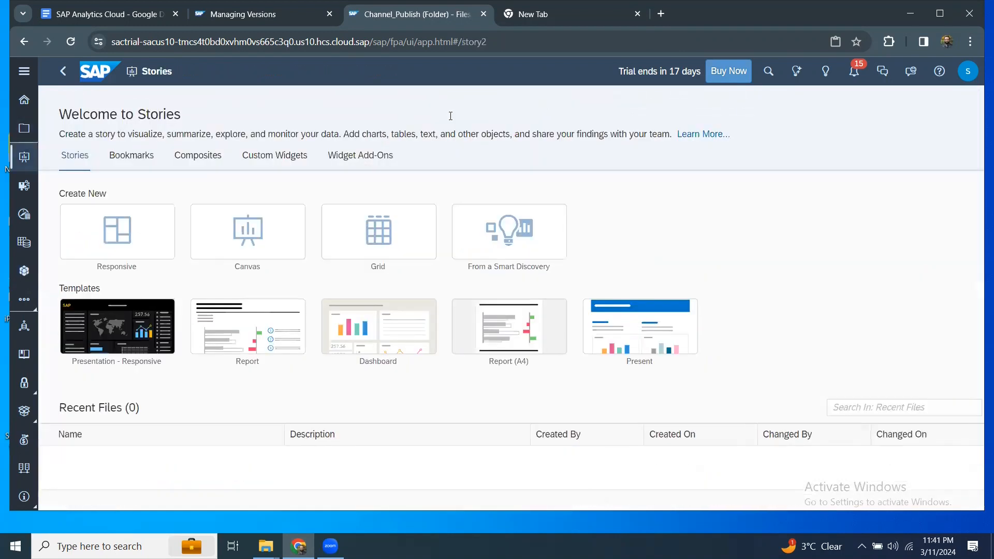
click(248, 231)
click(618, 439)
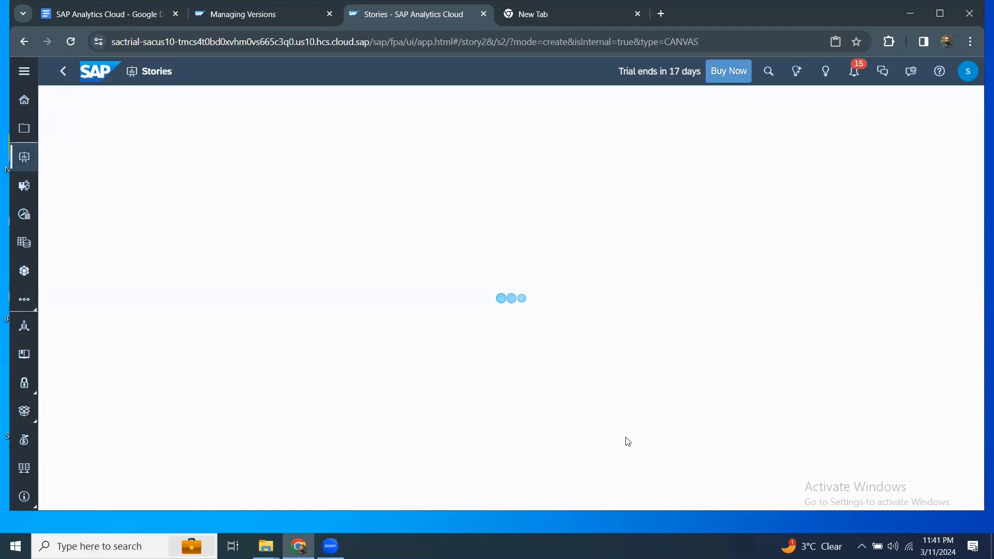
Insert a table sourced from Channel_Publish's my_SALES_PLANNING model with USD reporting currency.
click(358, 113)
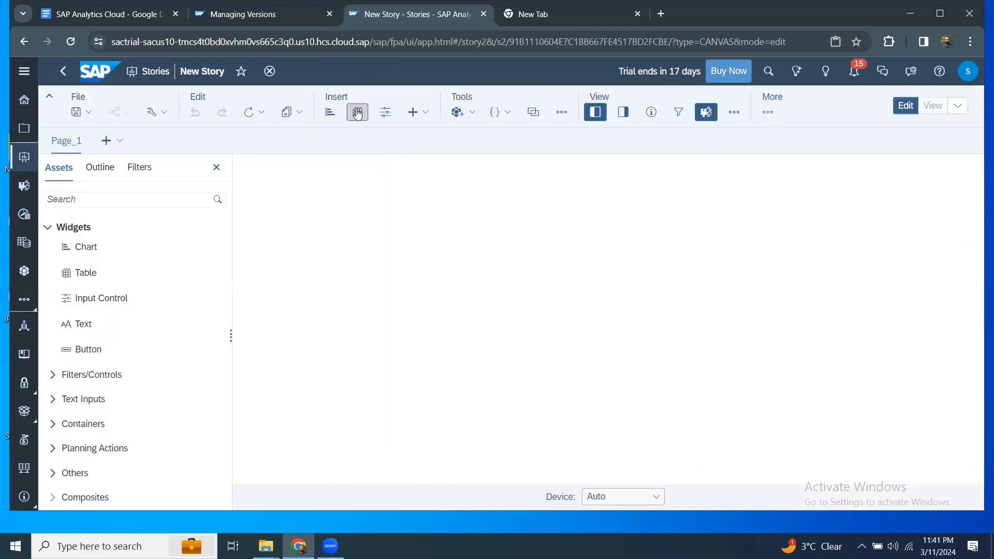
click(491, 339)
click(381, 270)
click(367, 198)
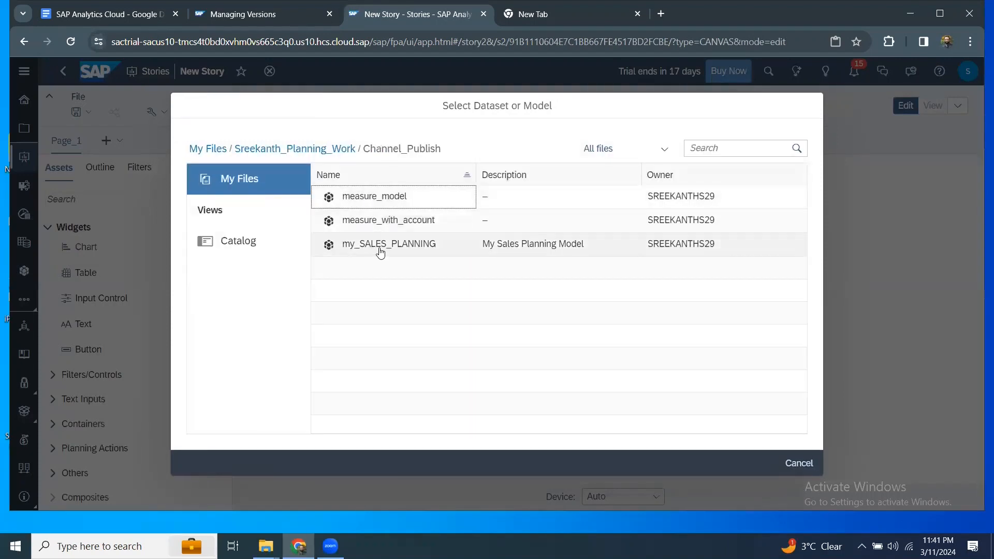
click(378, 245)
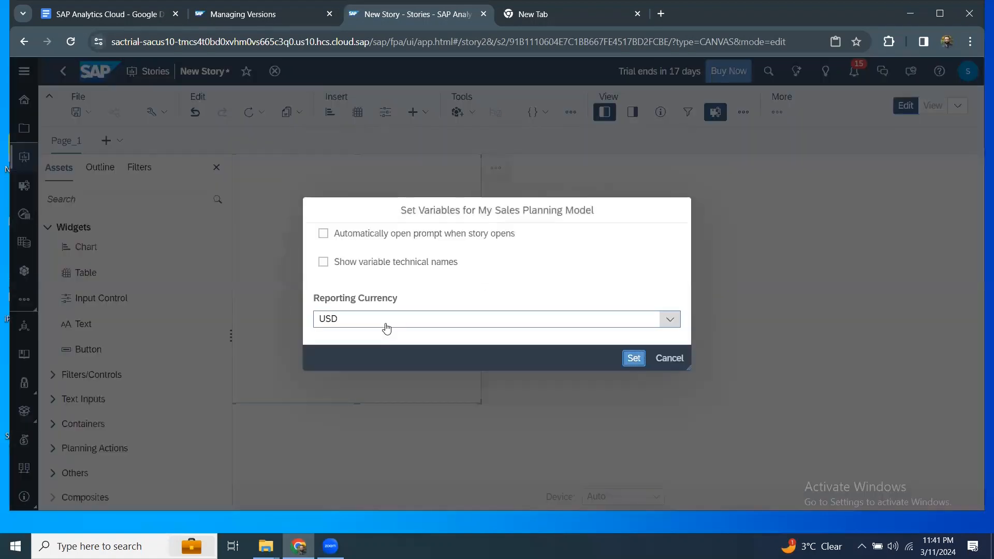
click(634, 358)
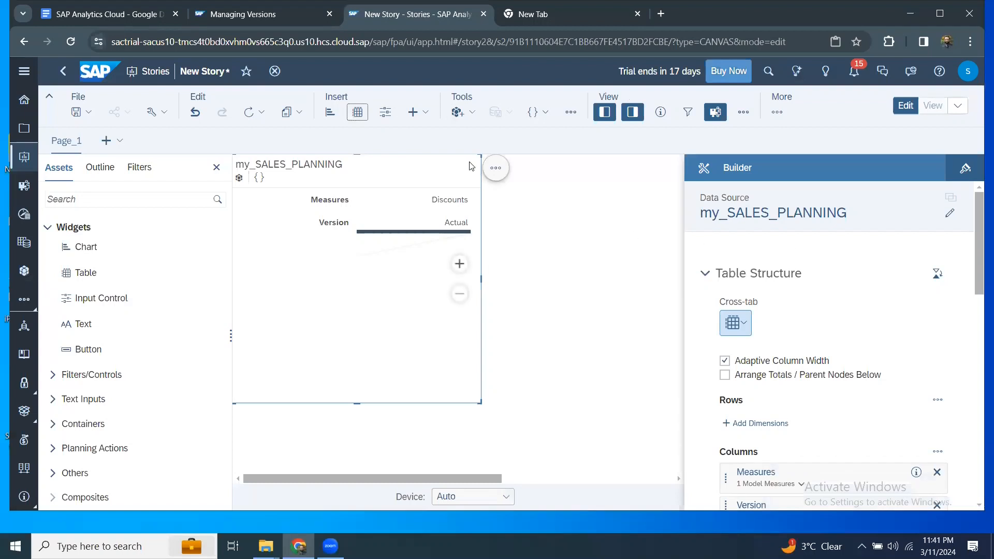
Reposition the table and change its Measures filter from Discounts to Gross Sales (GC).
drag(467, 158, 575, 199)
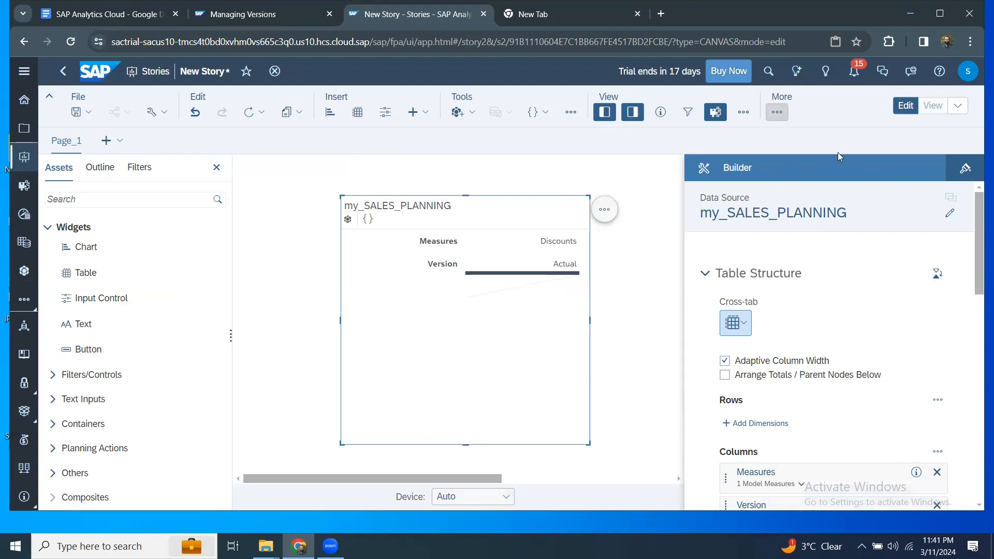
click(633, 112)
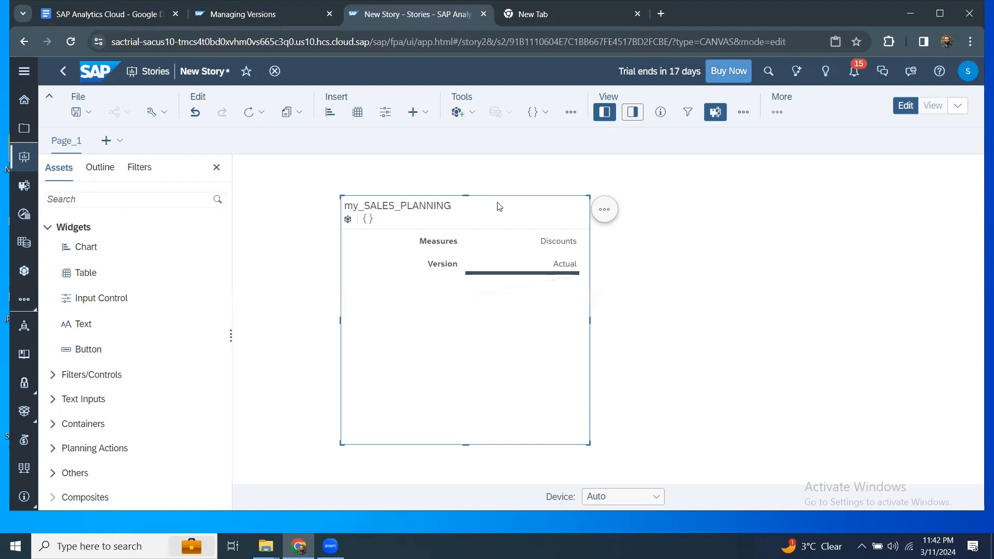
click(631, 117)
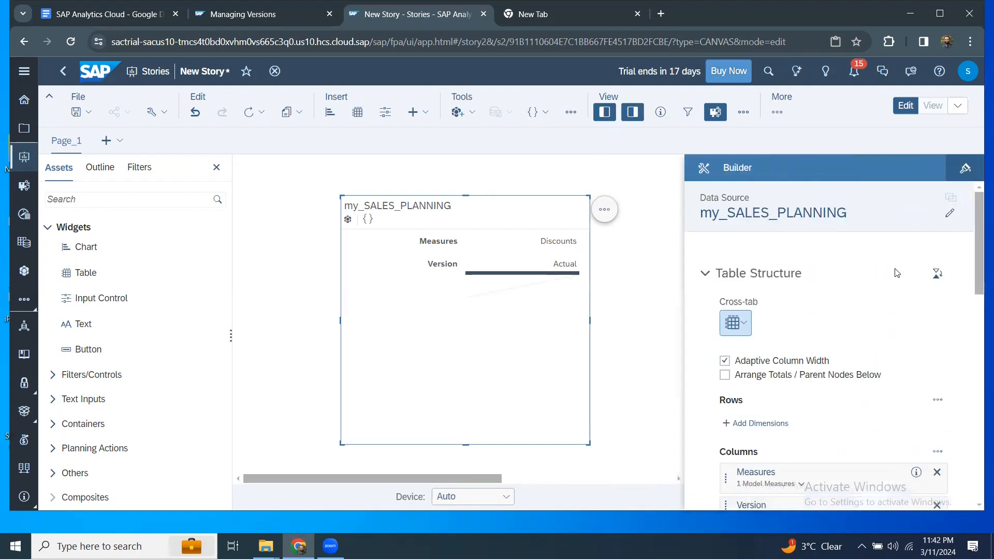
scroll(789, 369, down, 3)
scroll(789, 368, down, 3)
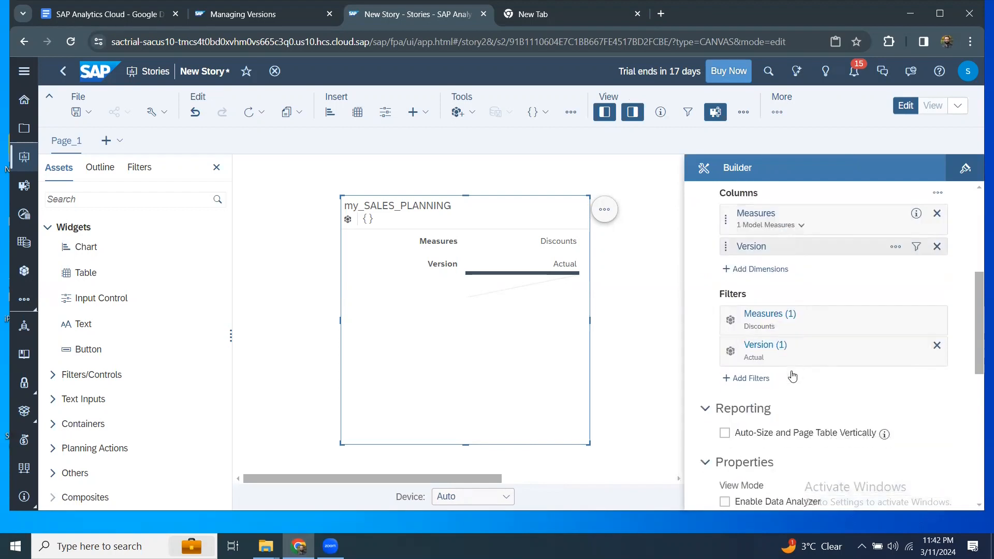
click(773, 317)
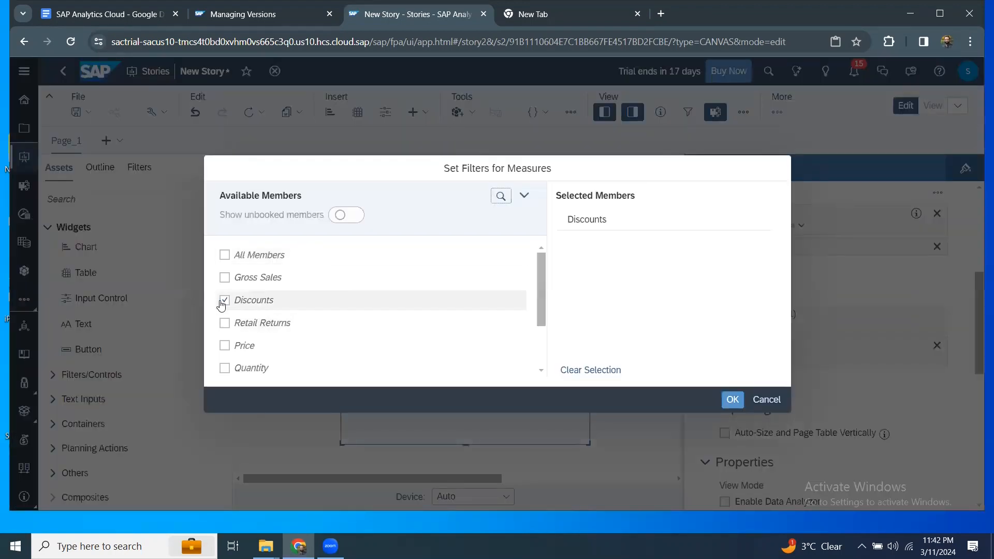
click(225, 301)
scroll(228, 310, down, 3)
click(225, 341)
click(729, 401)
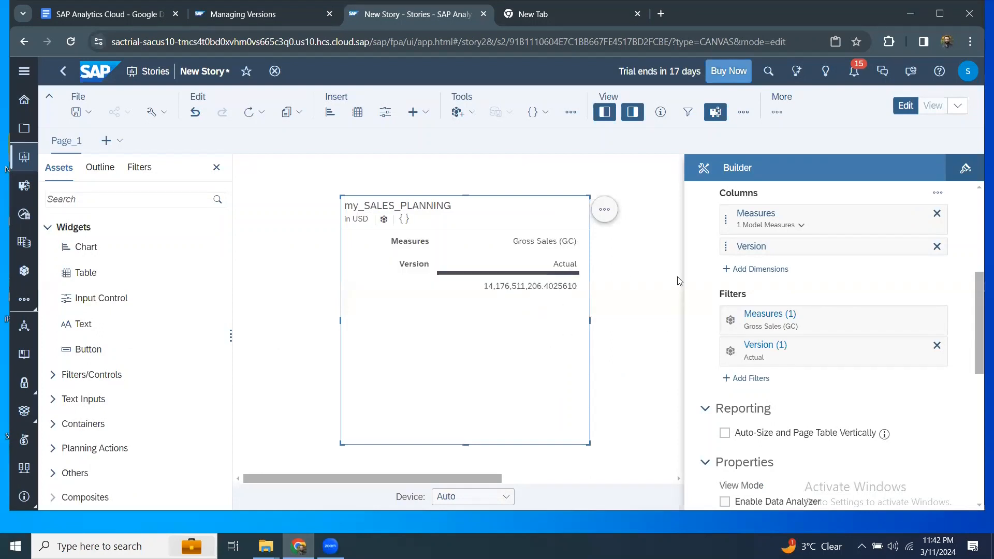
Add the Customer dimension to the table rows and widen the table leftward.
scroll(820, 265, up, 1)
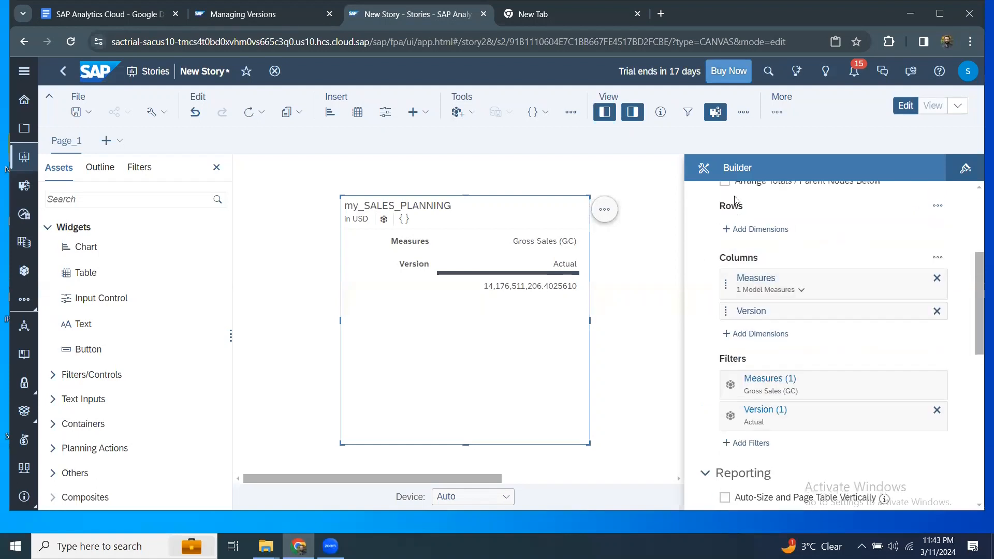
click(756, 229)
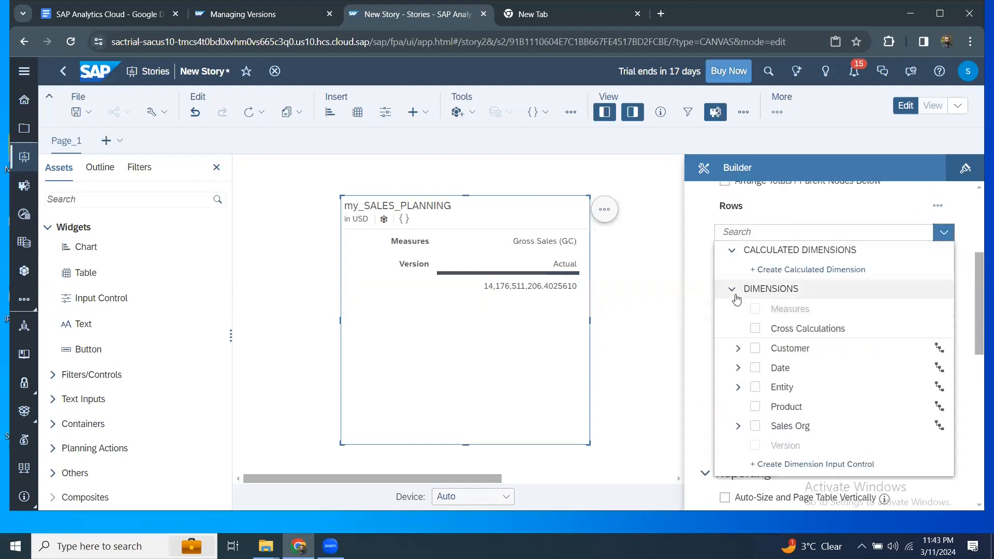
click(755, 350)
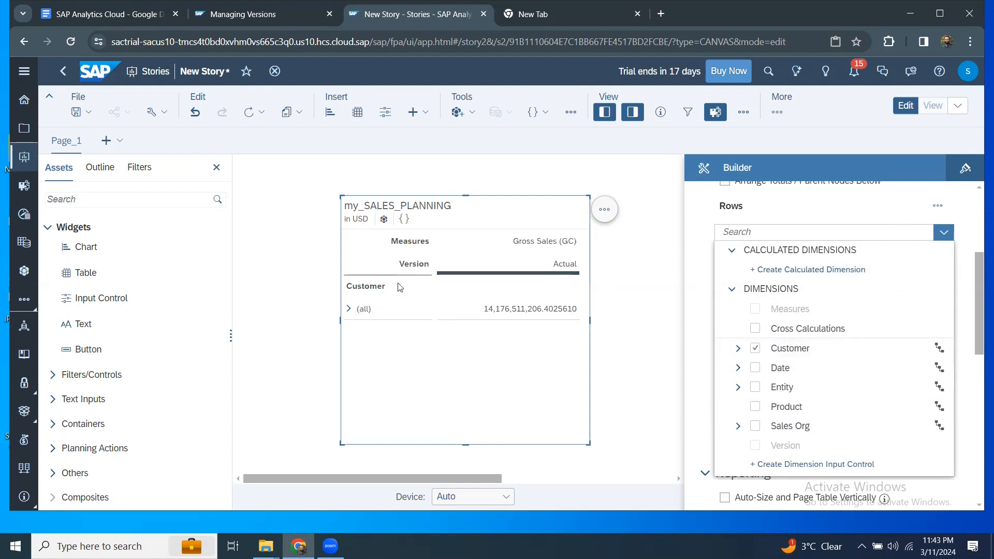
click(349, 311)
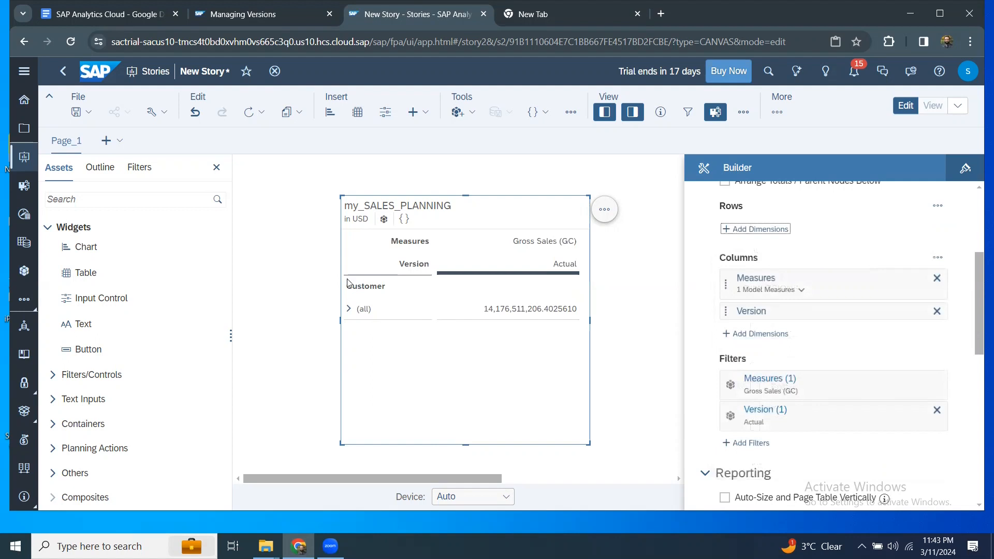
drag(341, 320, 243, 335)
Break the customer total down by channel, add Forecast to the Version filter, and widen the table.
click(251, 311)
click(258, 338)
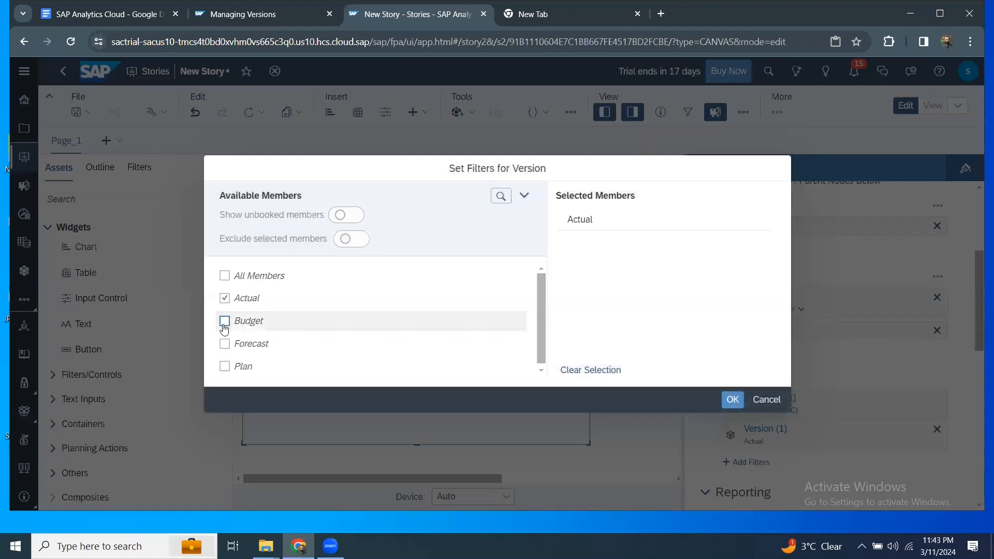
click(225, 343)
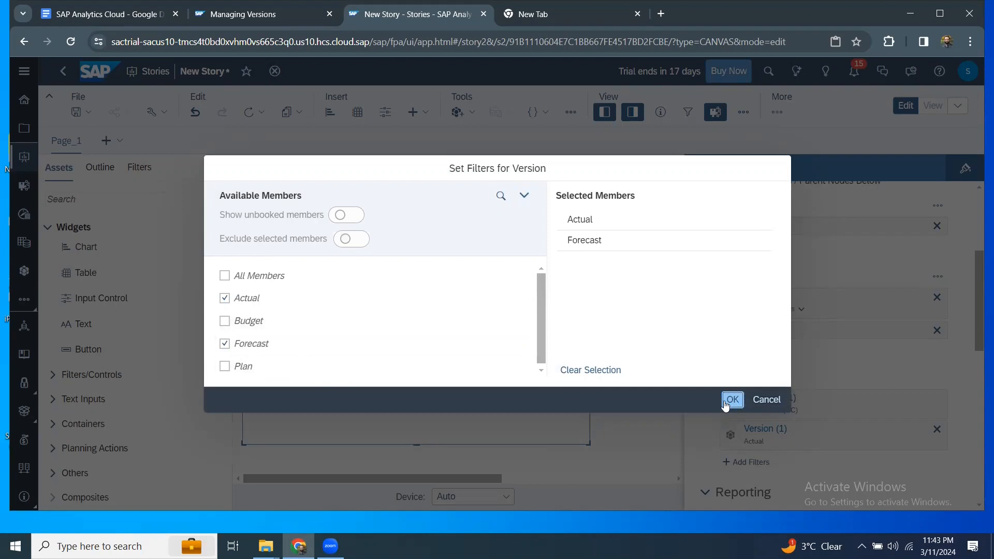
click(731, 400)
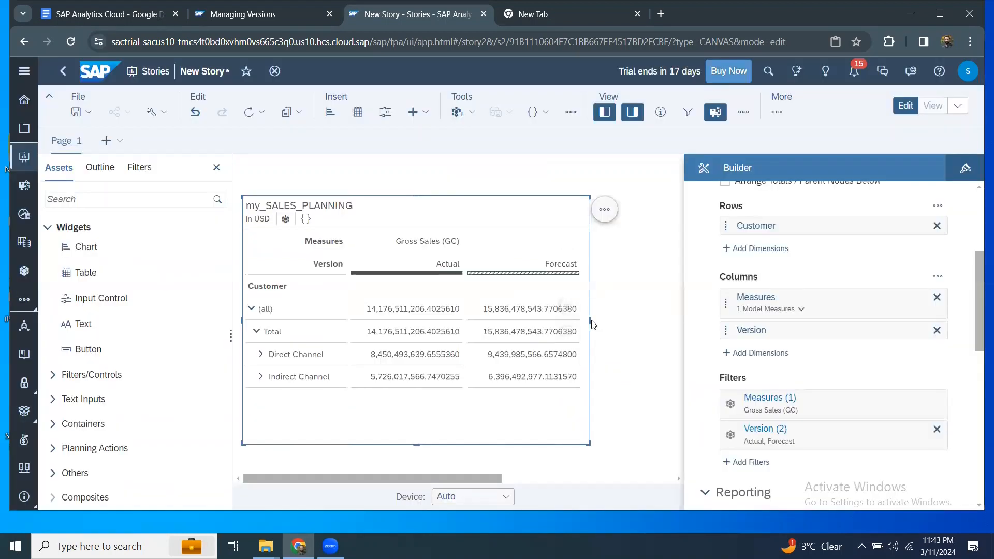
drag(593, 324, 683, 326)
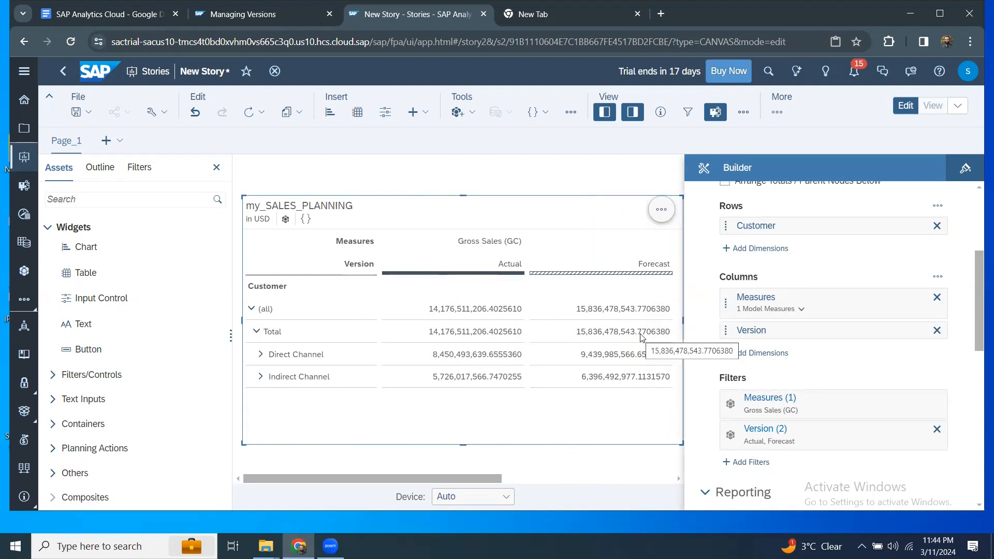
Select the Direct Channel row, then hide the Builder panel.
click(340, 352)
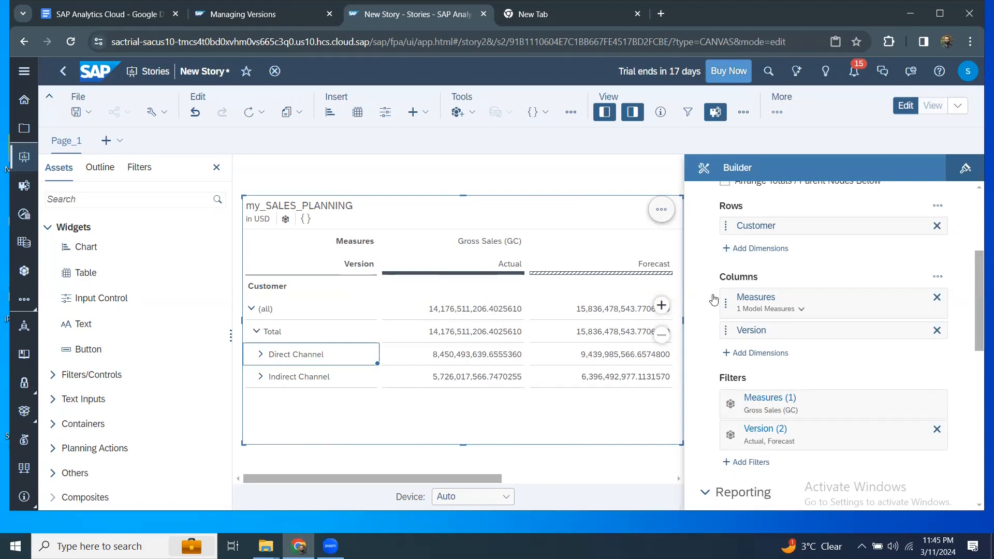
click(632, 112)
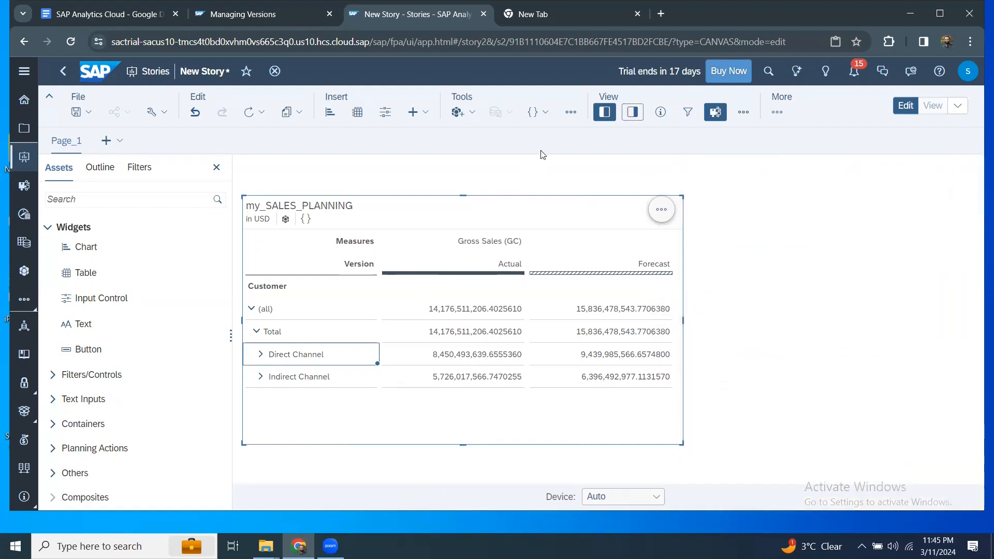
Open Version Management from the Tools More menu and toggle 'Show versions in use only' off and on.
click(571, 114)
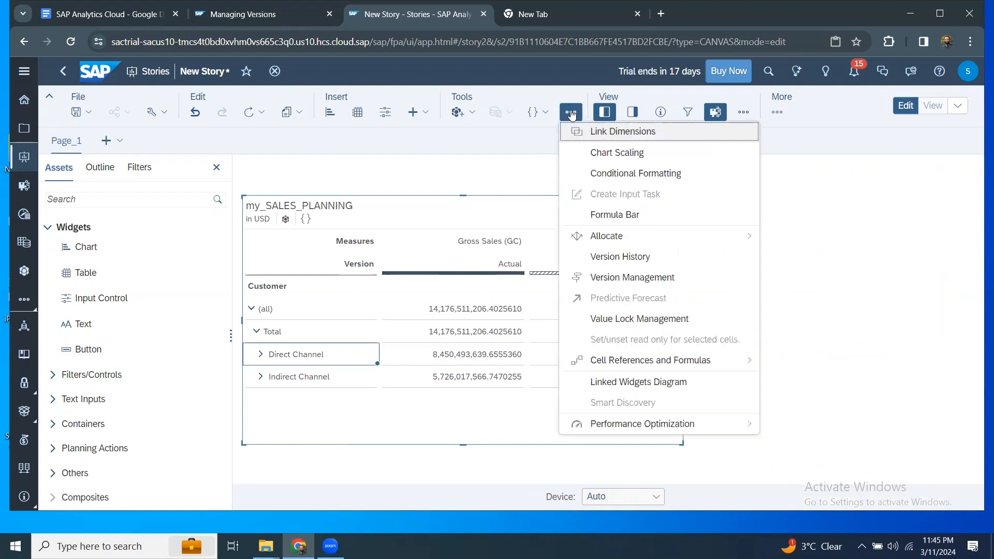
click(632, 277)
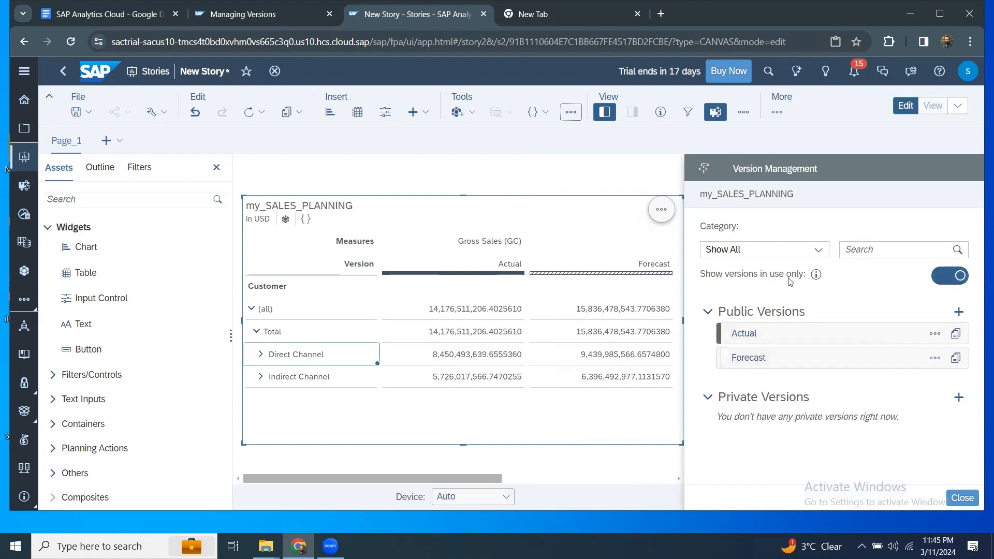
click(935, 280)
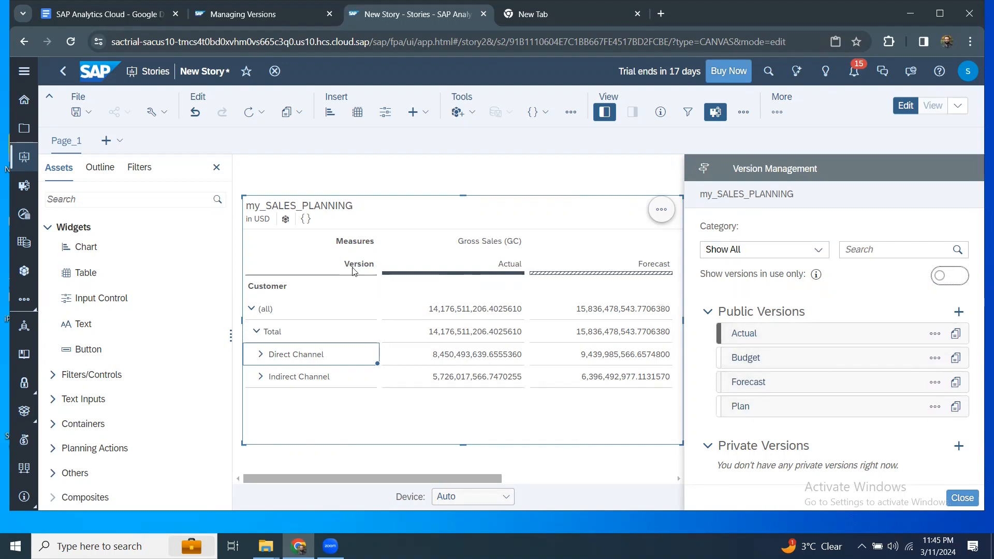
click(951, 276)
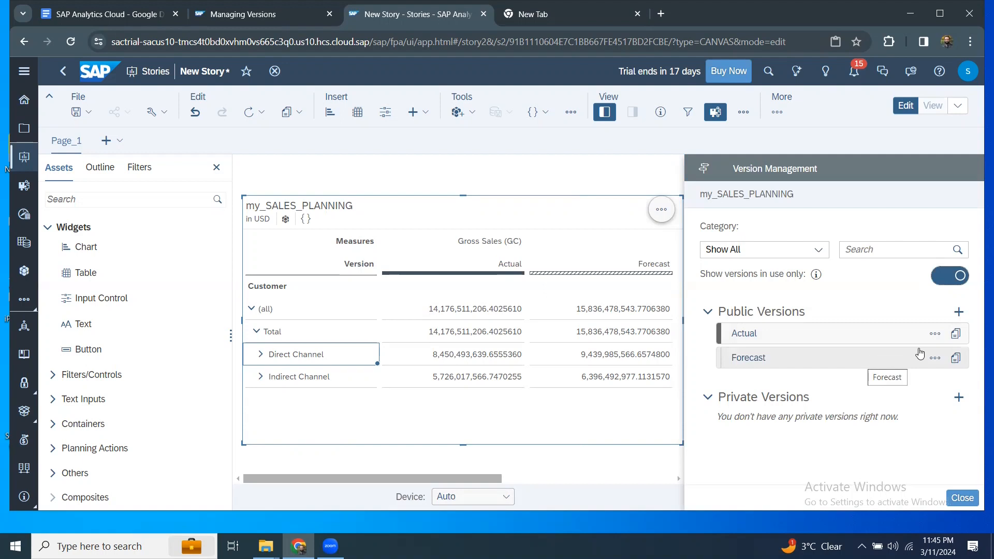
Add a blank public version named Pub_FCST_2023 with category Forecast.
click(959, 313)
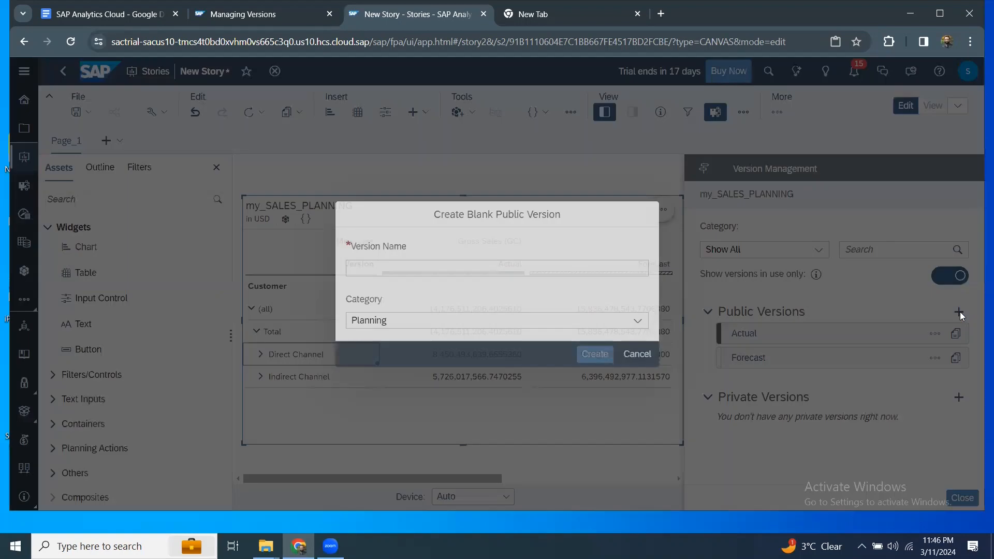
click(499, 268)
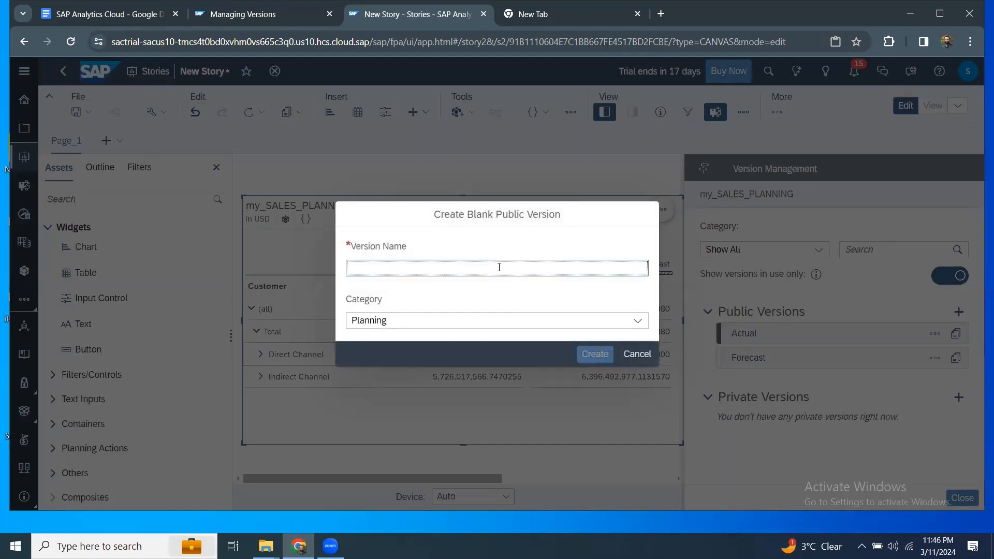
text(Empty_pu)
key(BackSpace)
key(BackSpace)
key(BackSpace)
key(BackSpace)
key(BackSpace)
key(BackSpace)
key(BackSpace)
key(BackSpace)
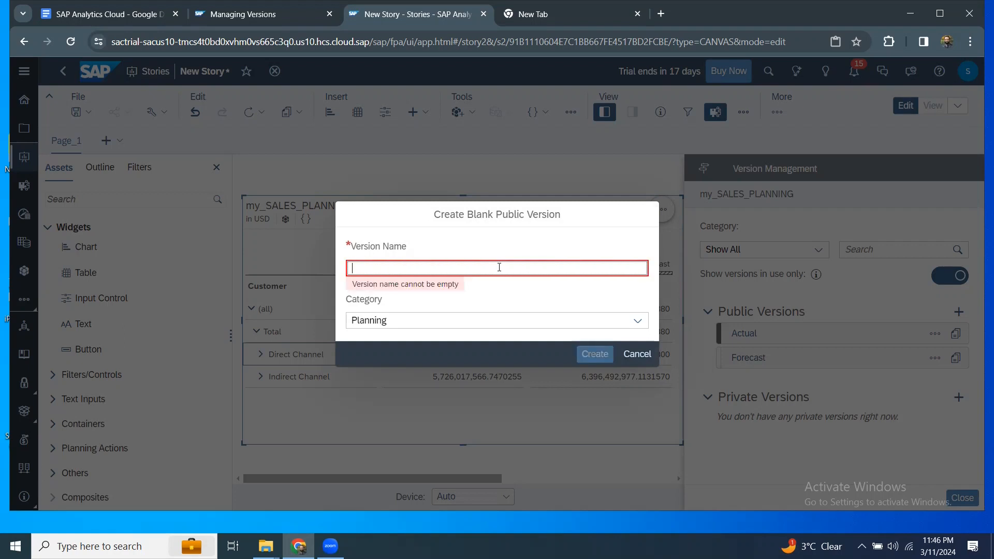
text(Pub_FCST)
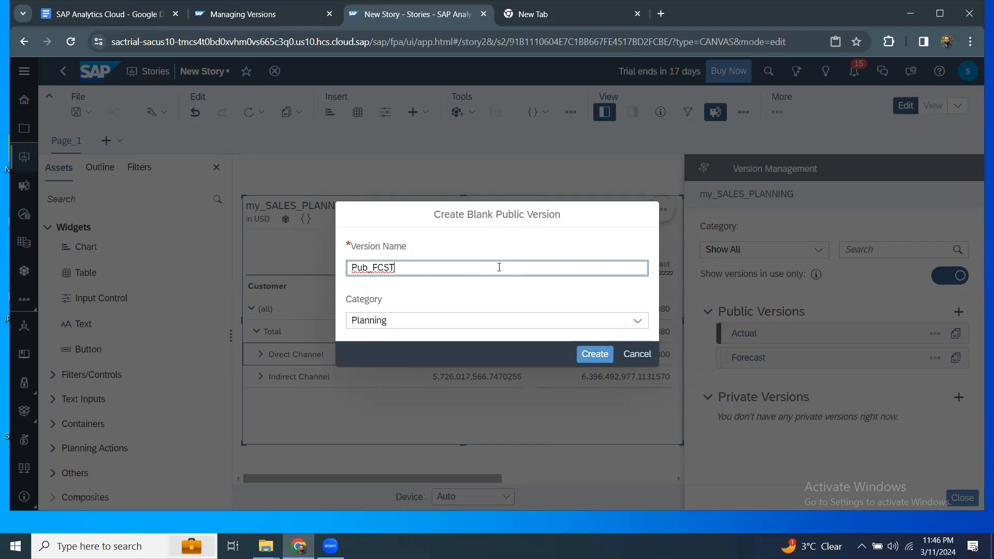
text(_2023)
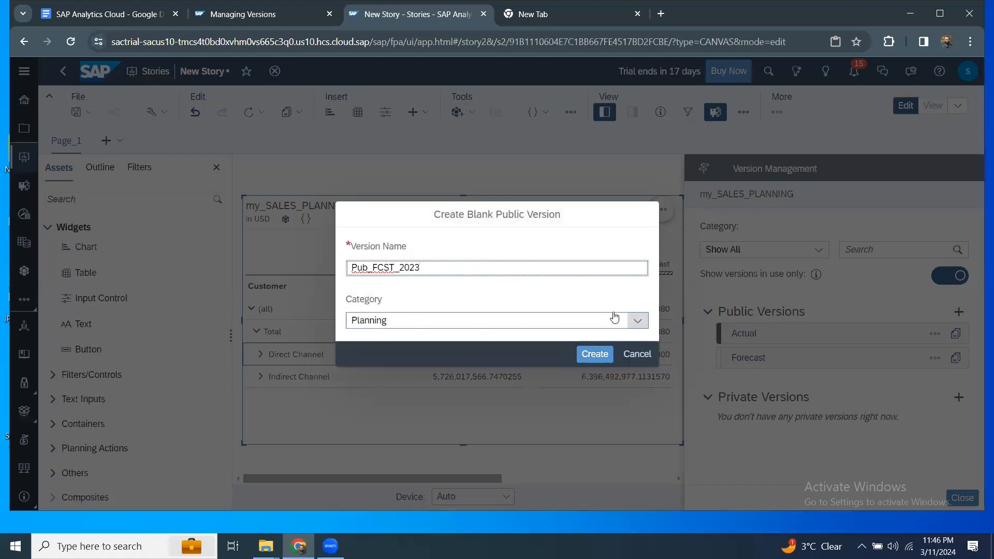
click(637, 323)
click(377, 383)
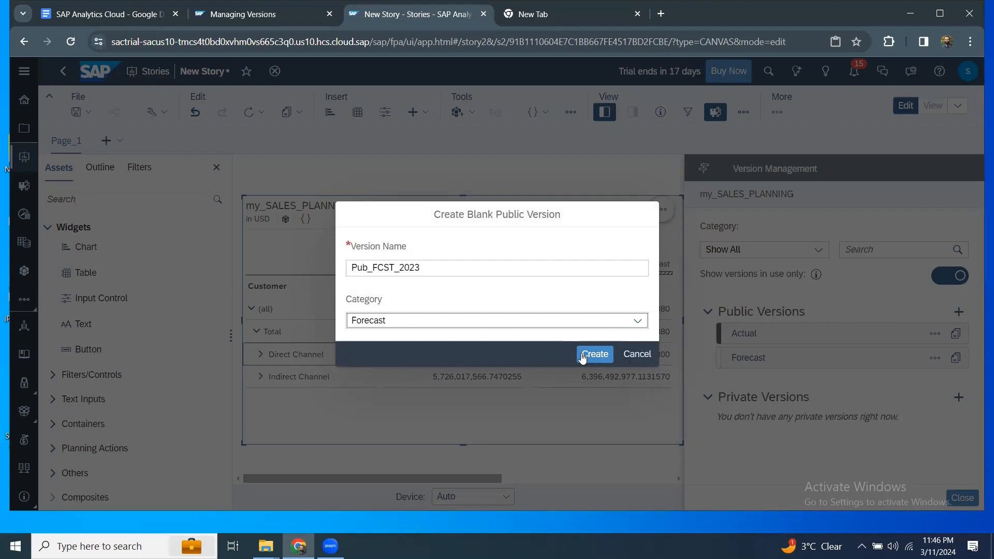
click(594, 354)
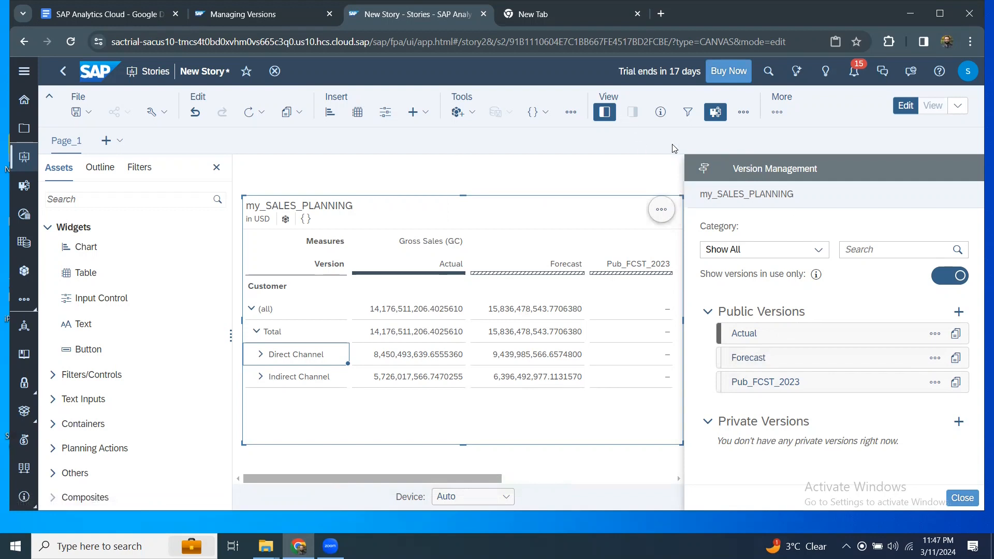
Close Version Management and add a Date (Range) Year filter keeping only 2023.
click(963, 498)
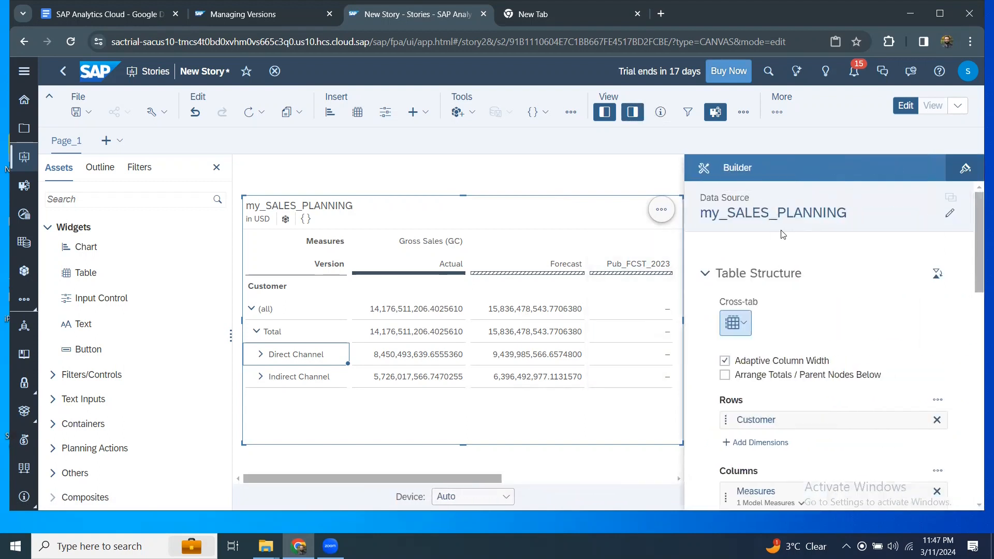
scroll(794, 404, down, 6)
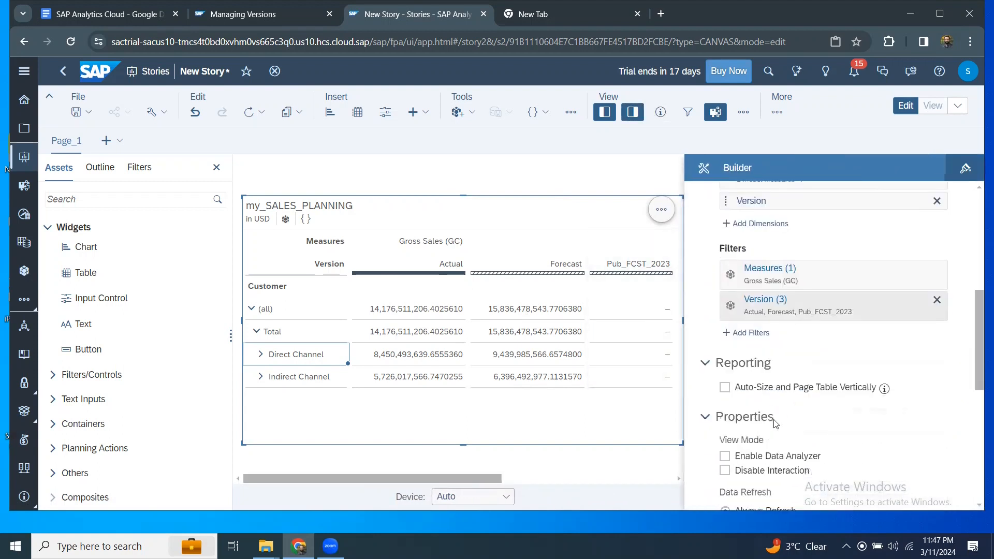
click(751, 333)
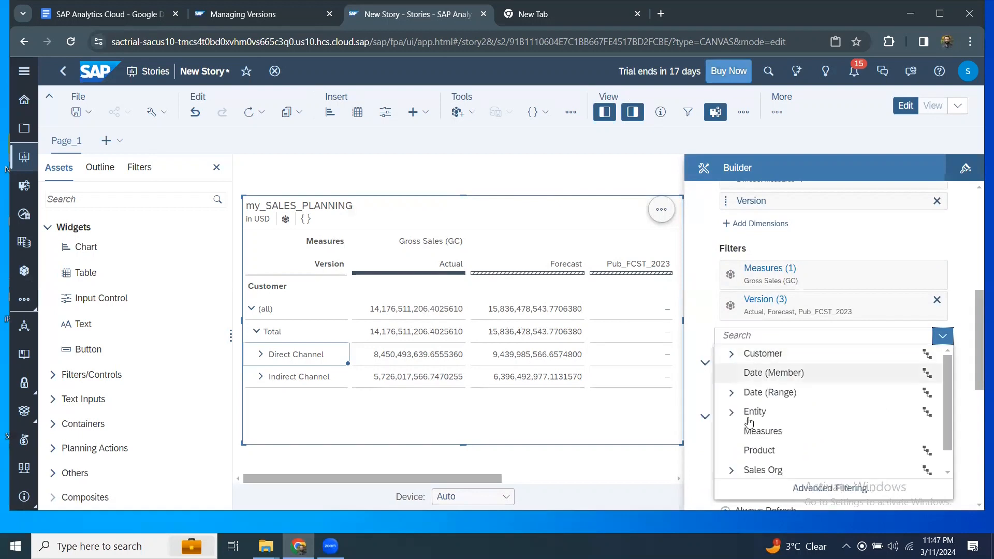
scroll(749, 422, down, 1)
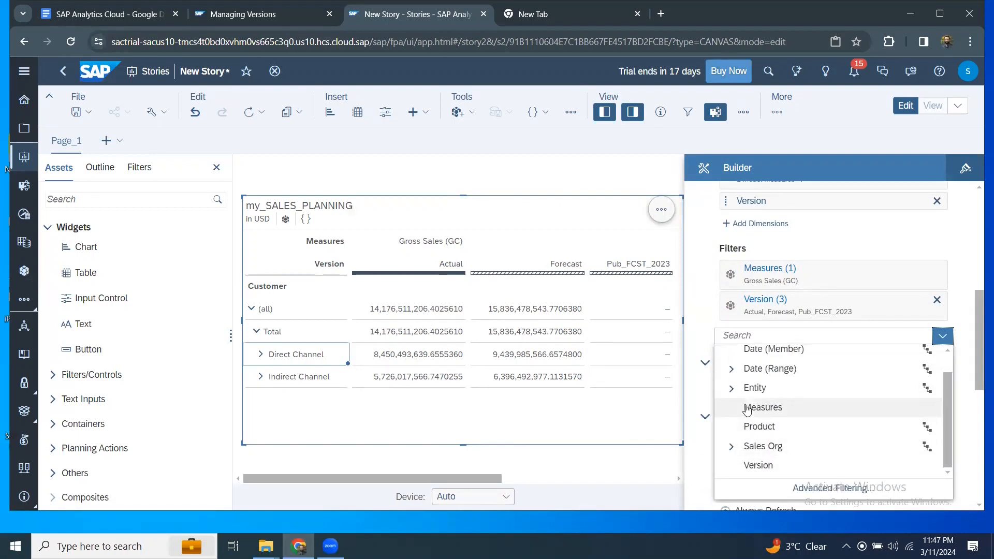
click(731, 369)
scroll(756, 427, down, 2)
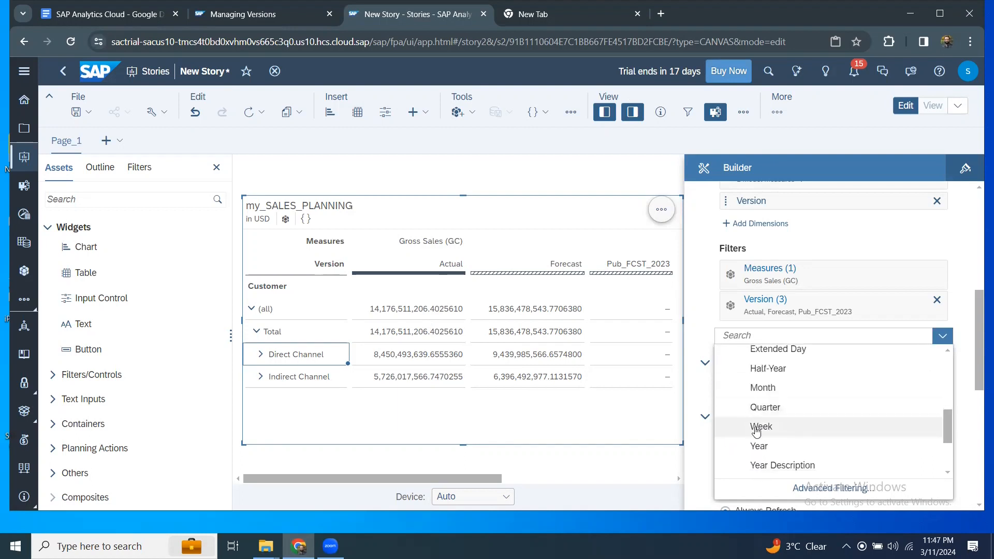
click(775, 445)
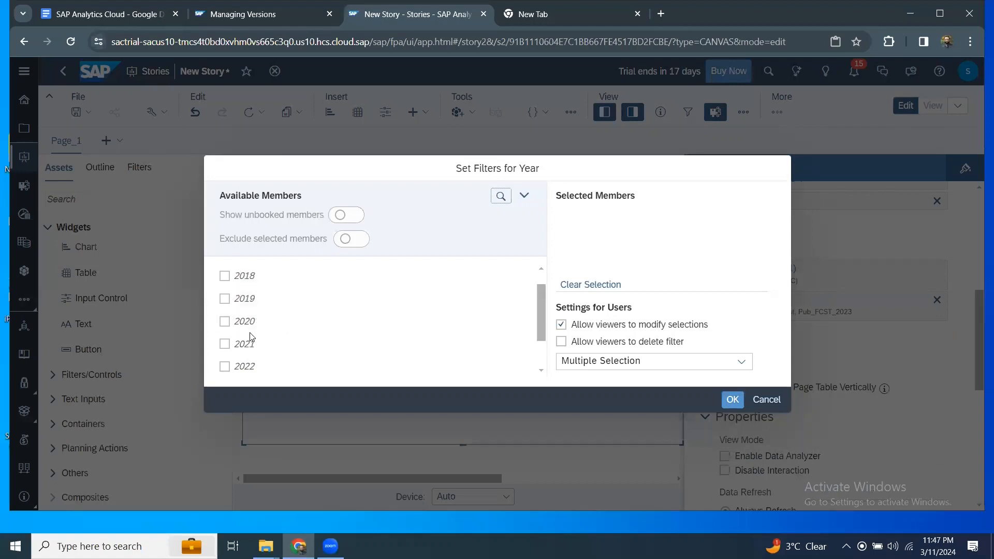
scroll(250, 336, down, 1)
click(226, 342)
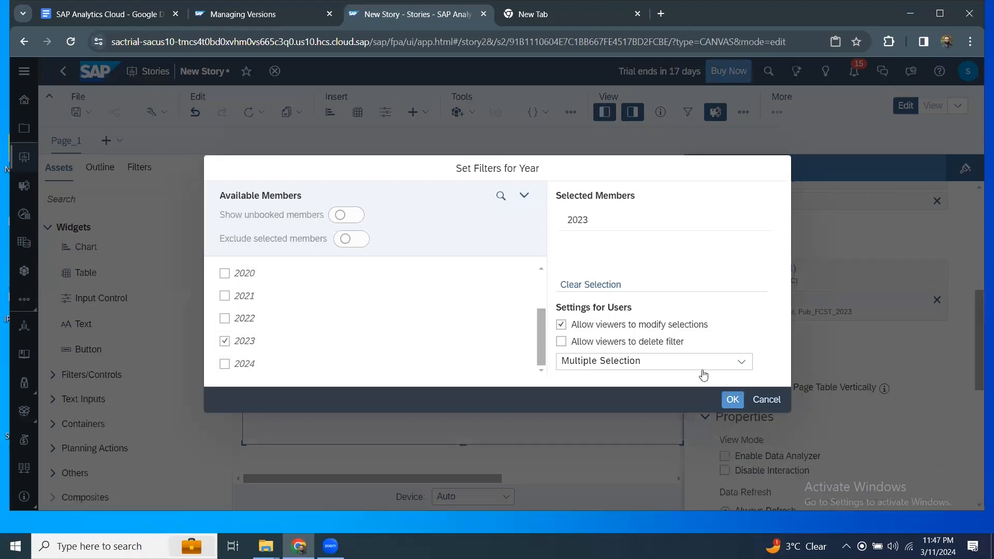
click(733, 402)
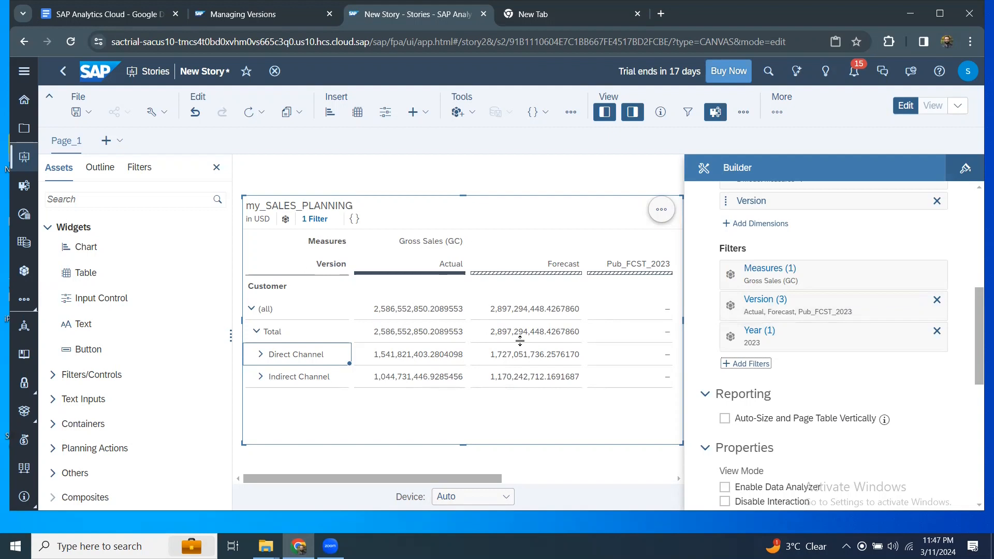
scroll(822, 475, down, 5)
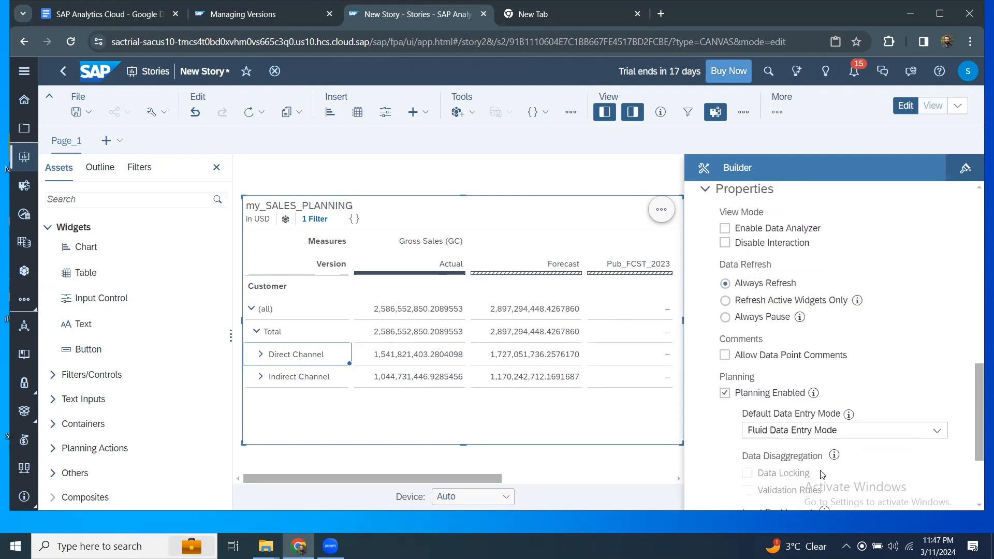
scroll(816, 466, down, 3)
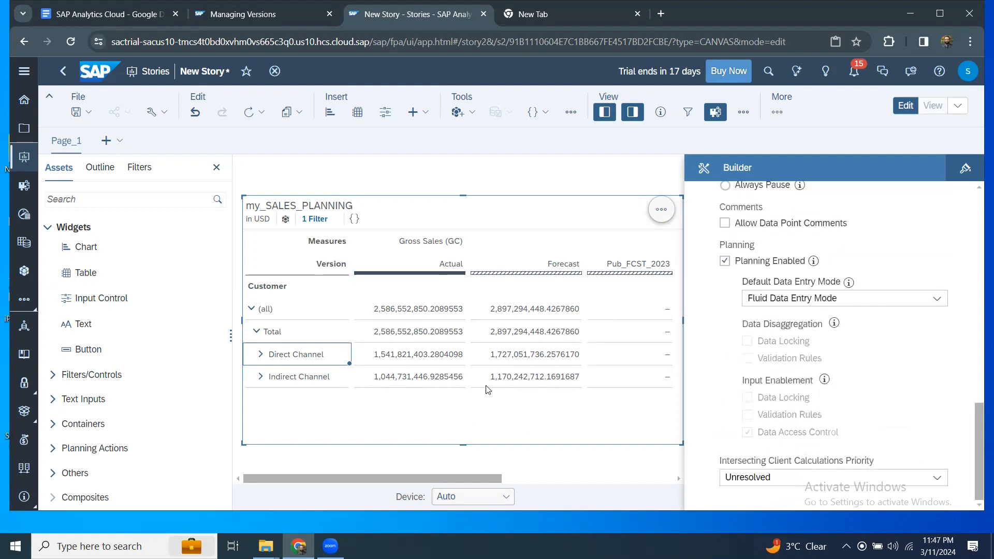
scroll(727, 419, up, 8)
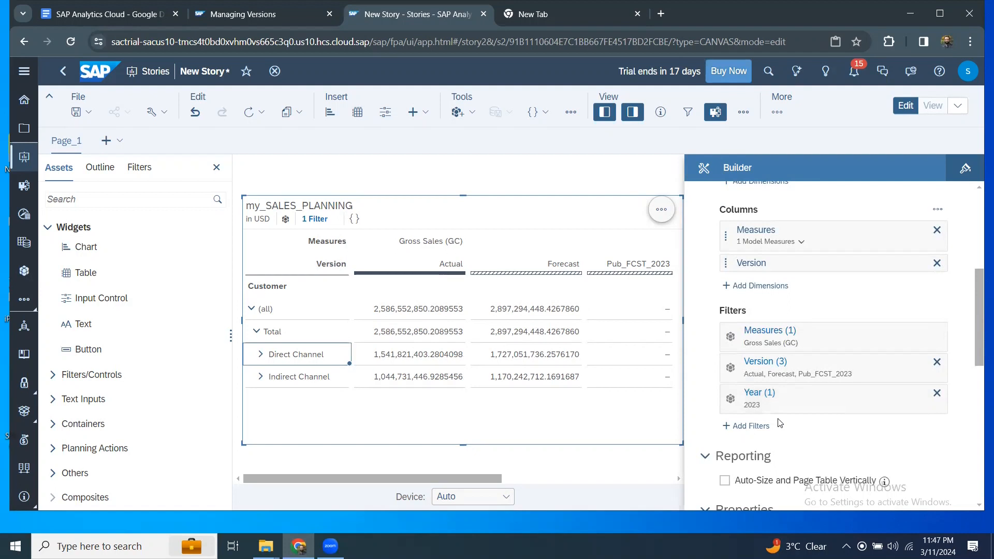
Add a Month filter to the table that keeps only Mar.
click(815, 407)
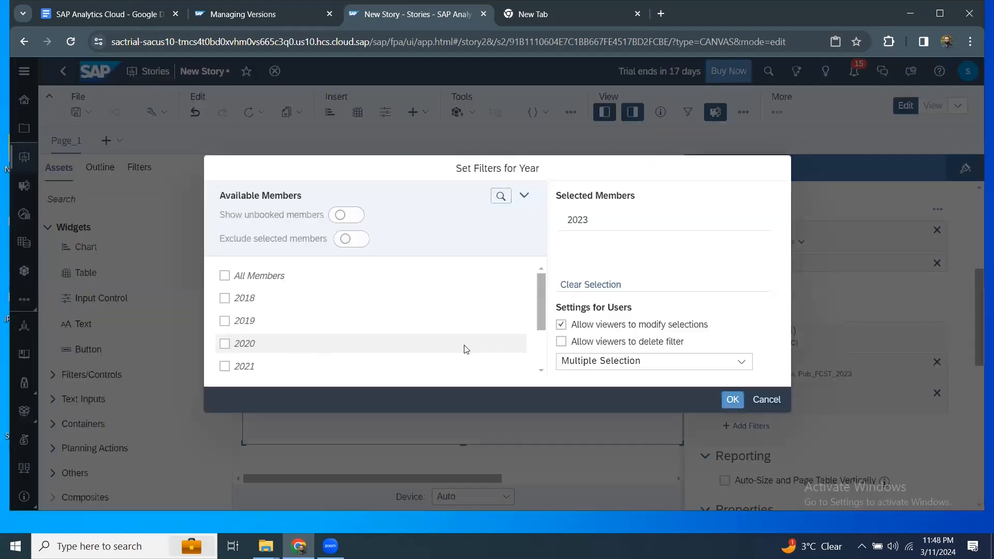
click(757, 403)
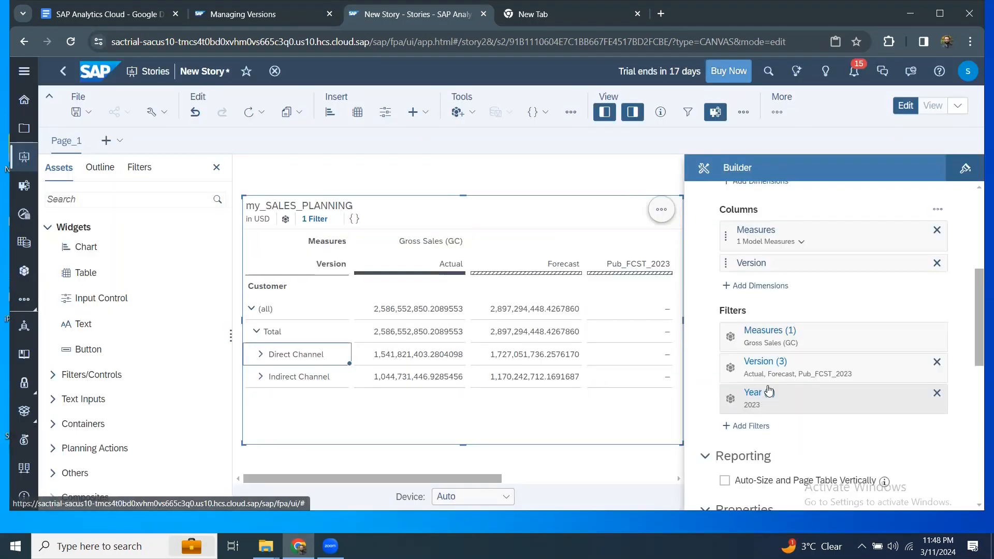
click(749, 426)
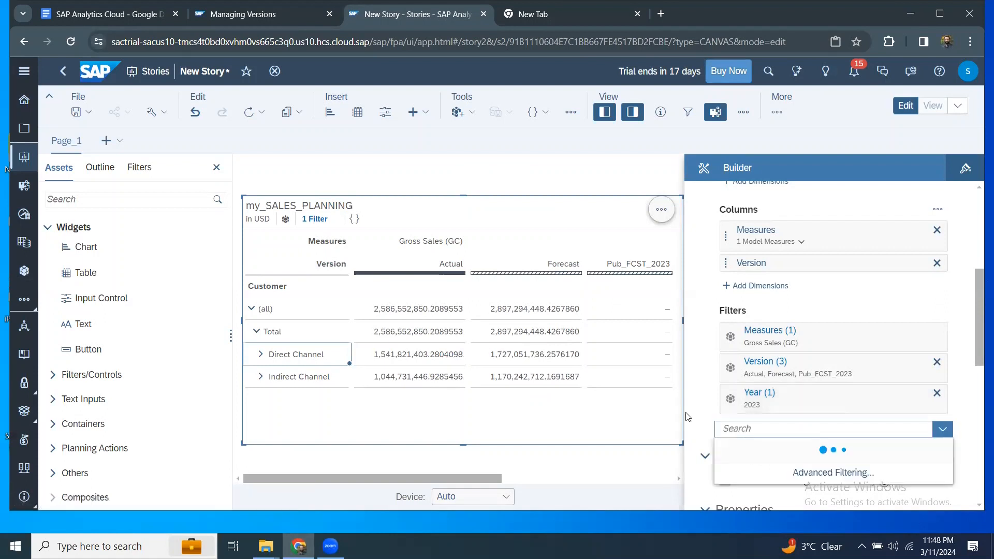
click(891, 474)
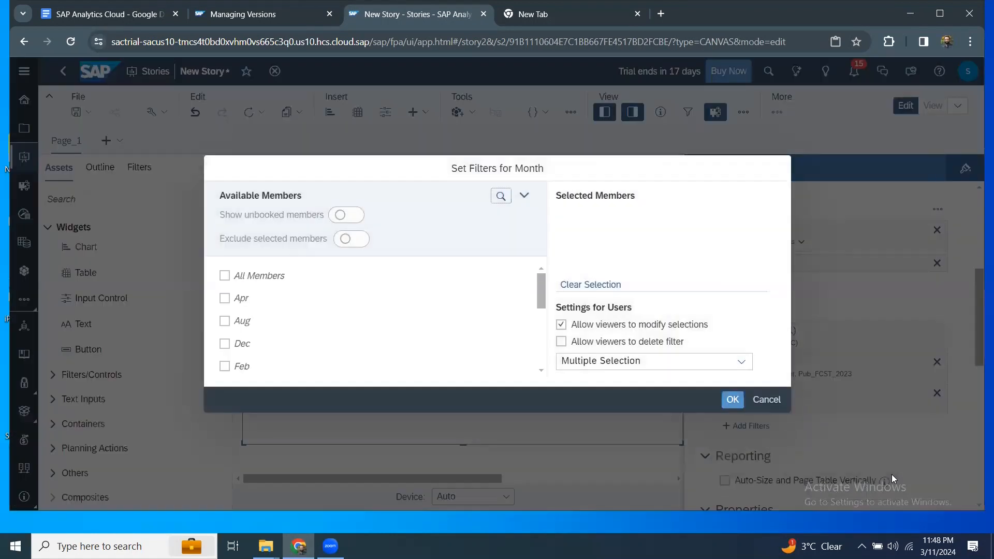
scroll(290, 337, down, 4)
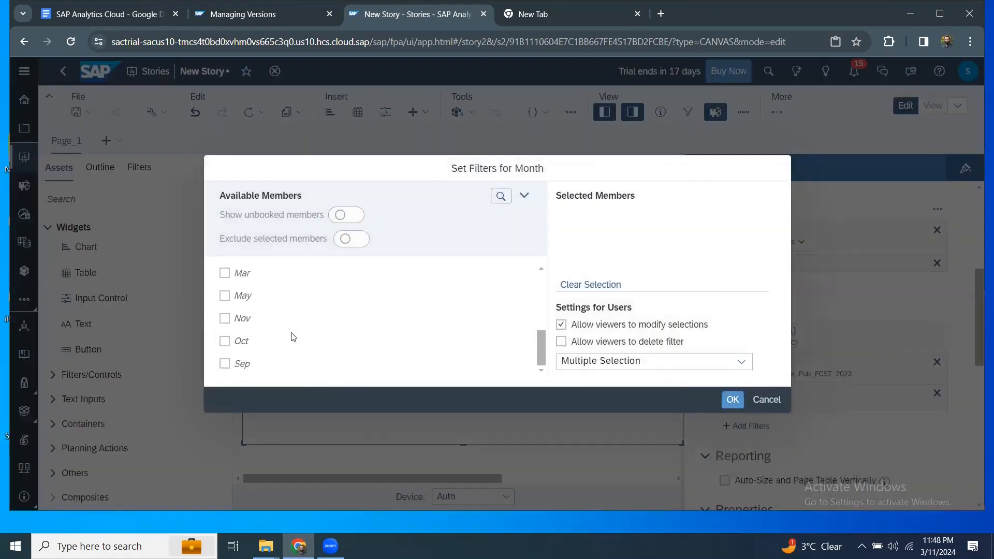
scroll(236, 300, up, 4)
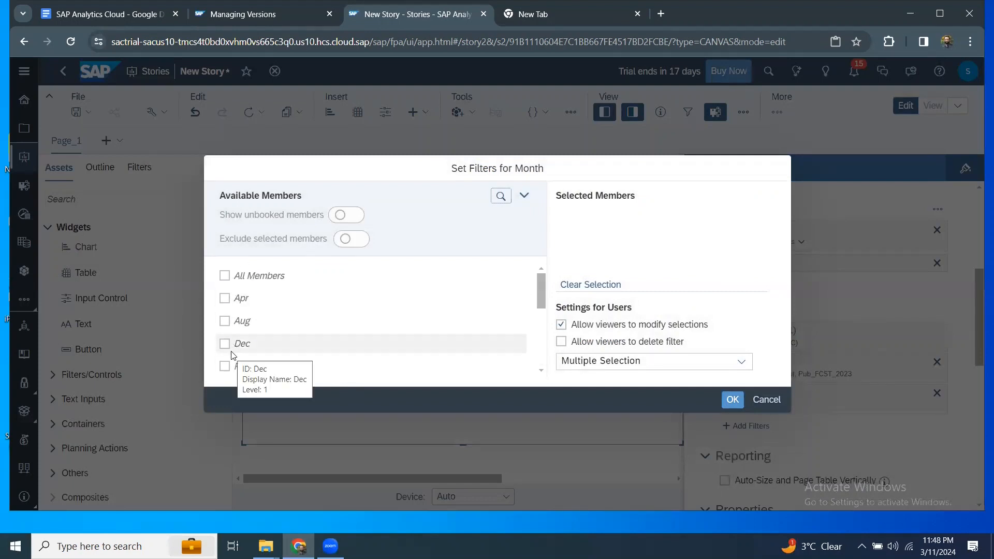
scroll(226, 344, down, 2)
scroll(224, 306, up, 2)
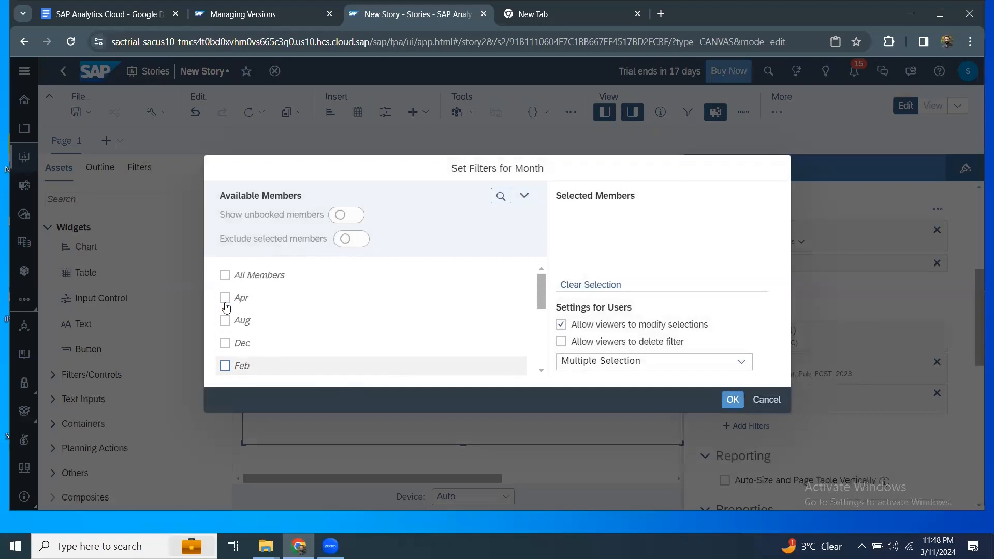
scroll(226, 312, down, 5)
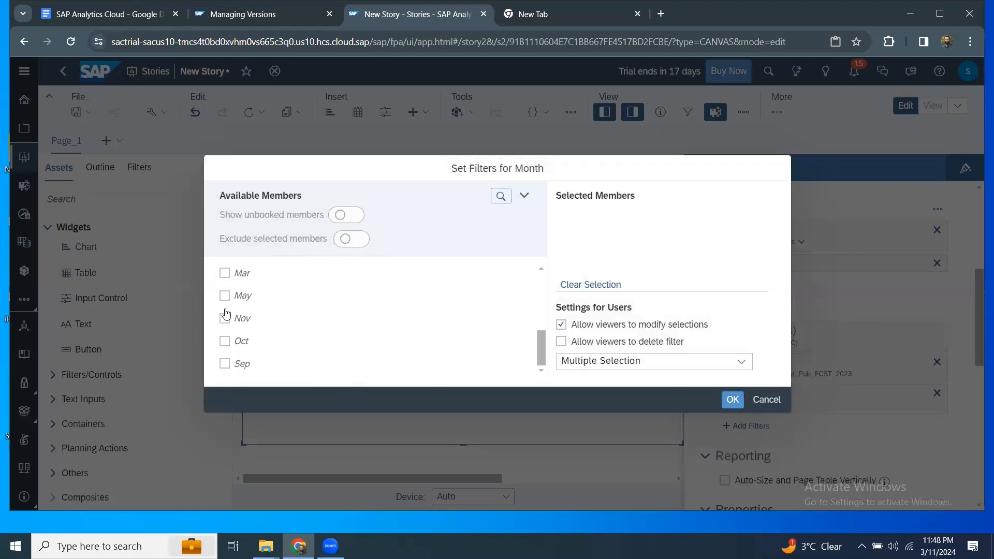
scroll(227, 330, up, 2)
click(224, 337)
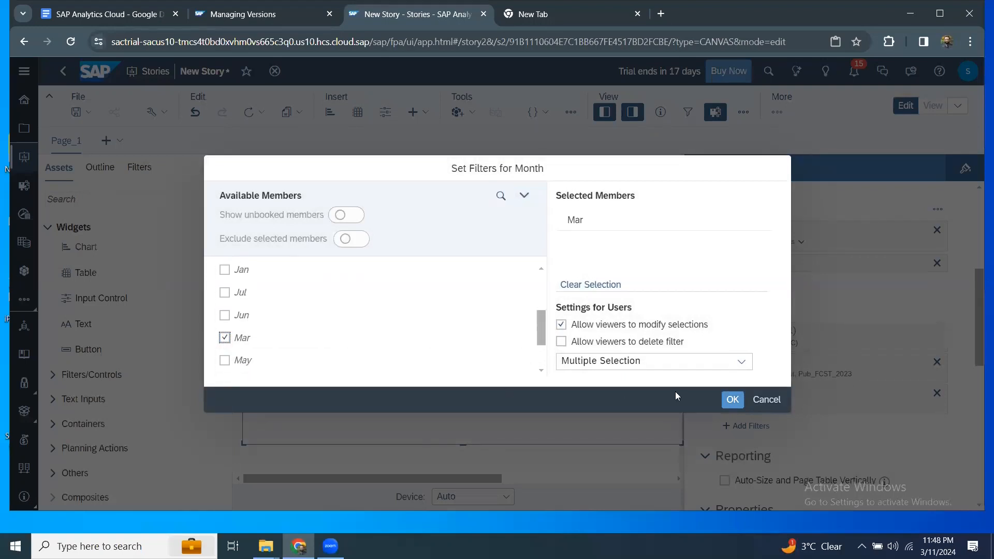
click(735, 401)
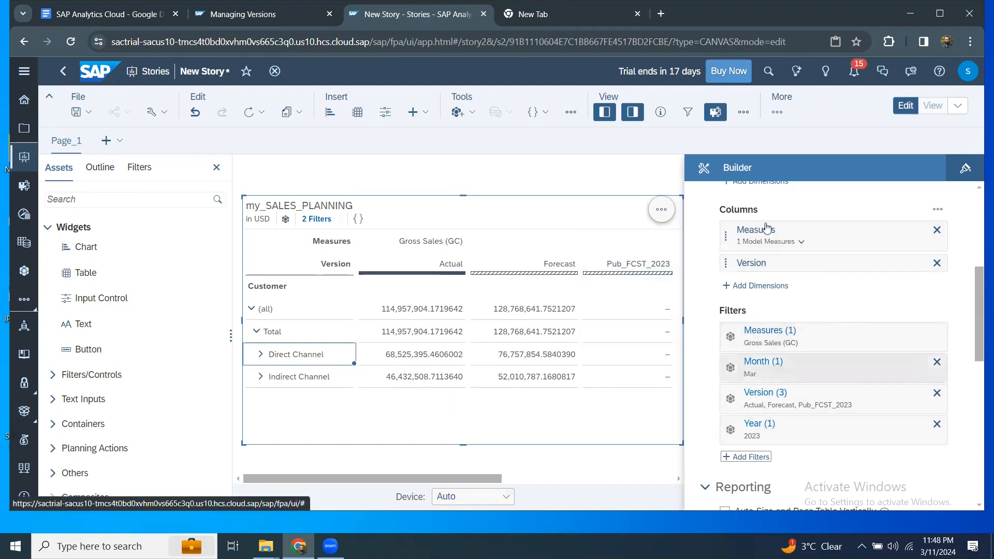
Close the Builder, open Version History, then switch to Version Management.
click(631, 119)
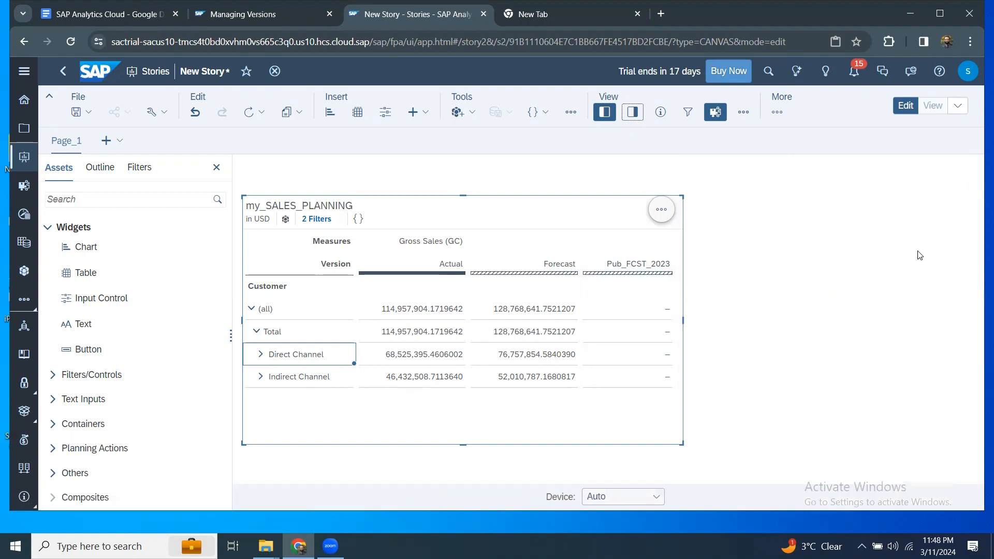
click(606, 119)
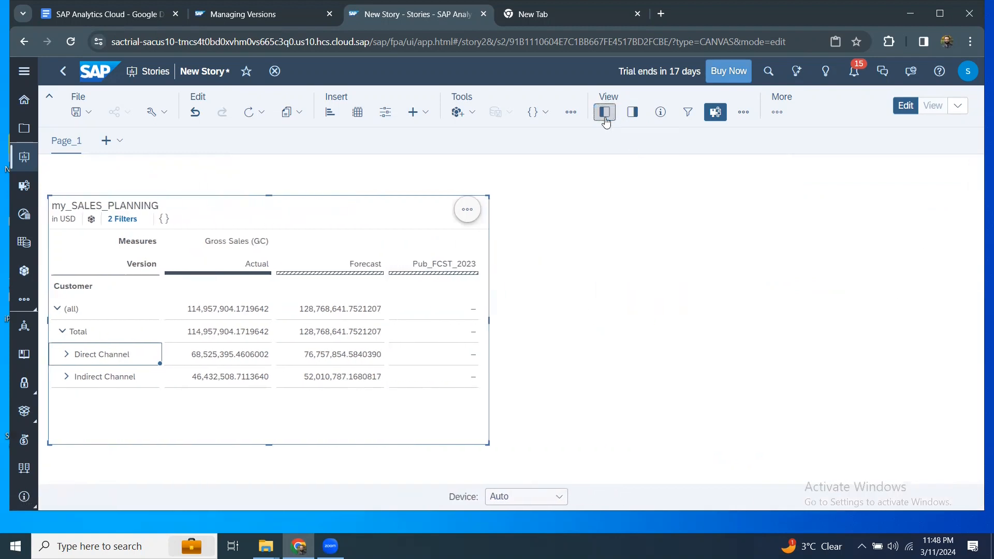
click(605, 120)
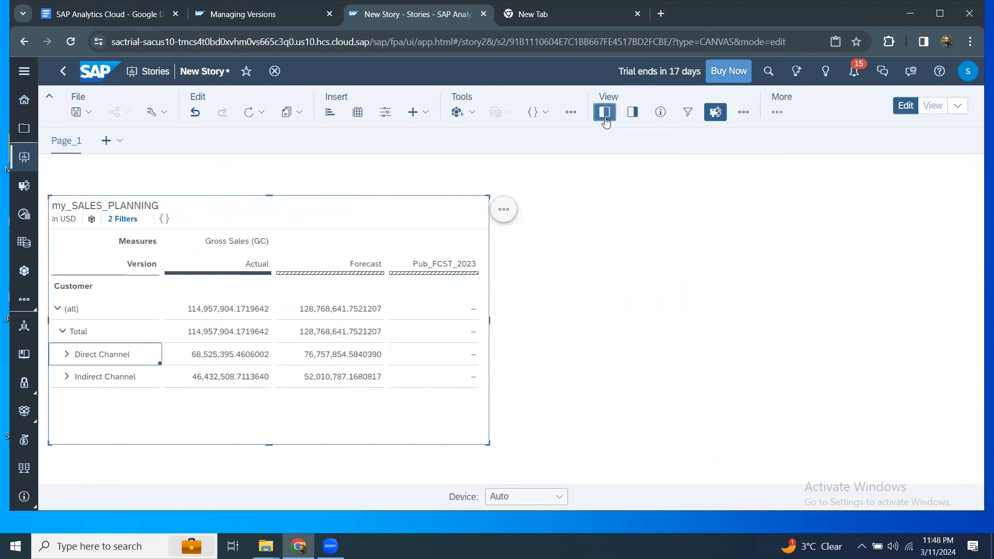
click(565, 115)
click(605, 255)
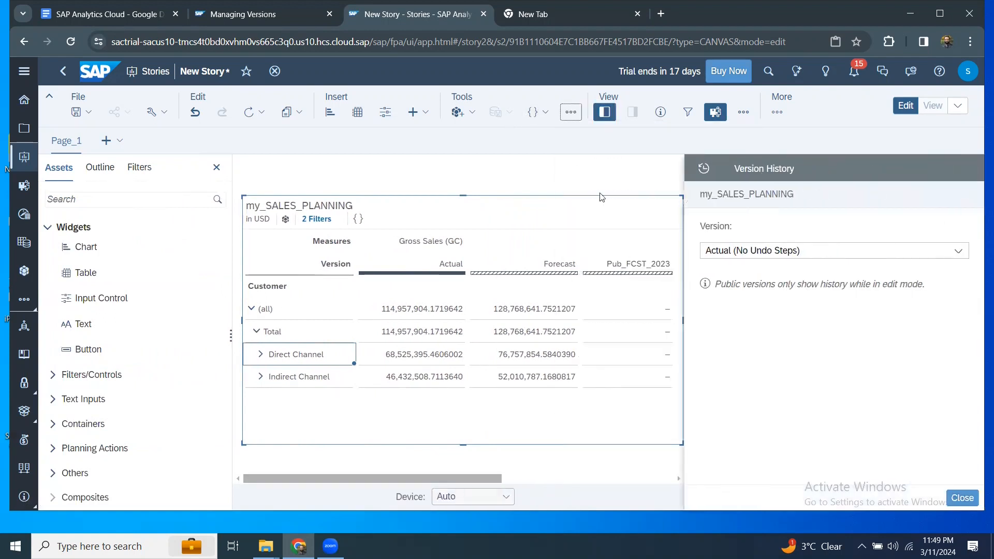
click(571, 112)
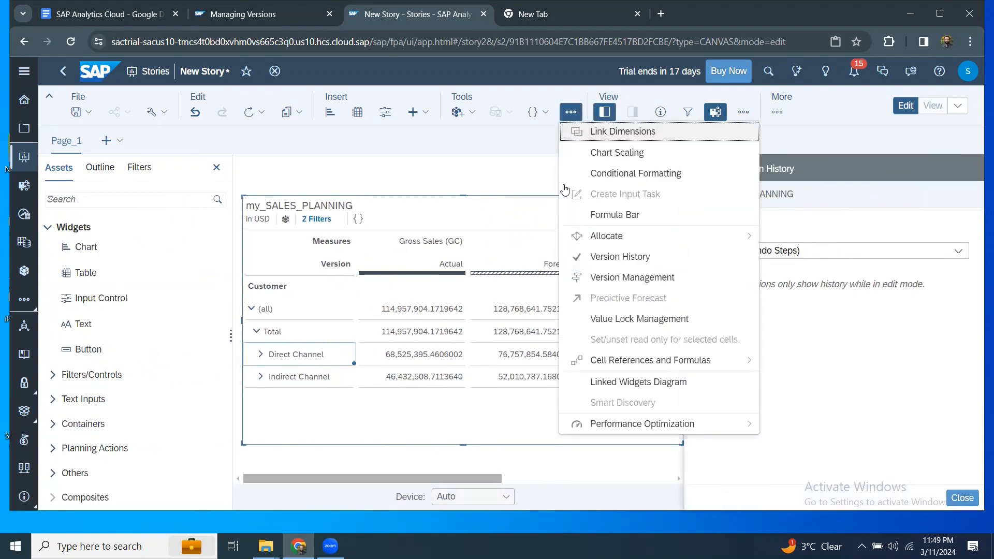
click(620, 280)
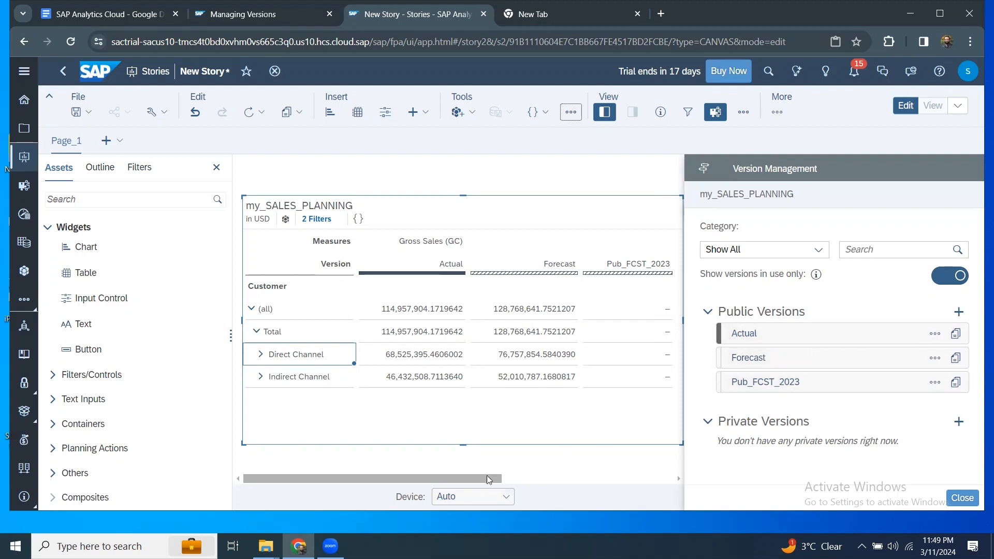
Enter 77,000,000 in Direct Channel's Pub_FCST_2023 cell and begin editing Indirect Channel's cell.
drag(486, 477, 509, 476)
click(584, 318)
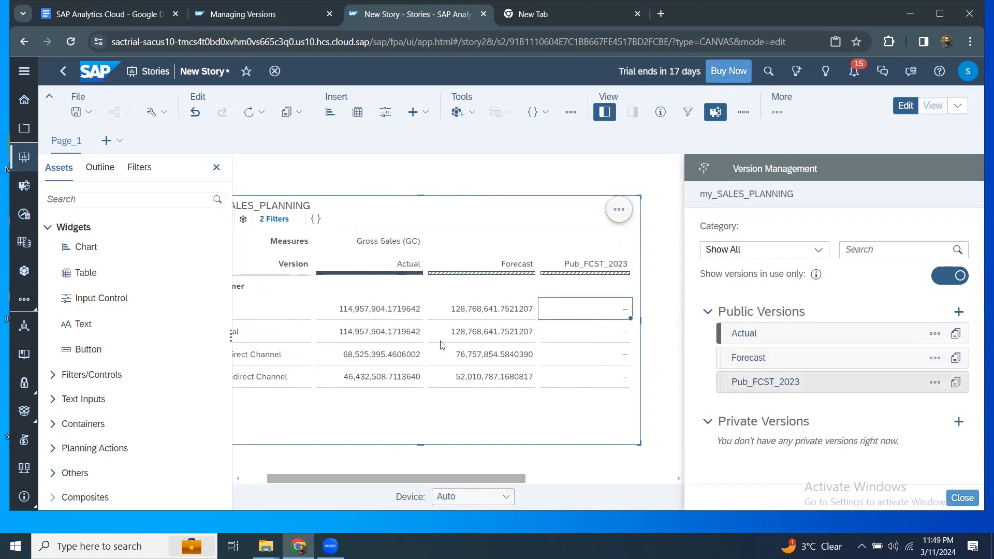
drag(445, 479, 420, 477)
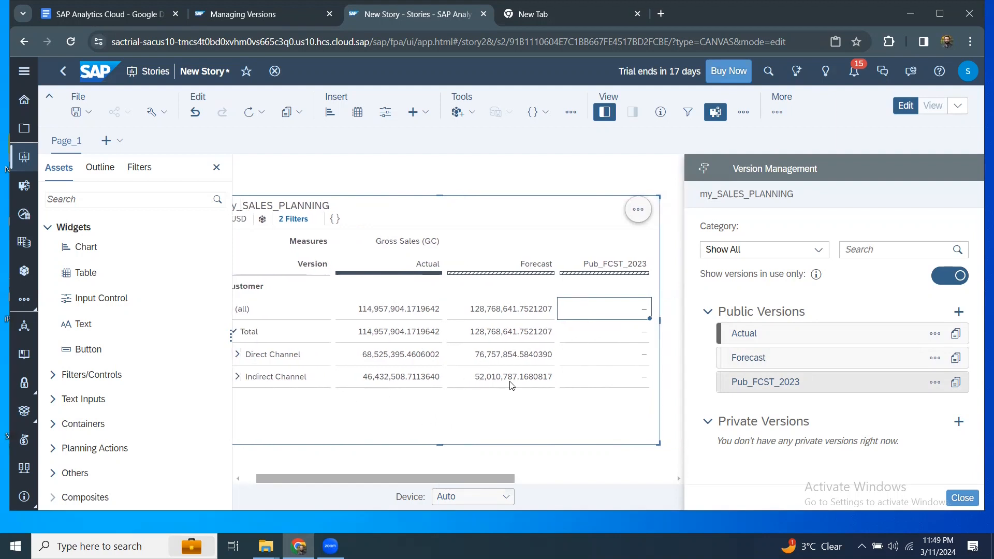
click(601, 357)
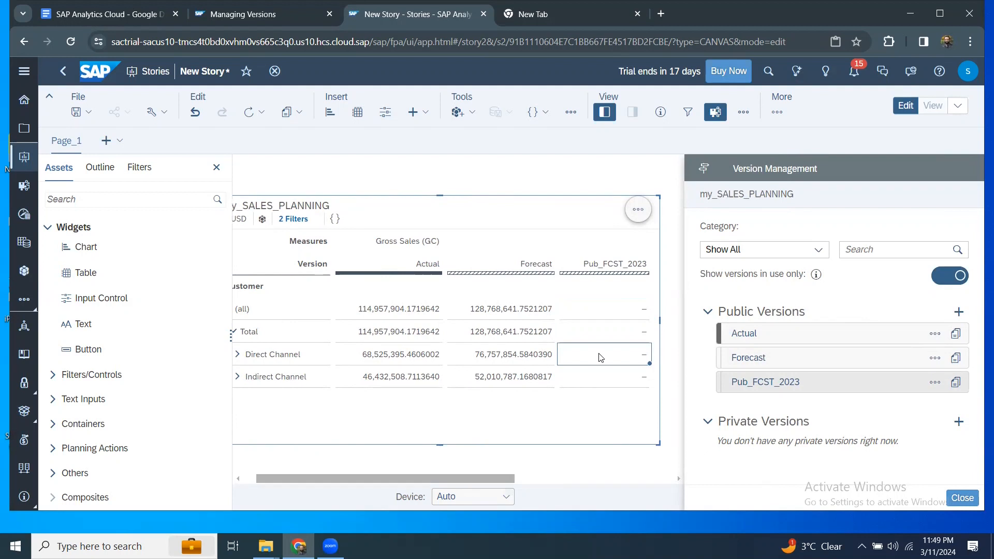
text(77,000,000)
click(594, 385)
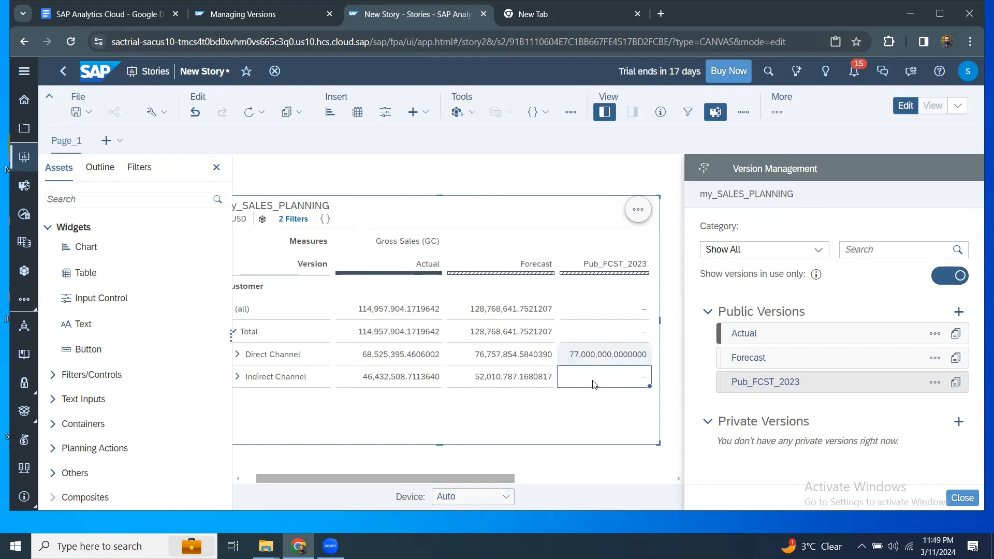
click(592, 384)
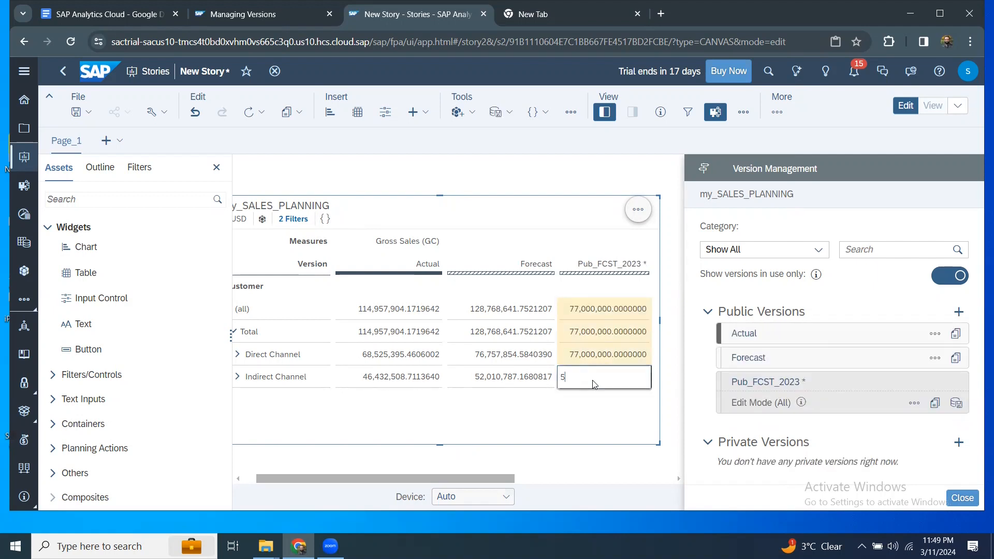
Enter 53,000,000 as Indirect Channel's Pub_FCST_2023 value.
text(53,000,000)
key(Return)
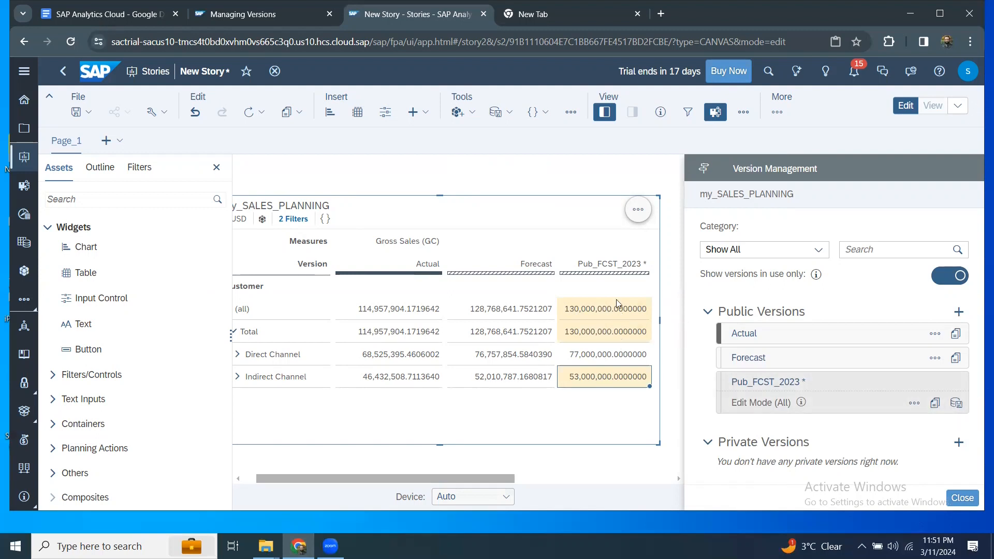
Publish the Pub_FCST_2023 edits totalling 130,000,000.
click(957, 404)
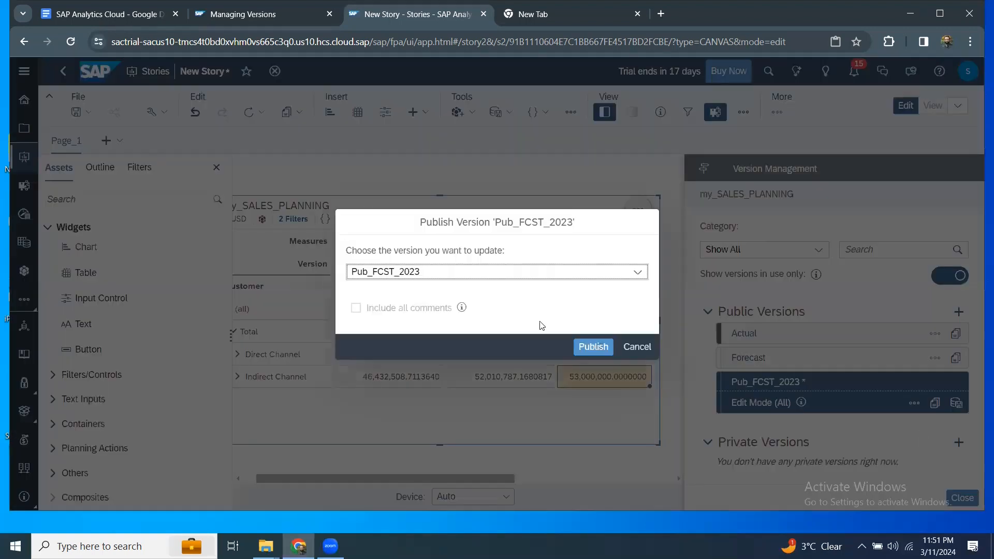
click(594, 347)
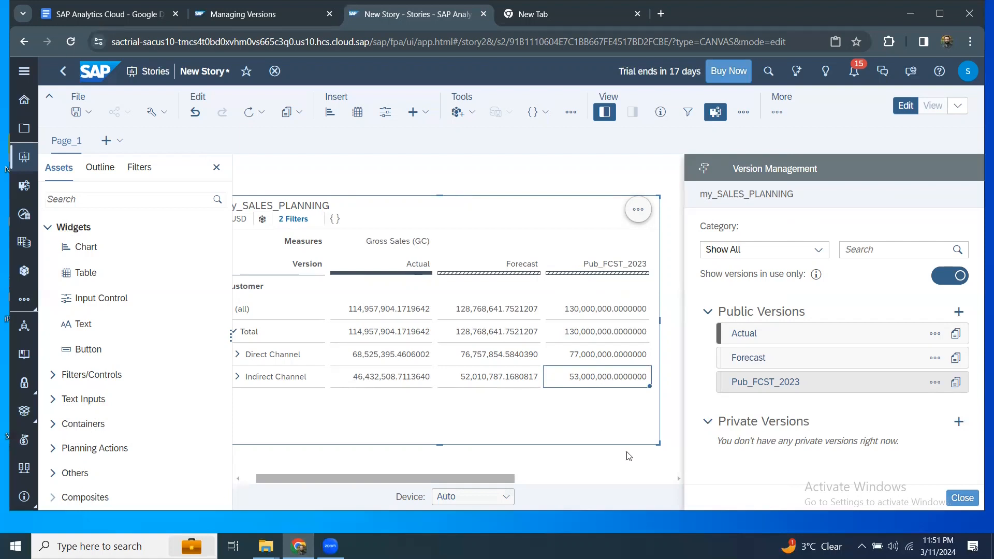
Create private version PrvFCST2023 with category Forecast and no source version.
click(959, 422)
click(448, 235)
text(Prv)
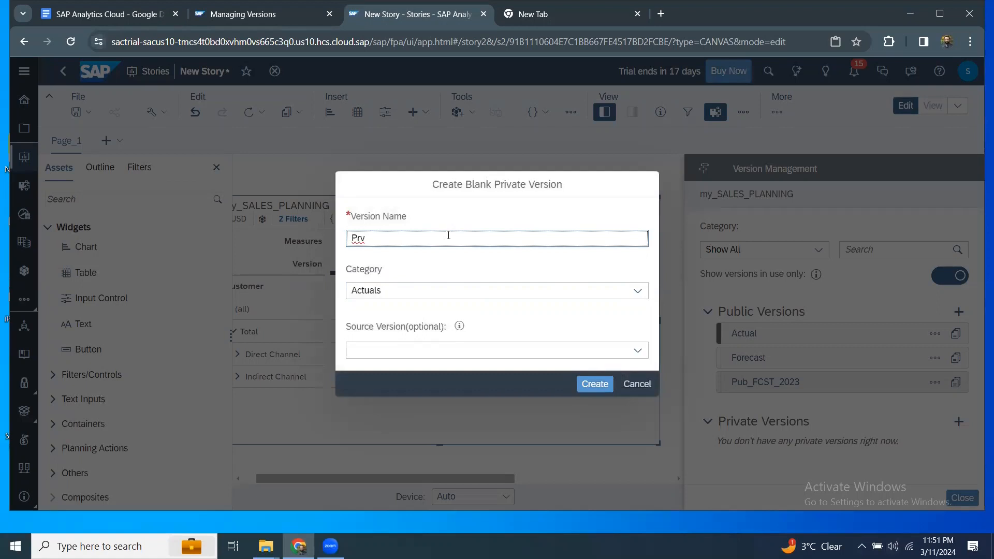
text(FCST2023)
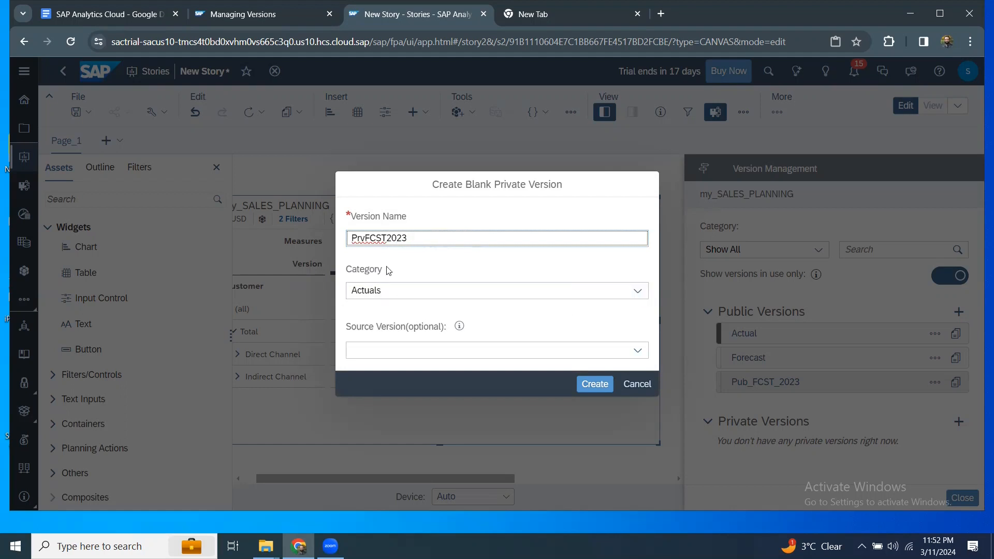
click(637, 291)
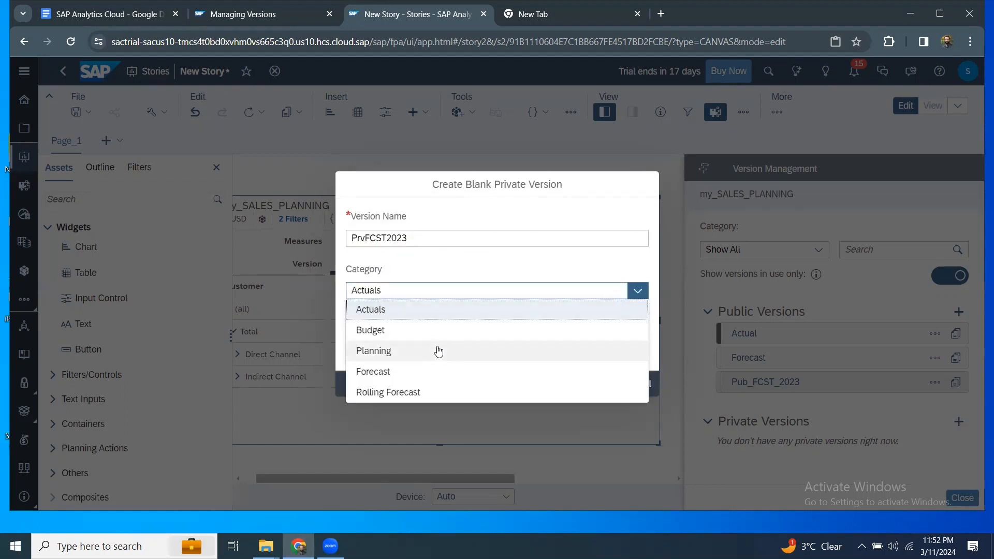
click(399, 373)
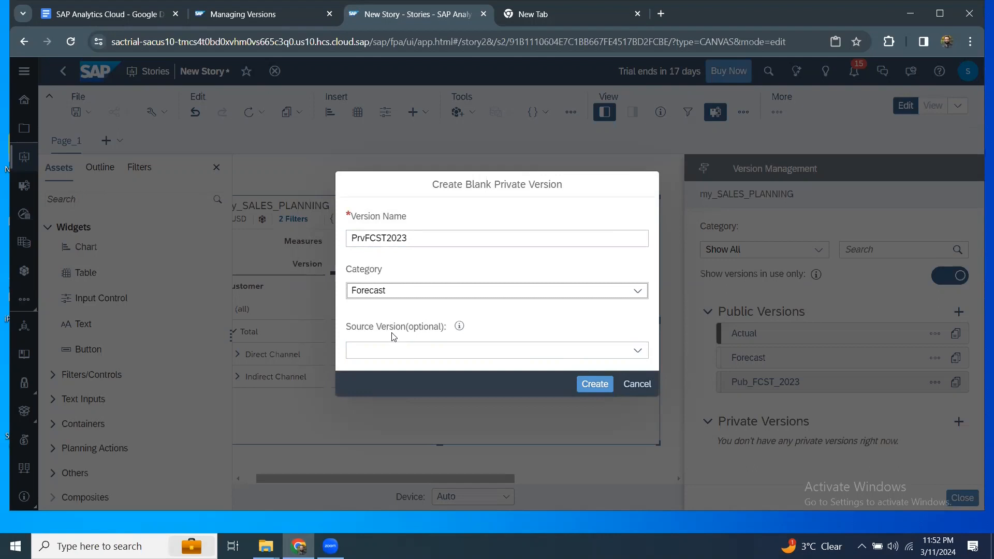
click(637, 351)
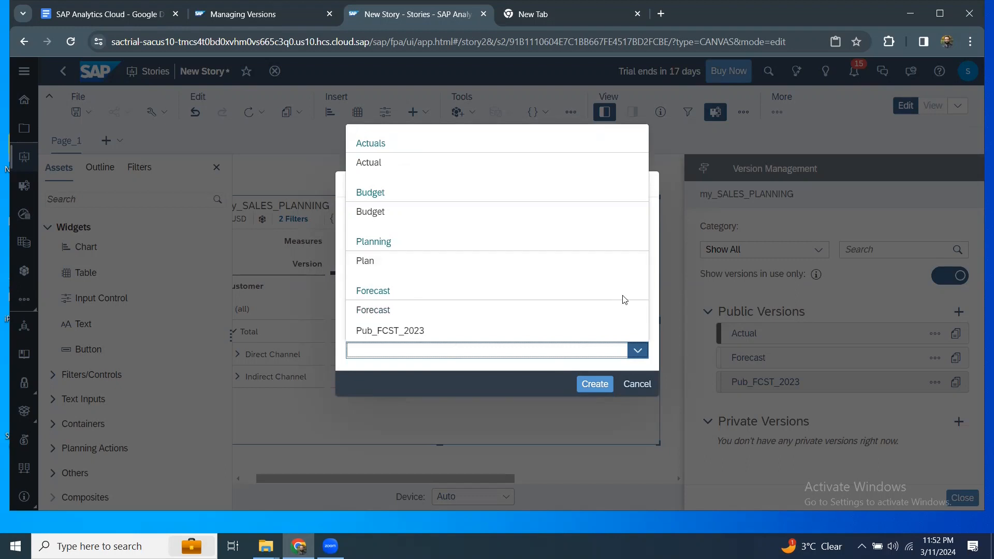
click(656, 312)
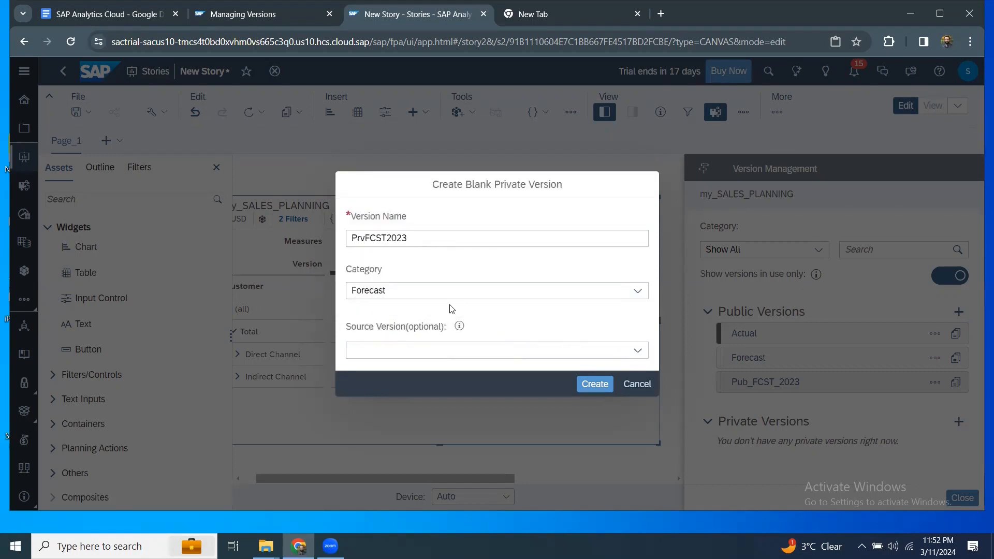
mouse_move(460, 326)
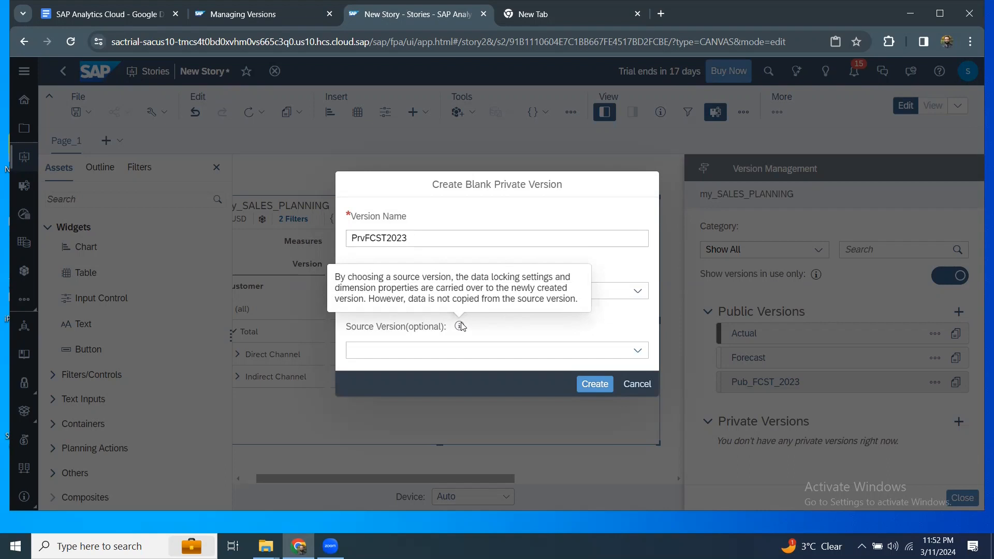
click(604, 383)
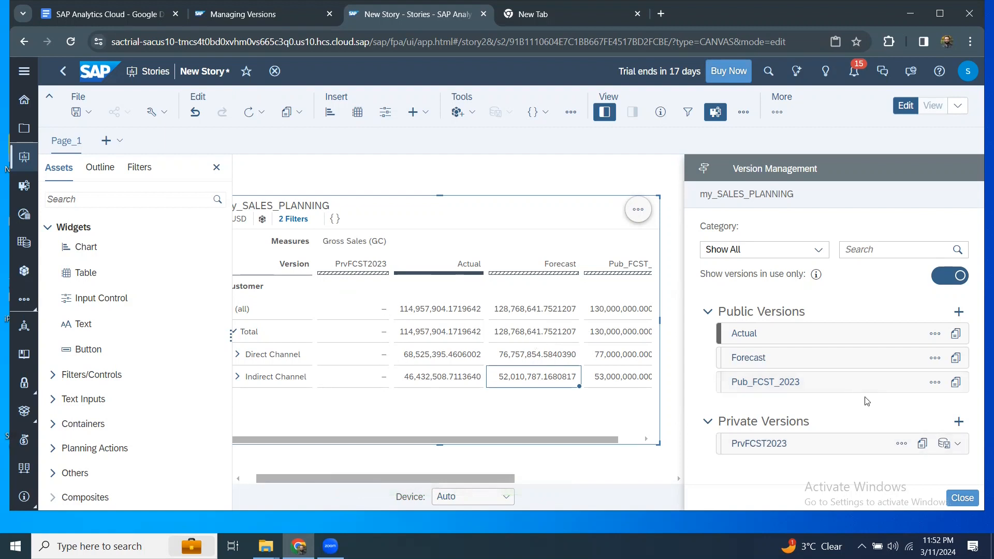
click(373, 317)
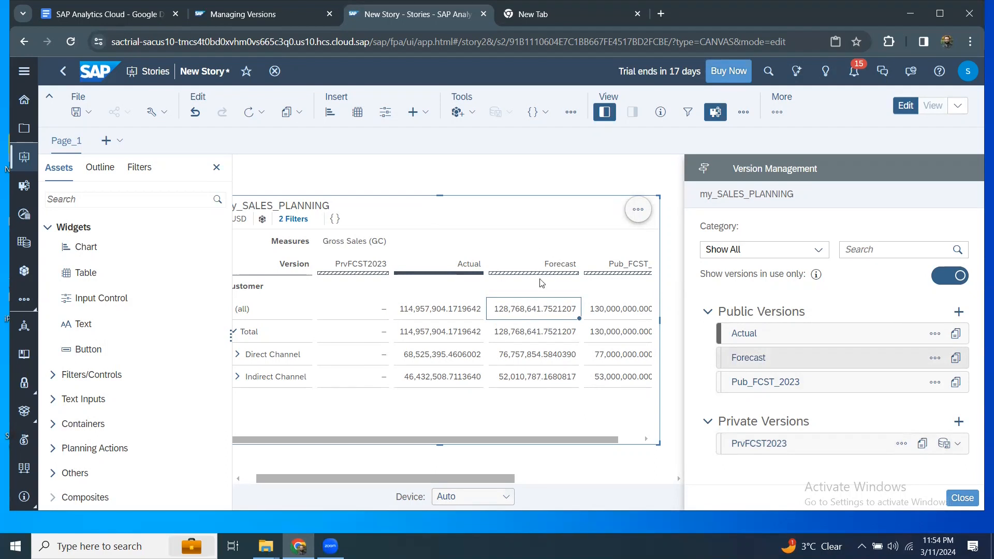
Copy all Forecast data into a new private version named PrvFCST_Mar23.
right_click(544, 314)
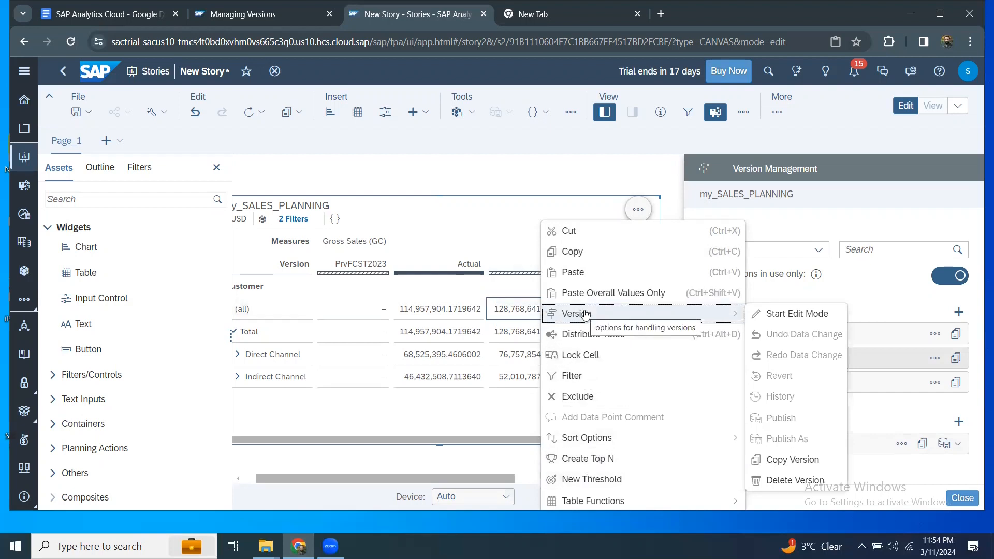
click(792, 460)
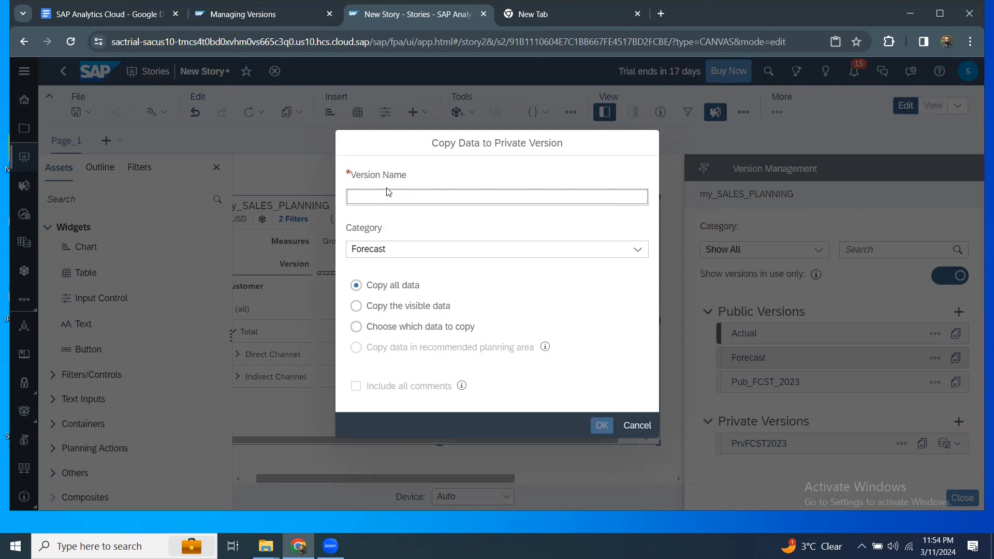
text(Prv)
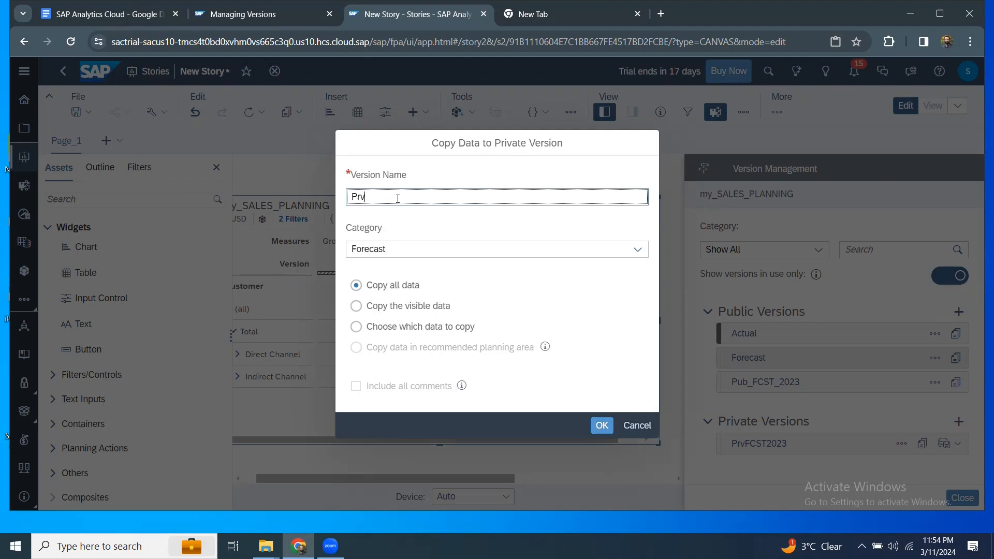
text(FCST_)
text(Jan)
key(BackSpace)
key(BackSpace)
text(Mar23)
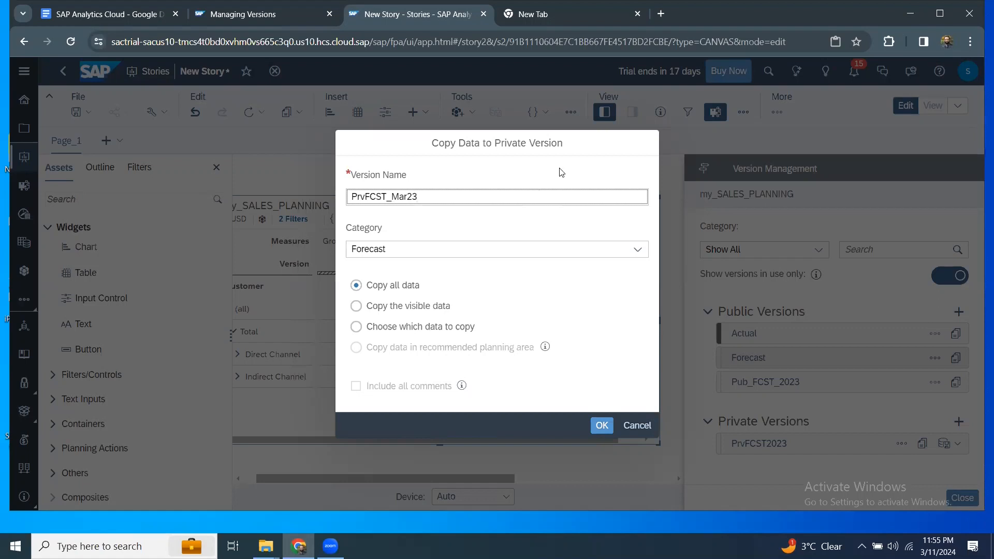
click(602, 425)
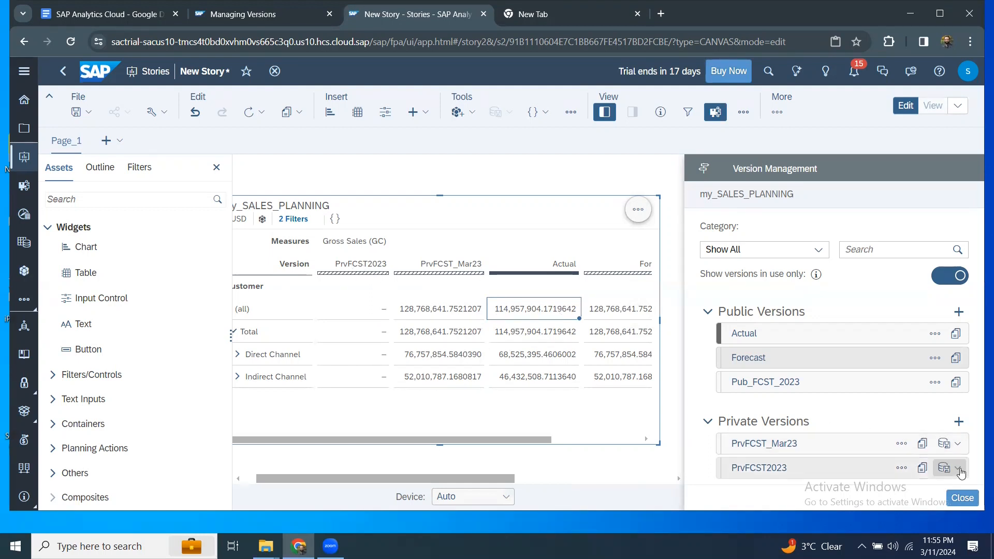
Delete private version PrvFCST2023, then select PrvFCST_Mar23's Direct Channel value.
click(902, 468)
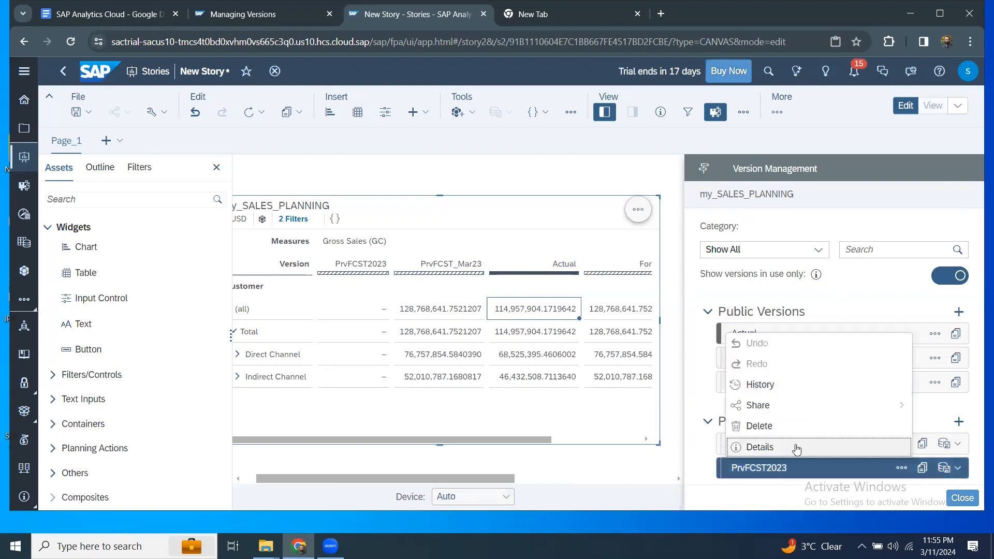
click(782, 425)
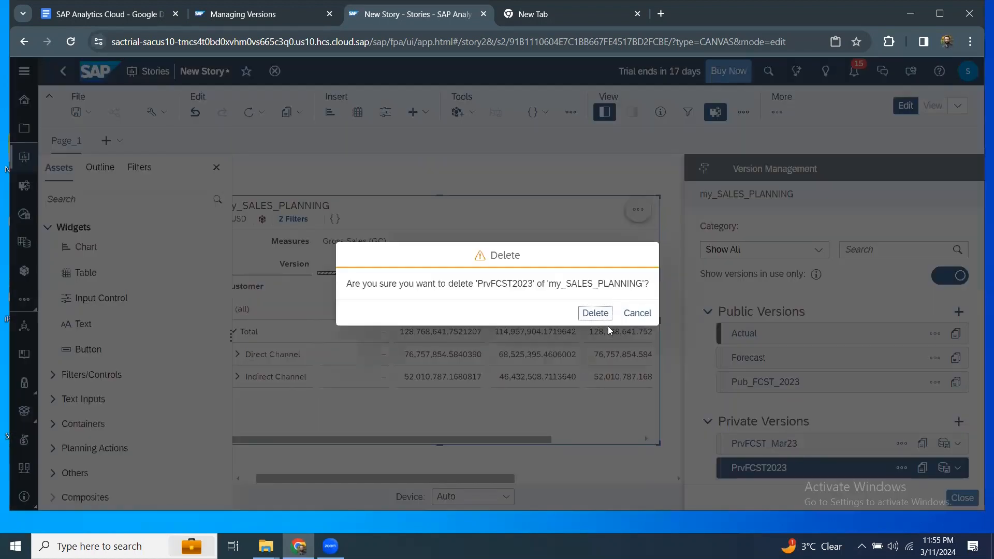
click(595, 313)
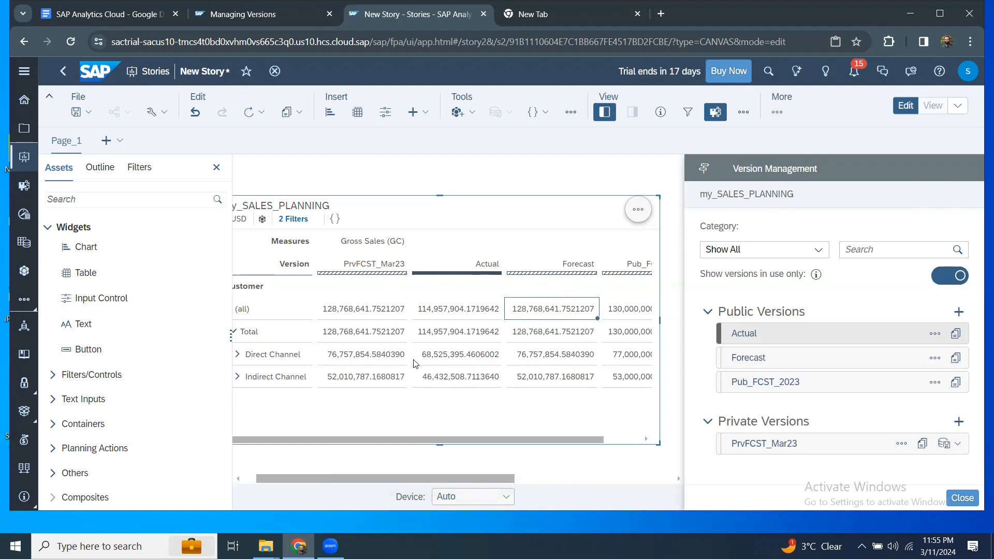
click(392, 359)
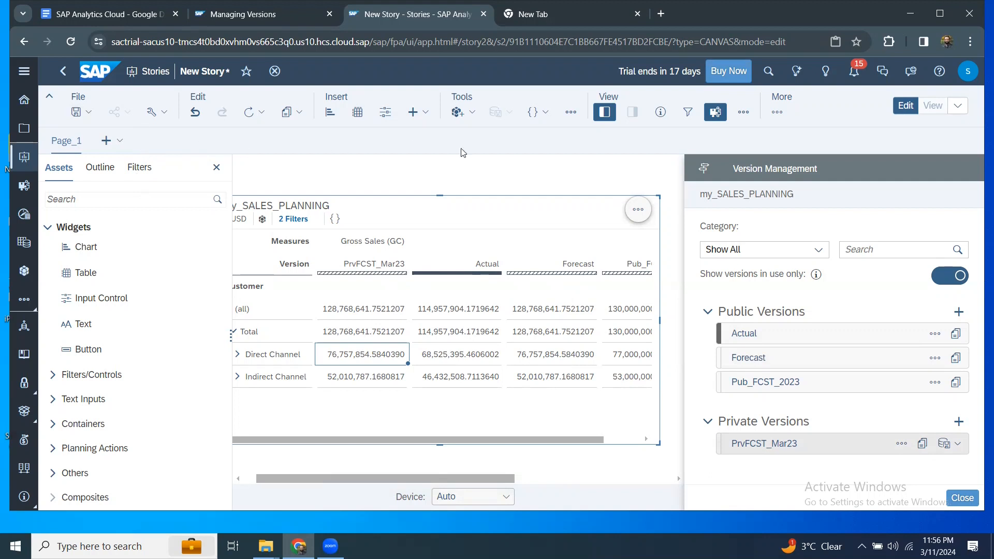
Open the … overflow menu in the toolbar's Tools group.
click(570, 115)
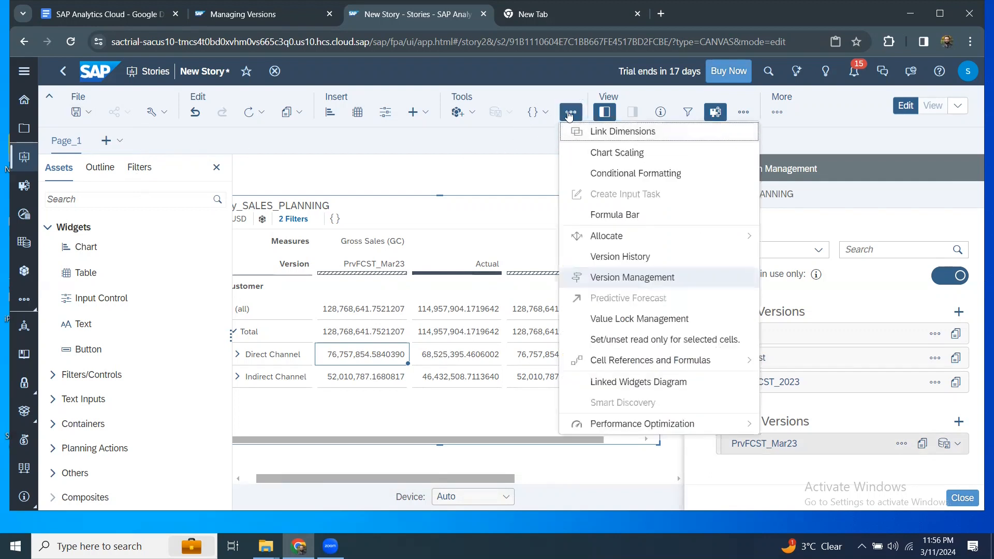
Show the formula bar and enter +2% over the PrvFCST_Mar23 Direct Channel value.
click(595, 215)
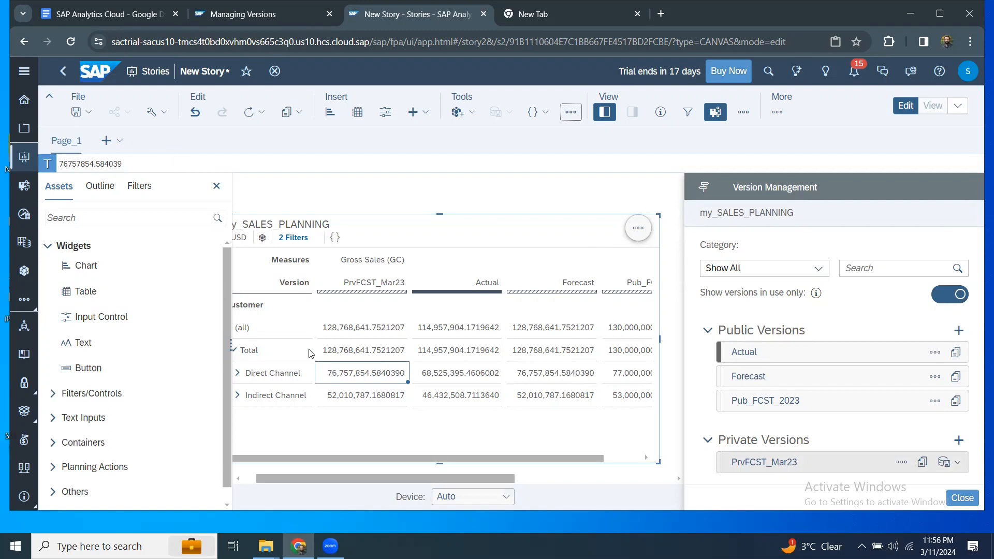
drag(133, 168, 2, 159)
text(+)
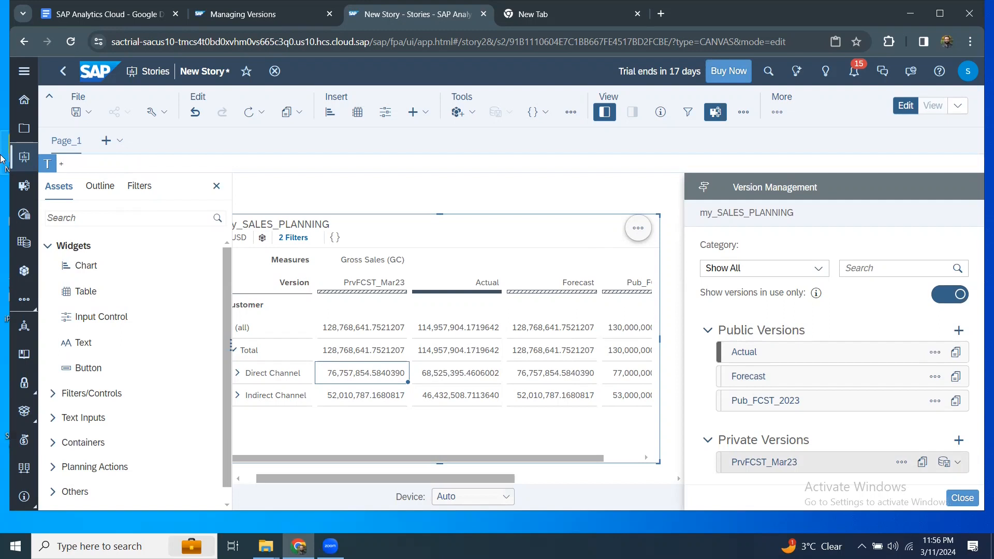
text(2%)
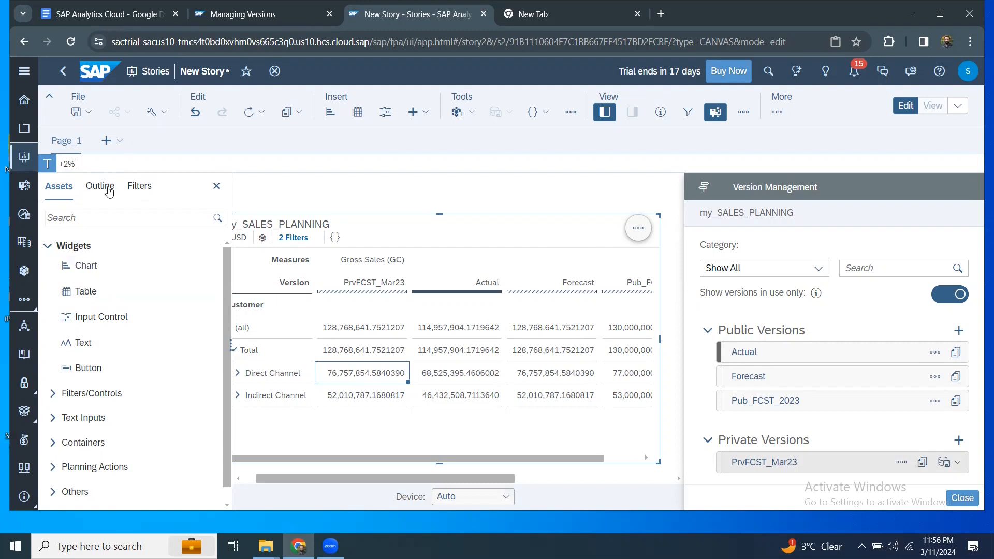
Expand Direct Channel and apply +2% to its value, giving 78,293,011.68.
click(238, 373)
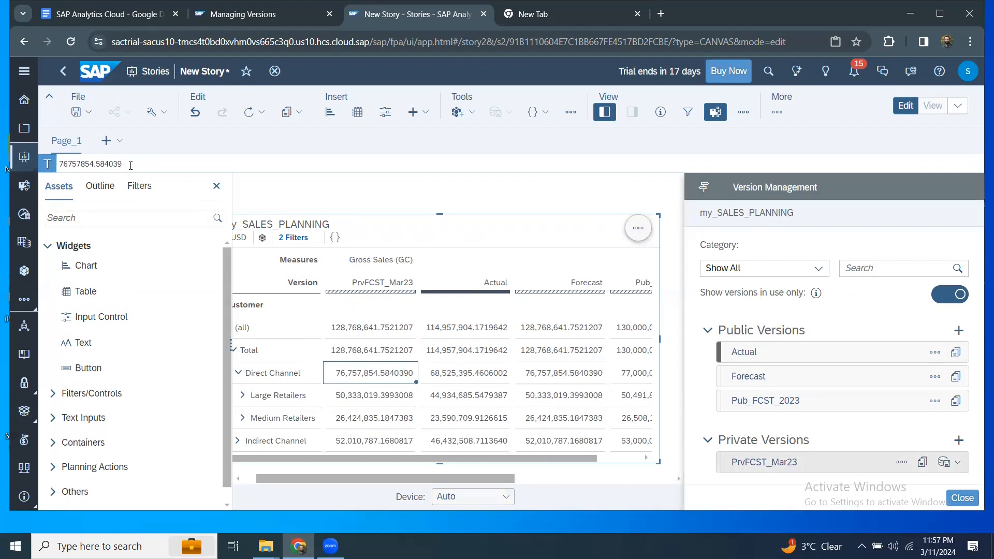
drag(129, 164, 24, 152)
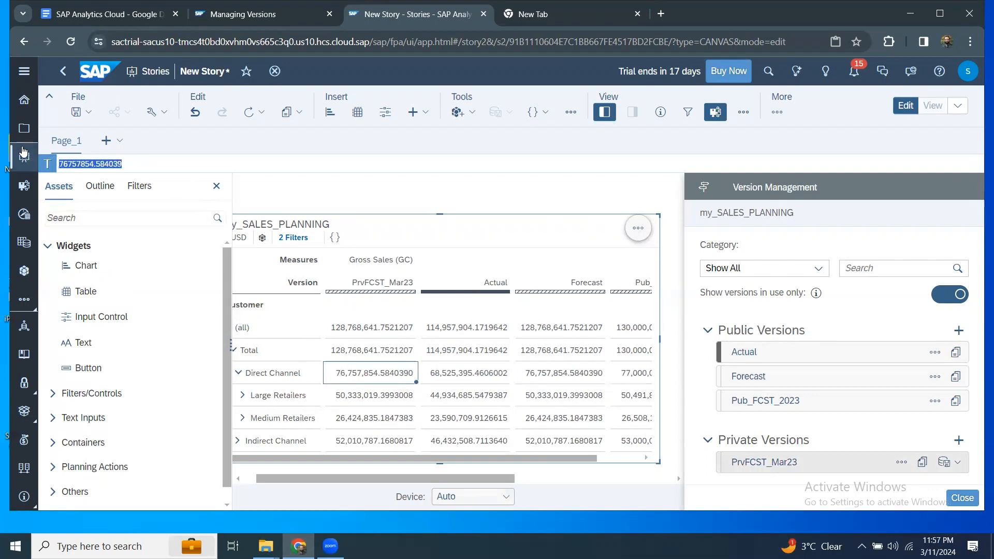
text(+2%)
key(Return)
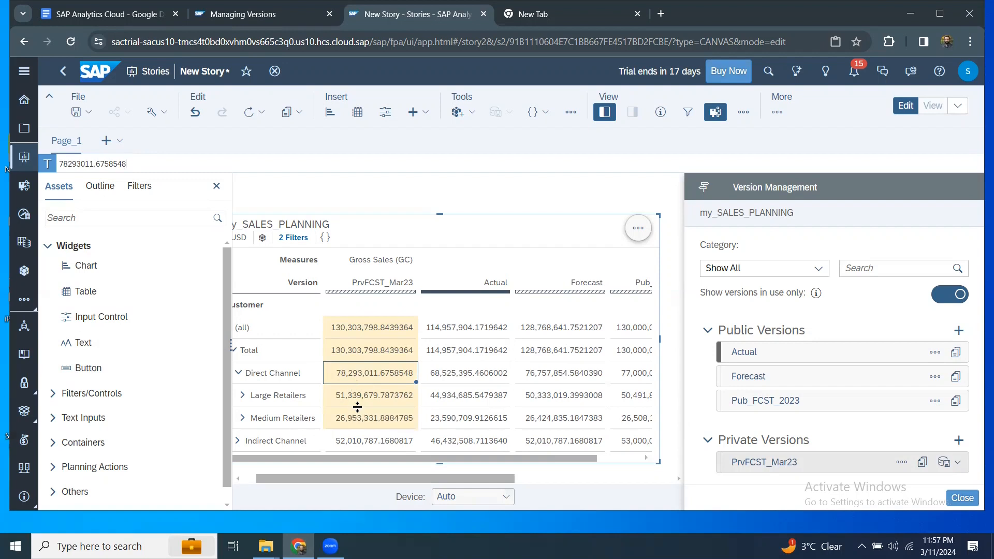
Apply +3% to the Indirect Channel value twice, reaching 55,178,244.11.
click(343, 449)
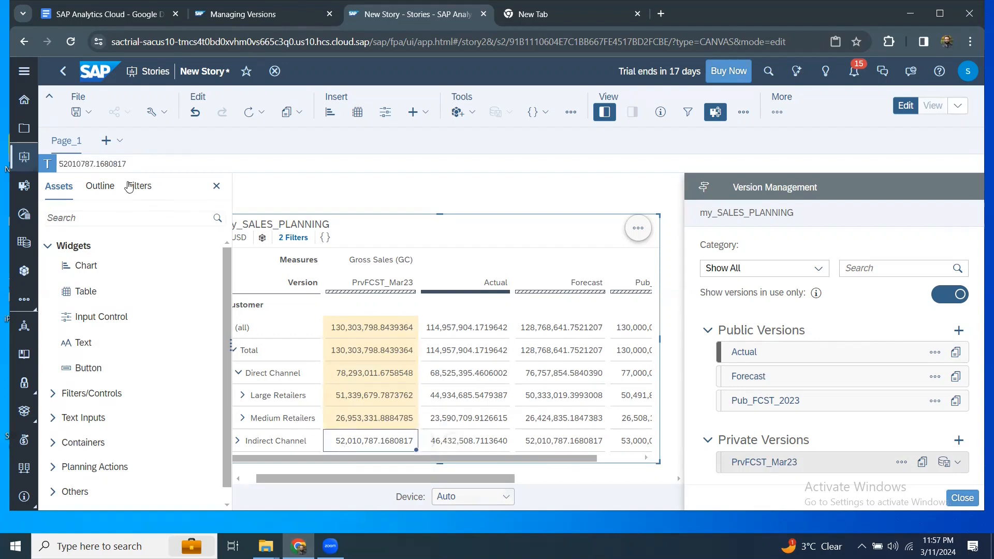
drag(128, 163, 26, 167)
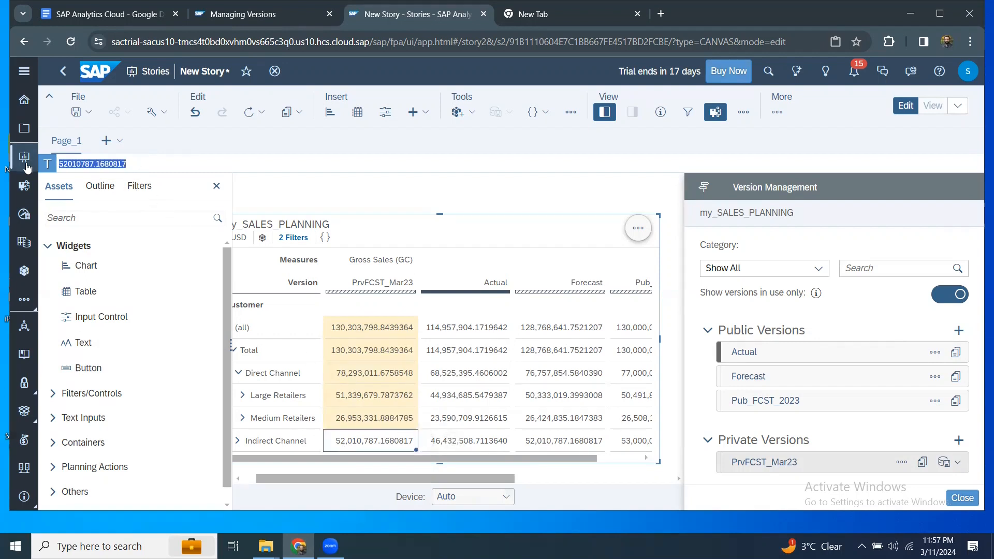
text(+3%)
key(Return)
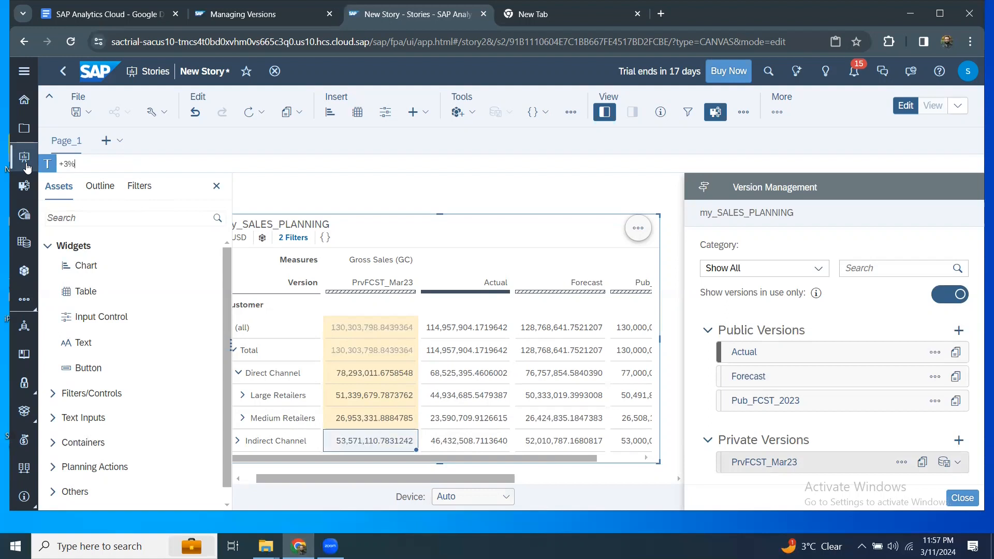
click(336, 446)
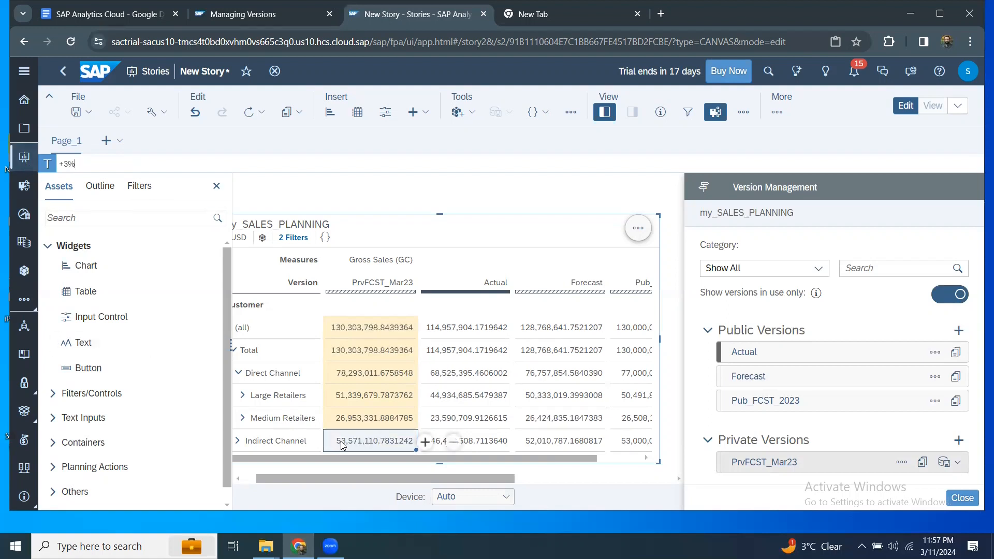
click(346, 443)
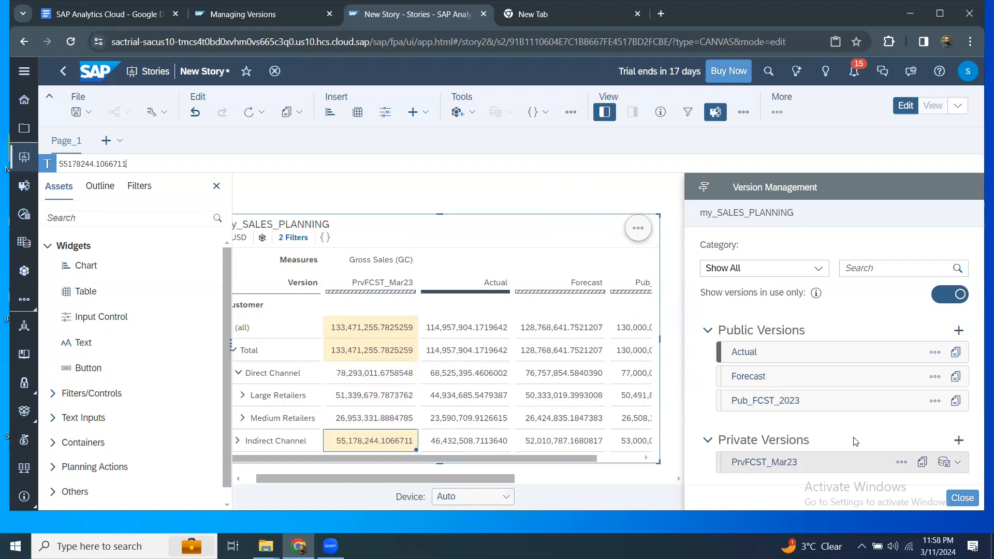
click(898, 470)
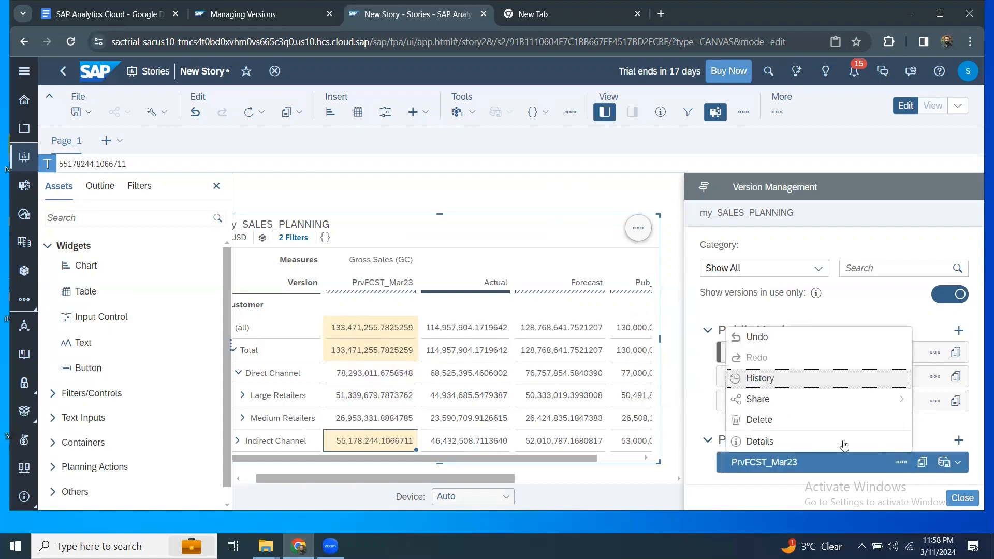
mouse_move(813, 407)
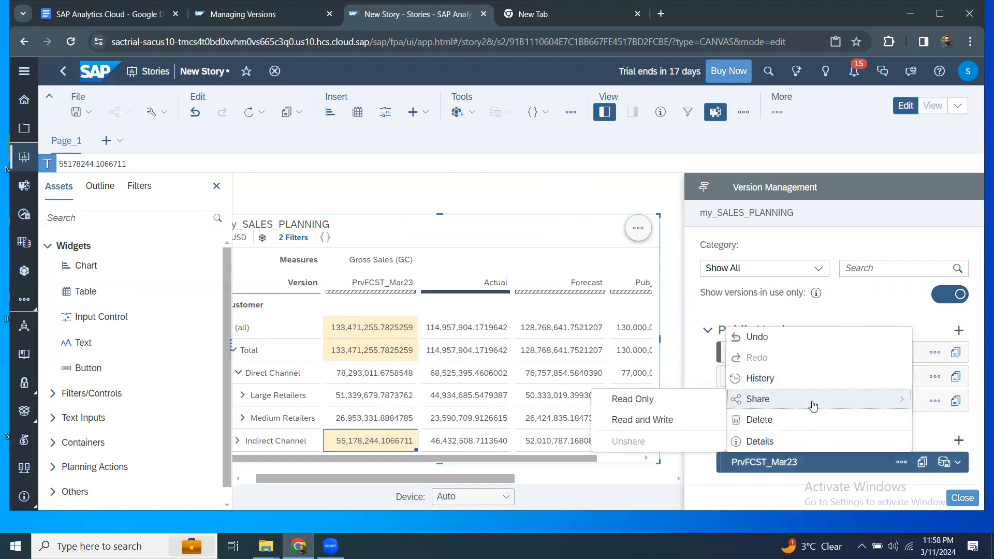
click(696, 399)
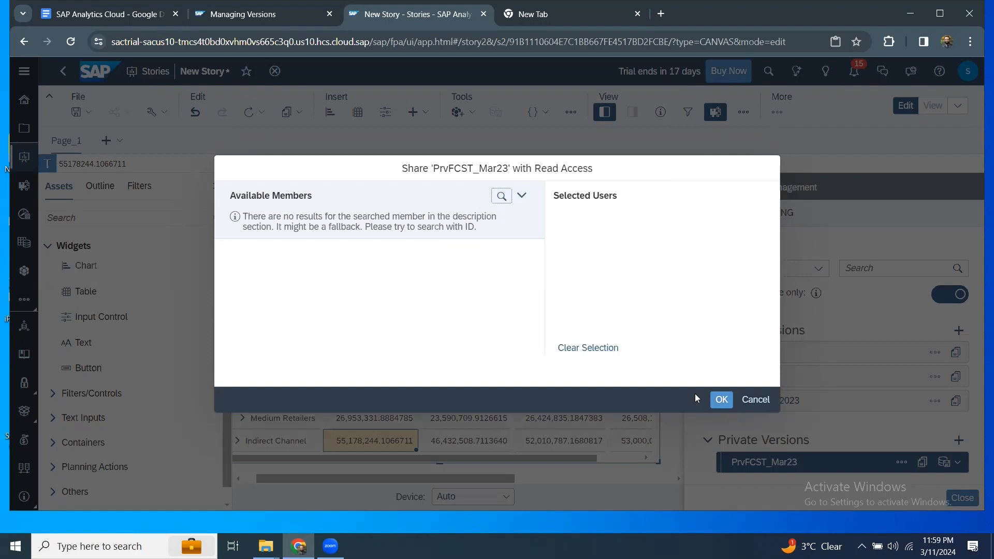
click(754, 401)
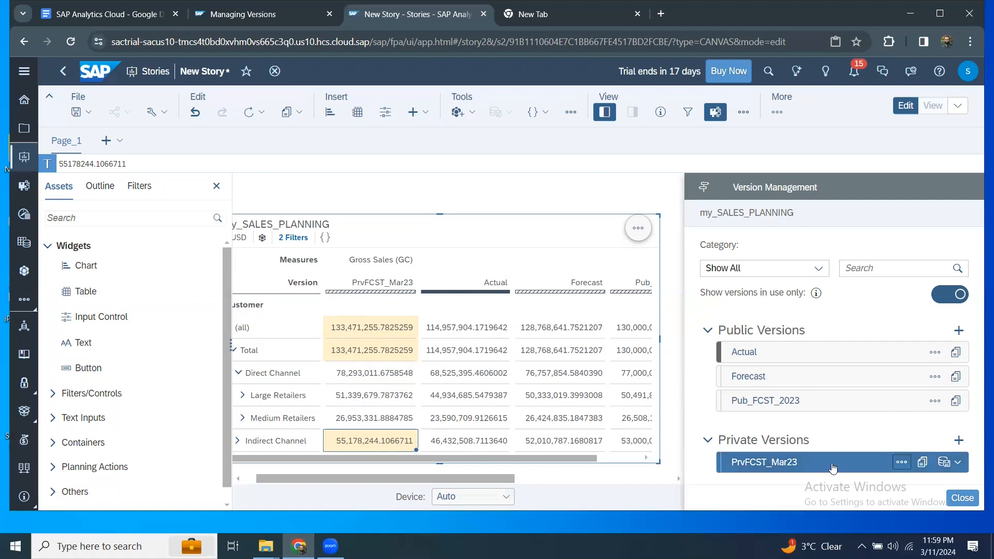
Use Publish As on PrvFCST_Mar23, naming the new Forecast public version PubFcst_Mar23.
click(954, 465)
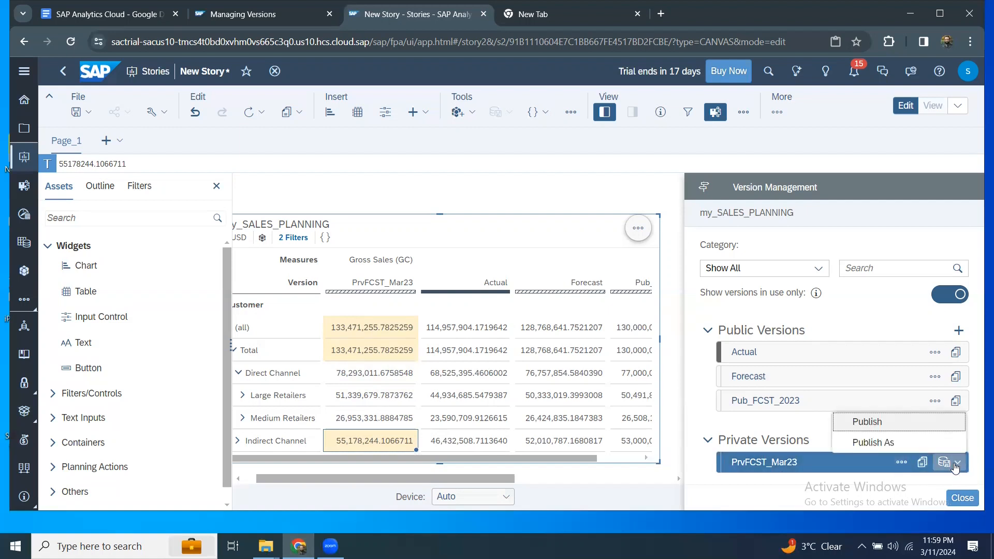
click(862, 443)
click(452, 247)
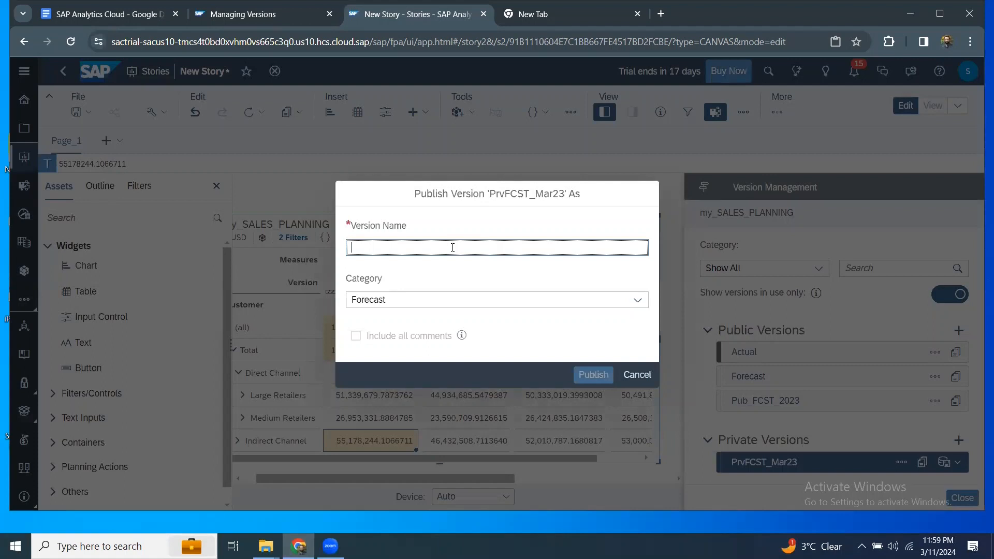
text(Pub)
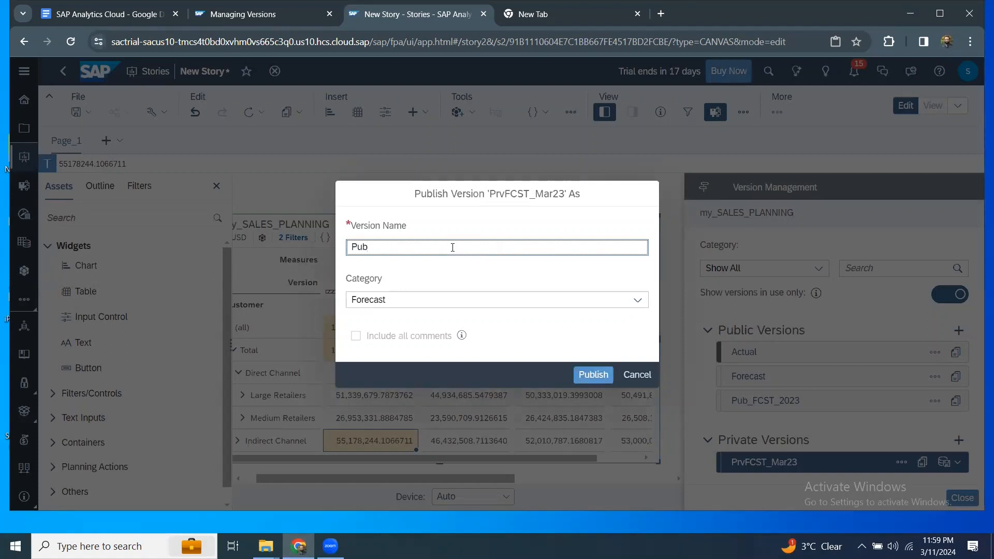
text(Fcst_Mar23)
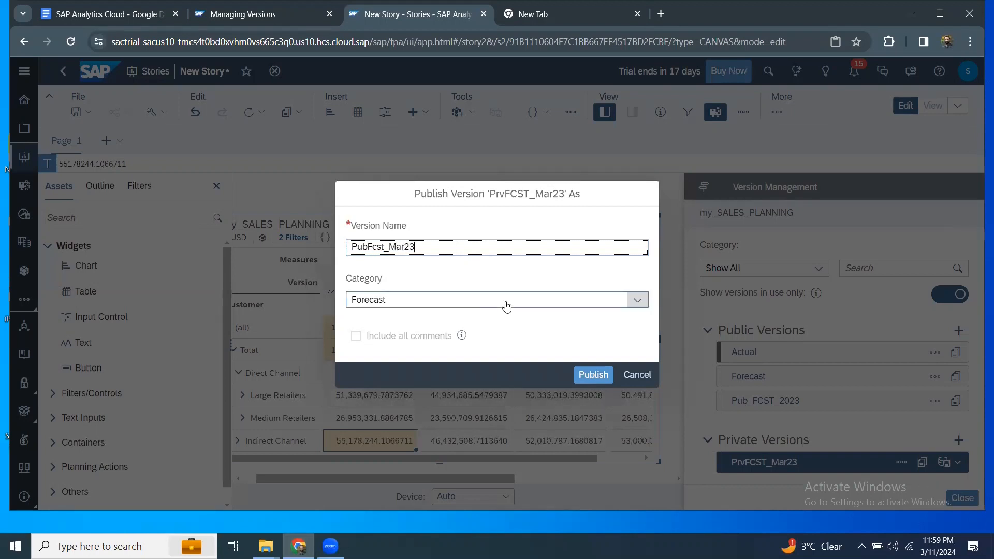
click(593, 375)
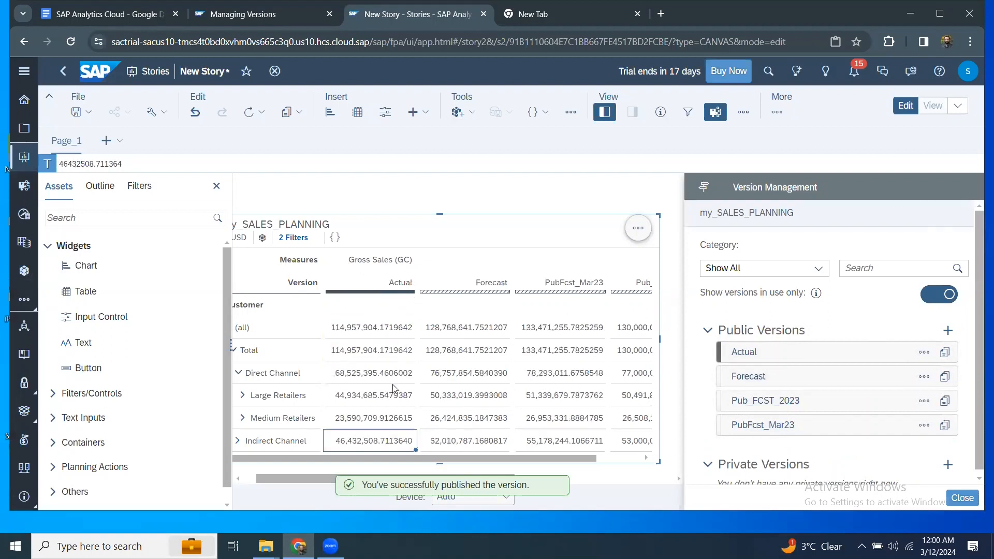
drag(397, 458, 480, 466)
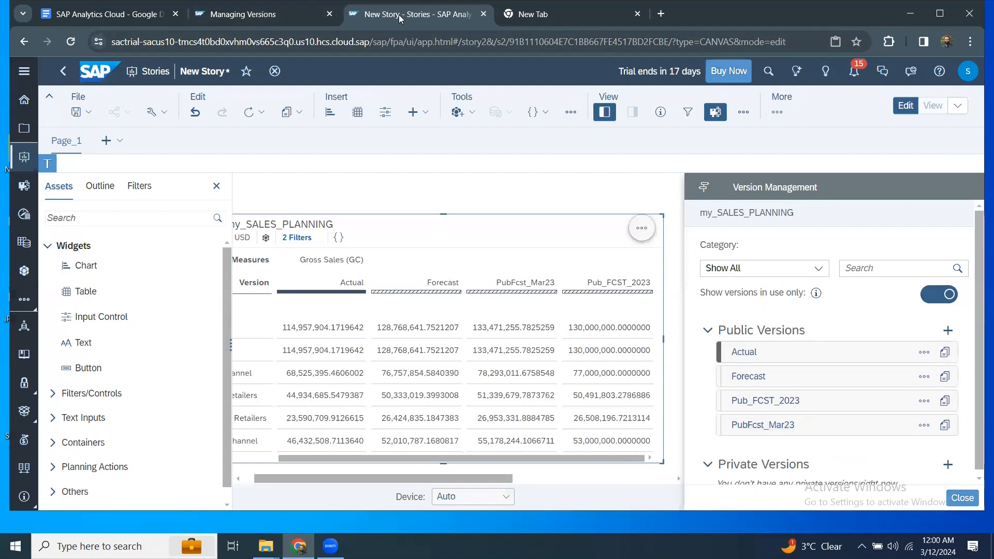
Save the story into the Channel_Publish folder, replacing the default name with version_forecast.
click(265, 16)
click(379, 19)
click(87, 111)
click(97, 133)
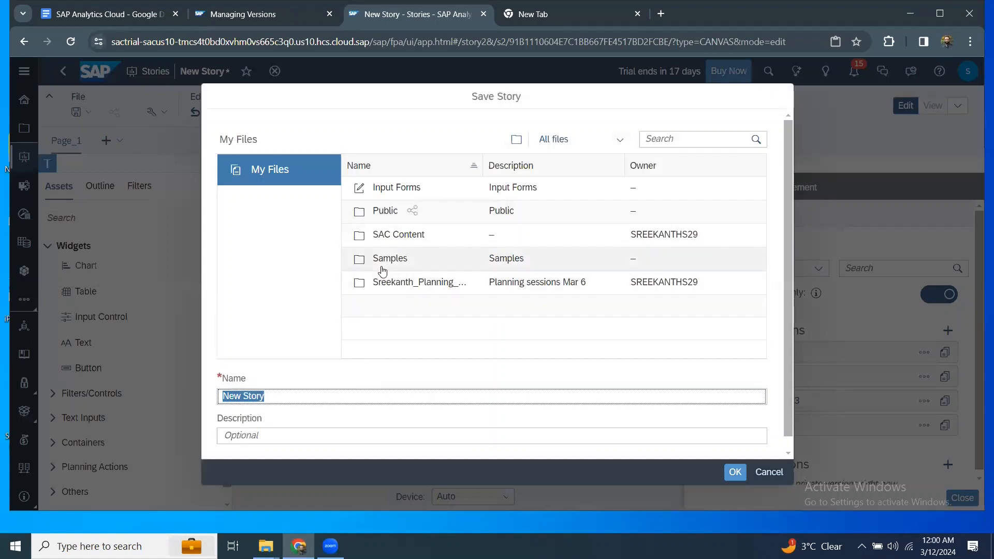
click(383, 284)
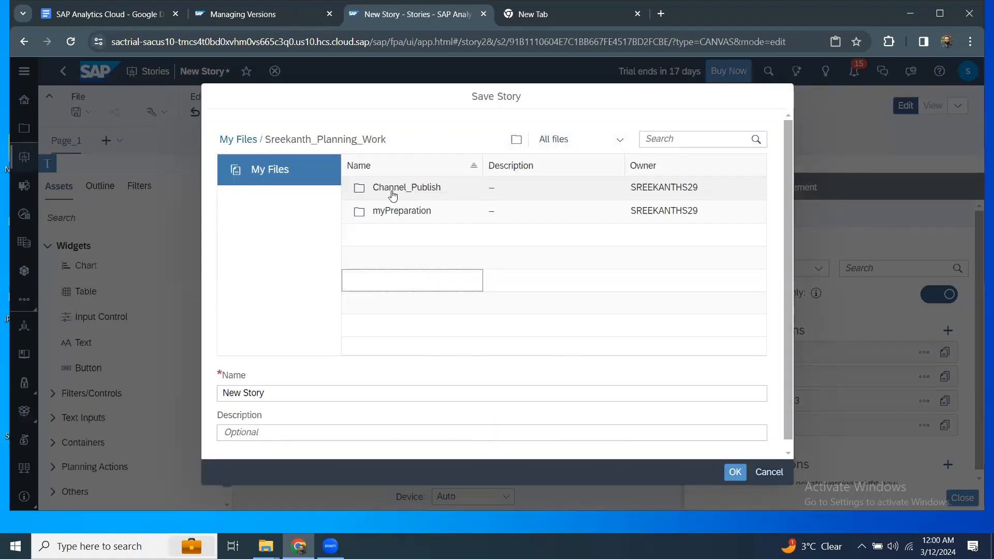
click(390, 189)
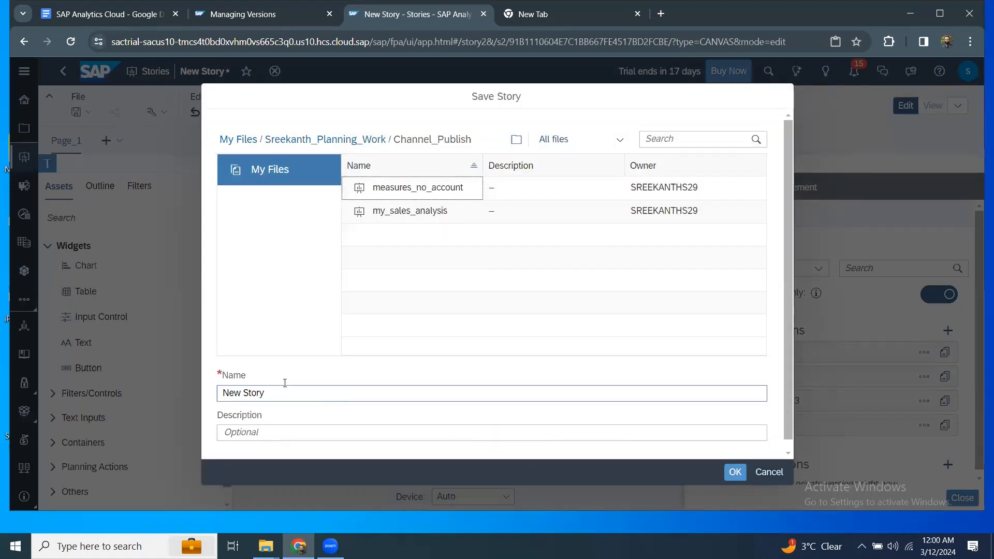
drag(285, 389, 137, 382)
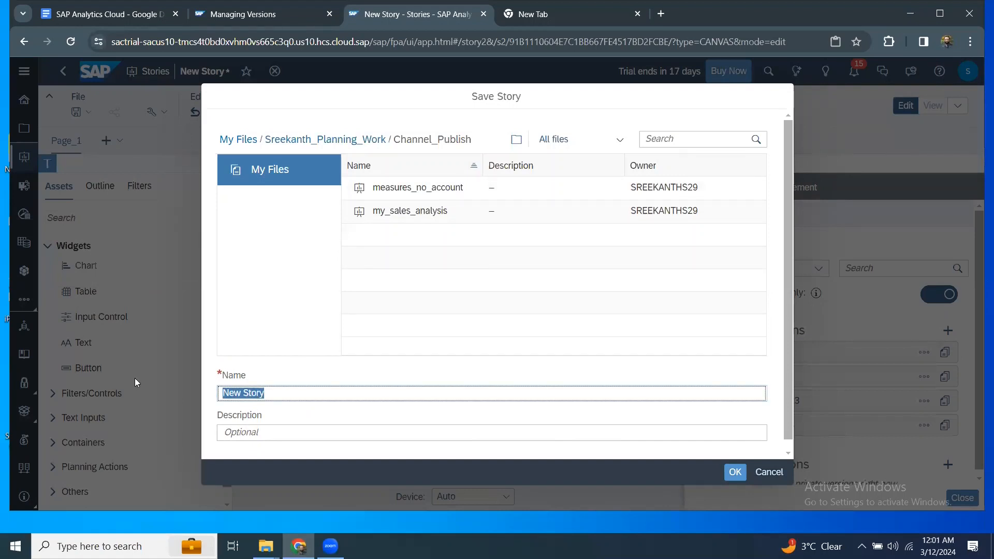
text(version_fore)
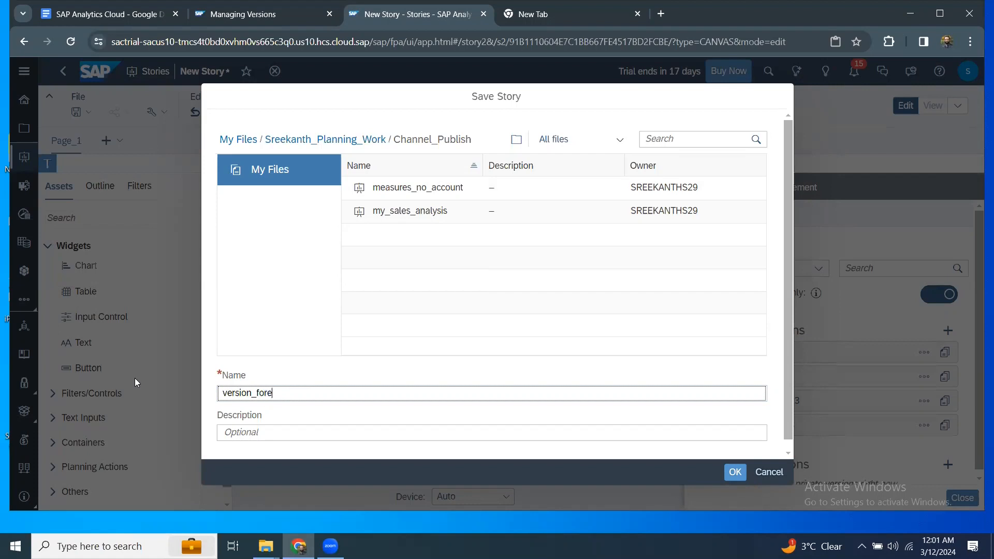
text(cast)
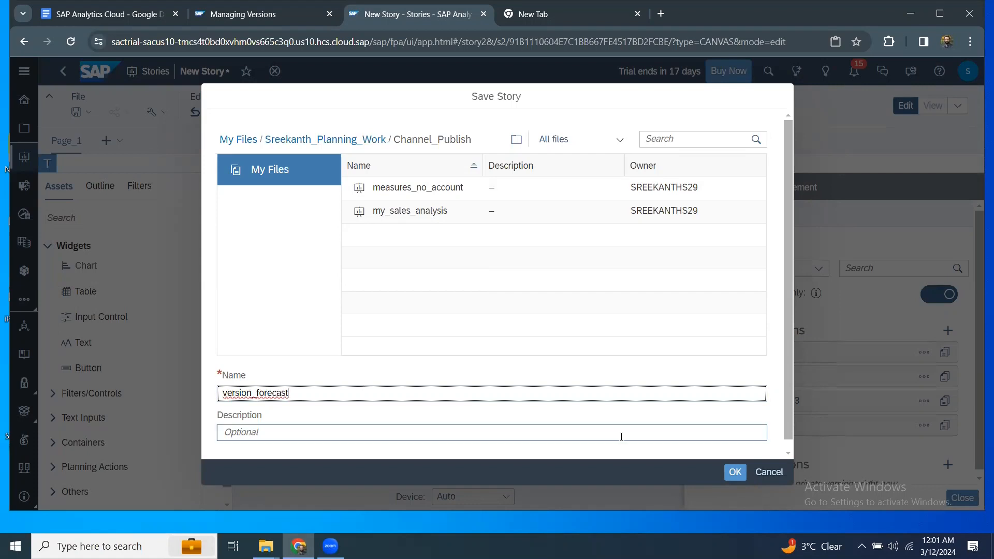
click(731, 473)
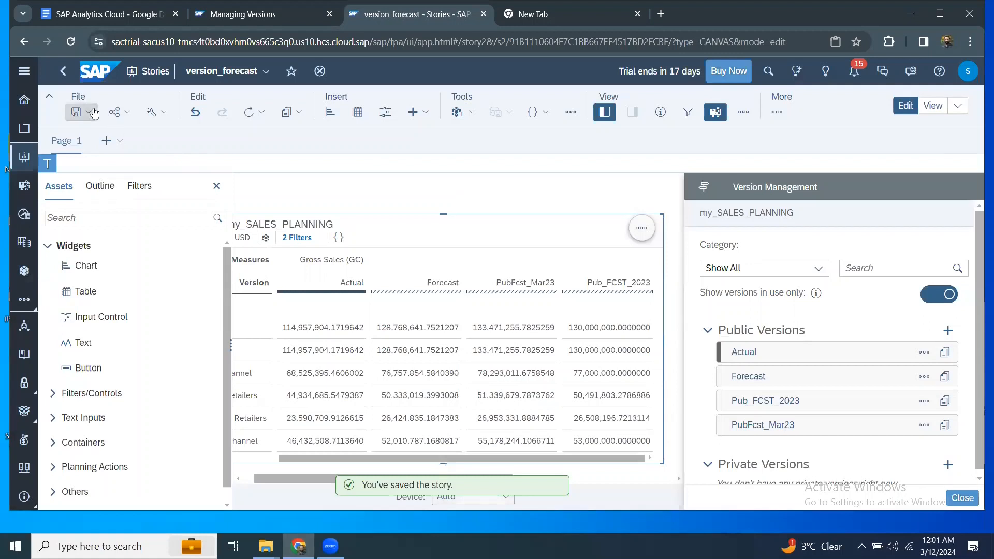
Open the my_SALES_PLANNING model from Files and switch on the Data Foundation grid view.
click(24, 128)
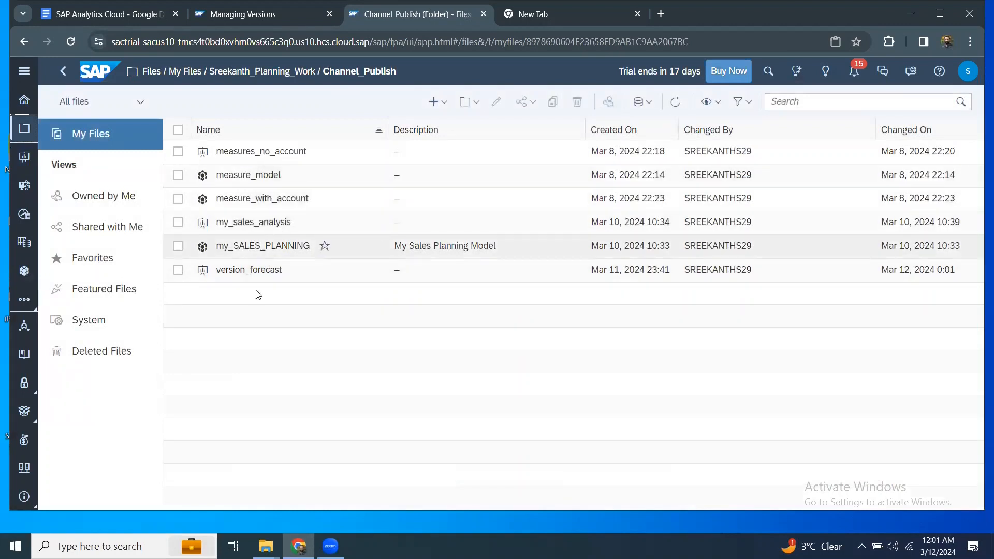
click(257, 247)
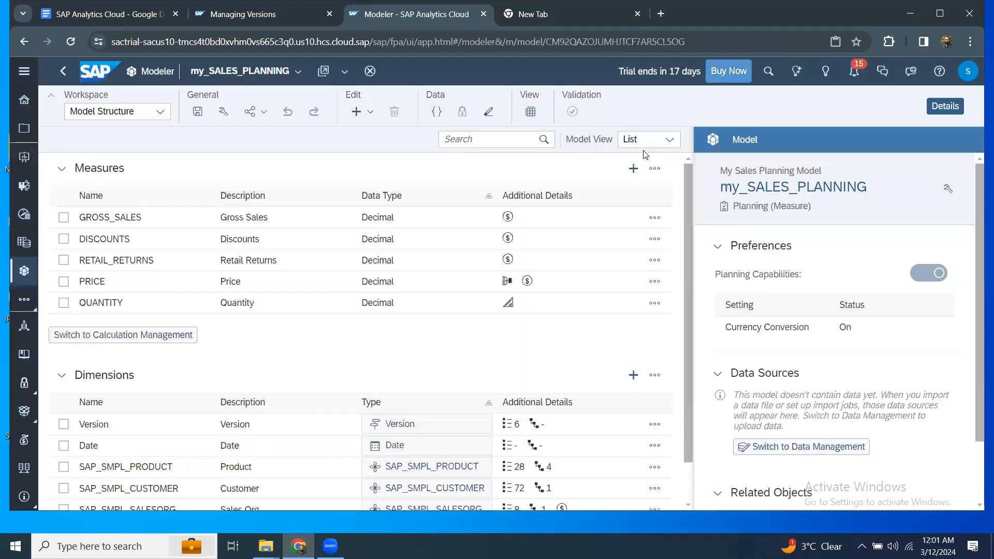
click(668, 141)
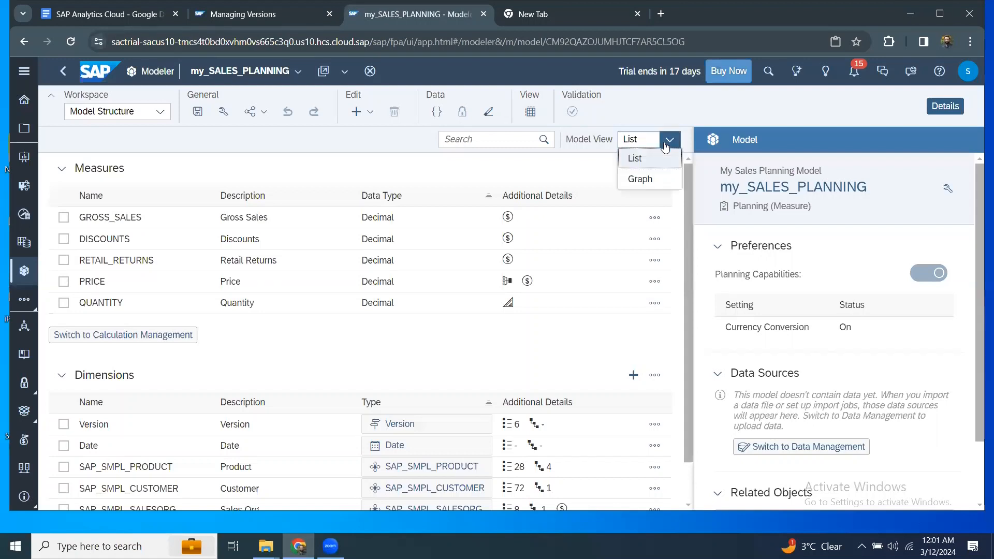
click(530, 111)
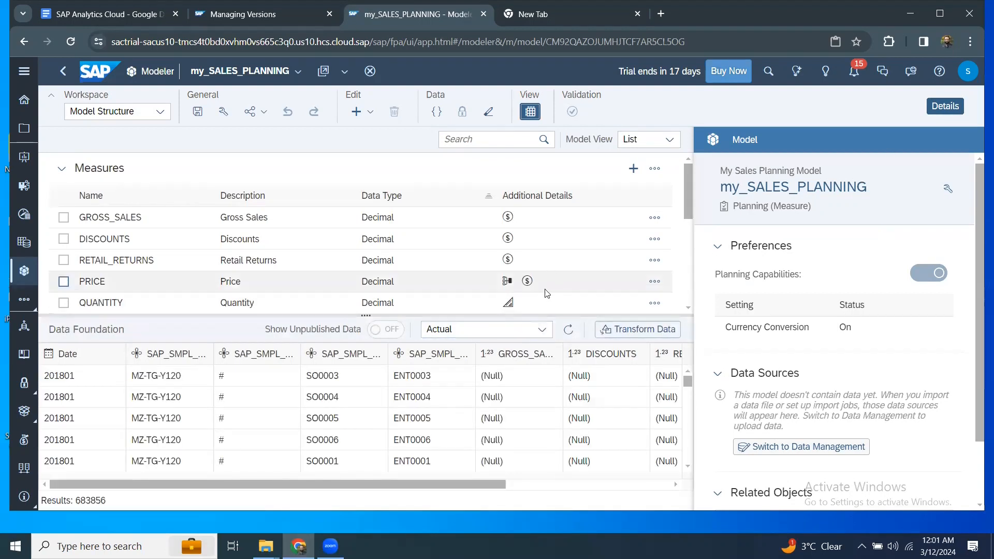
Preview the Pub_FCST_2023 and then PubFcst_Mar23 data rows in the Data Foundation.
click(540, 330)
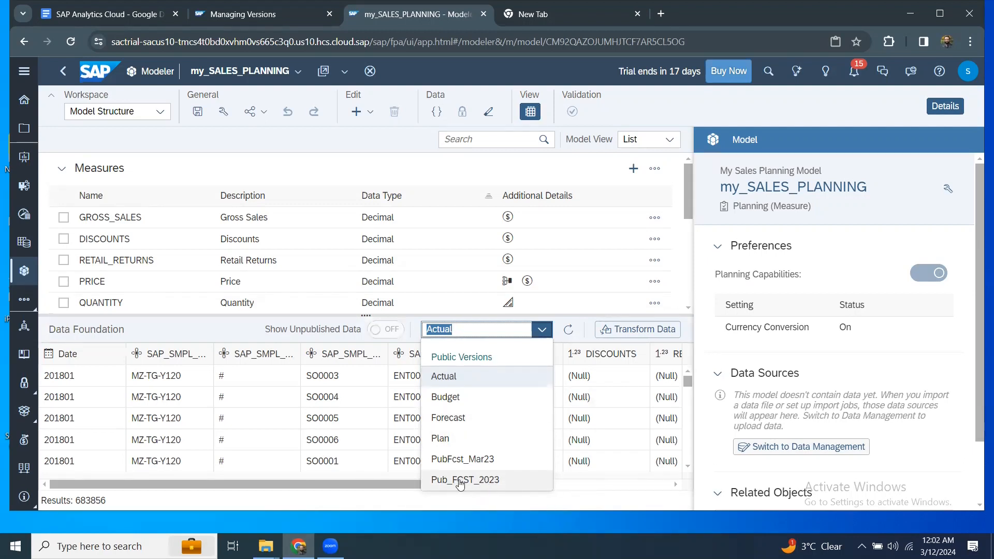
click(470, 480)
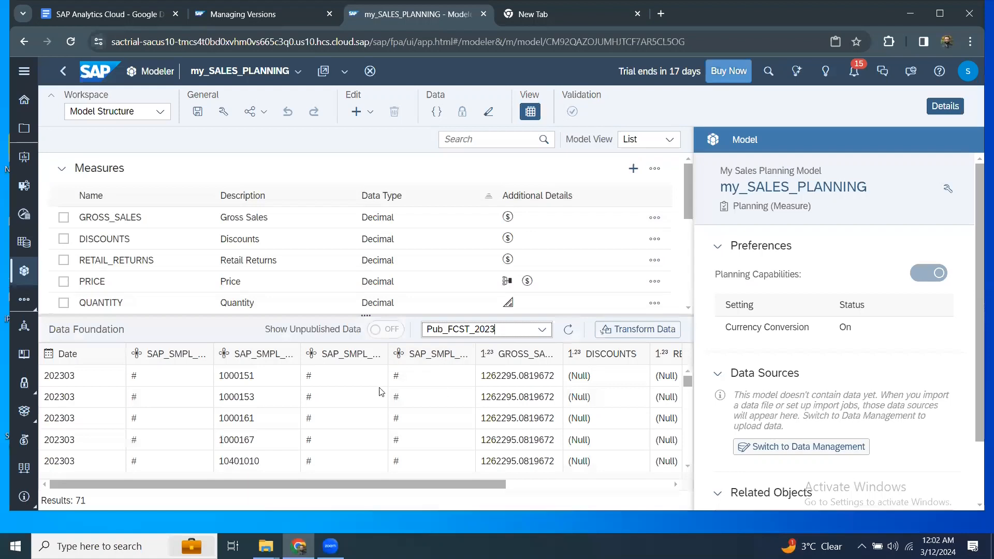
click(542, 330)
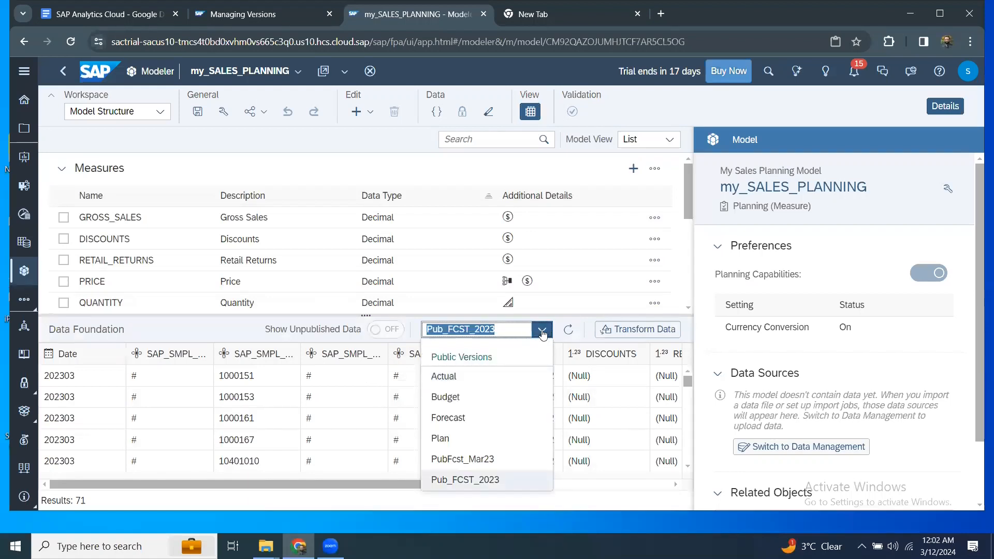
click(466, 460)
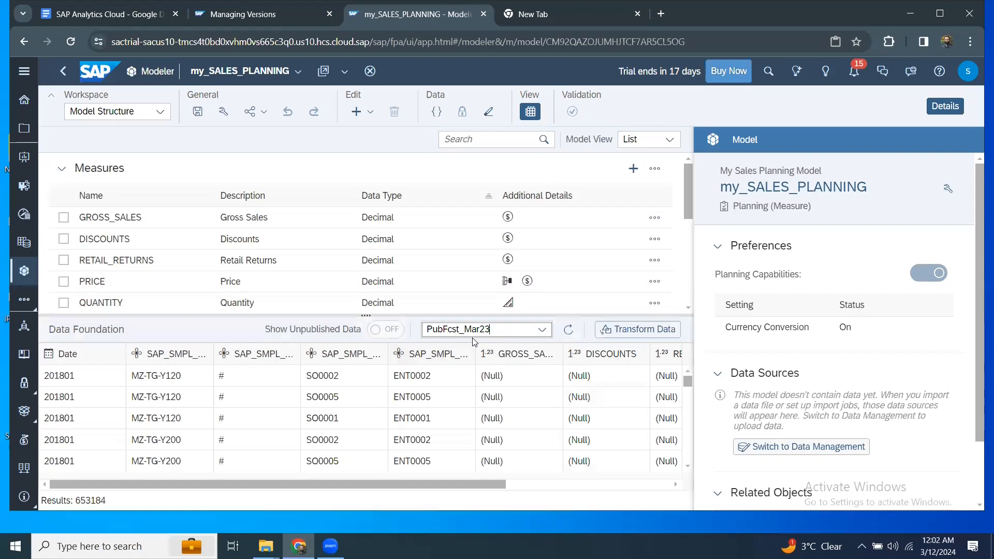
scroll(518, 430, down, 5)
drag(688, 384, 688, 448)
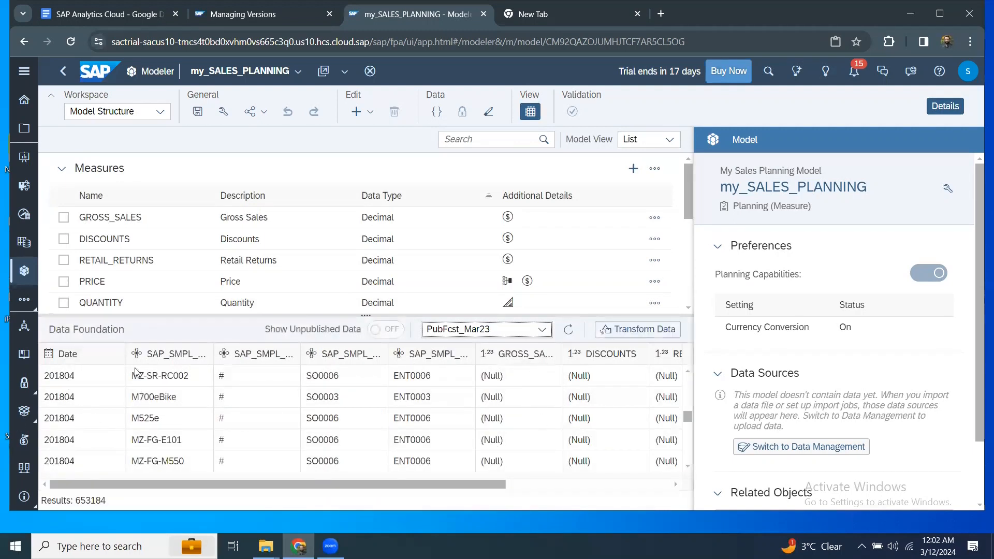
scroll(446, 427, down, 2)
scroll(536, 440, down, 2)
scroll(536, 440, down, 1)
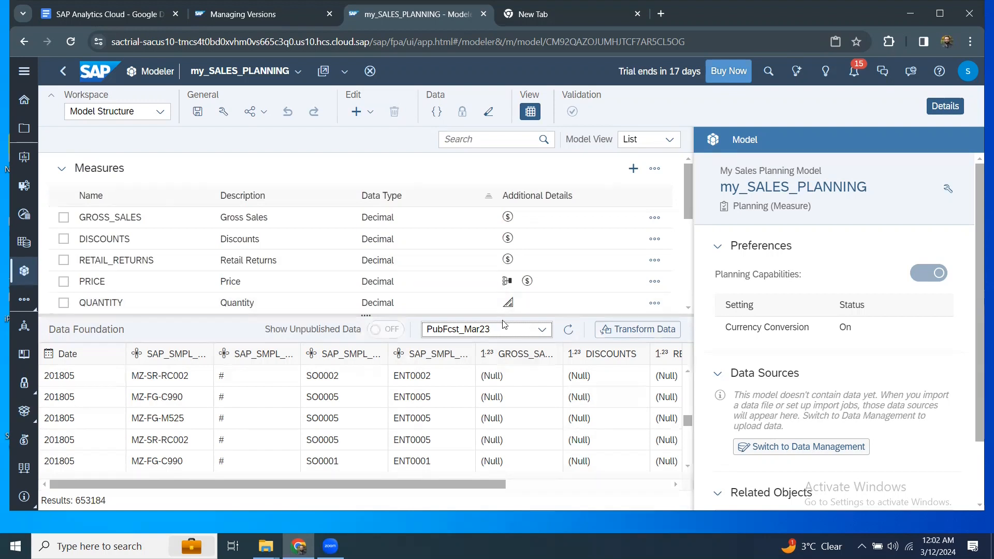
Return to the Channel_Publish folder listing in Files.
click(540, 331)
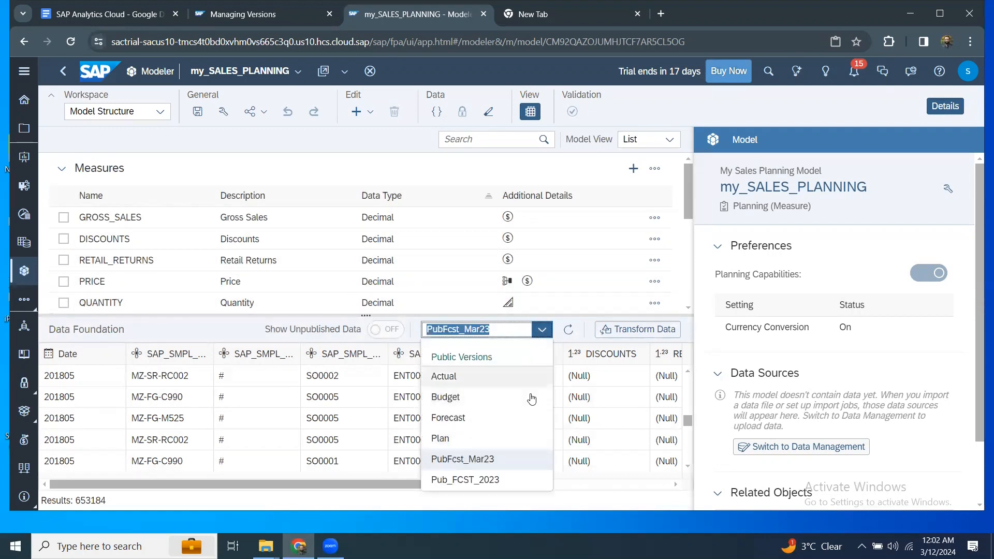
click(263, 16)
click(402, 13)
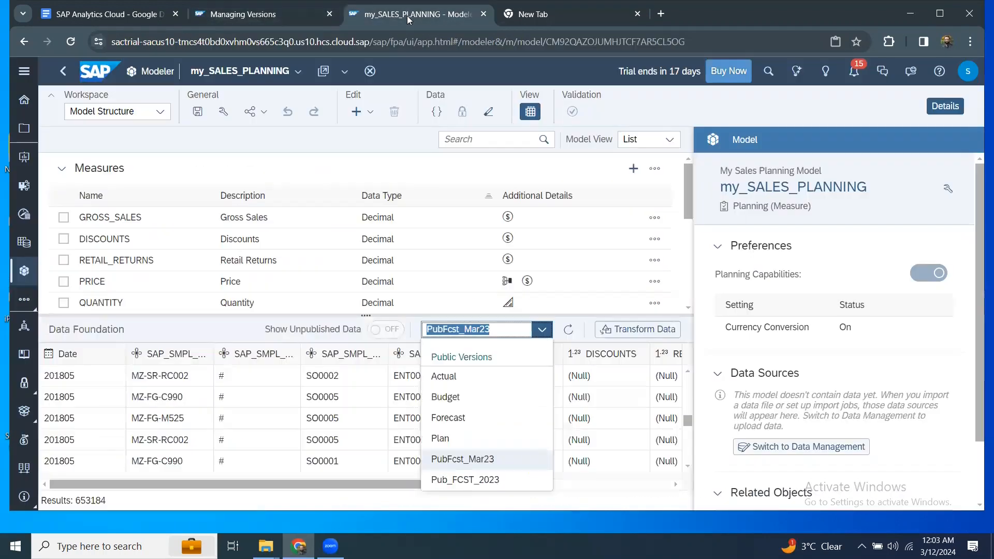
click(26, 130)
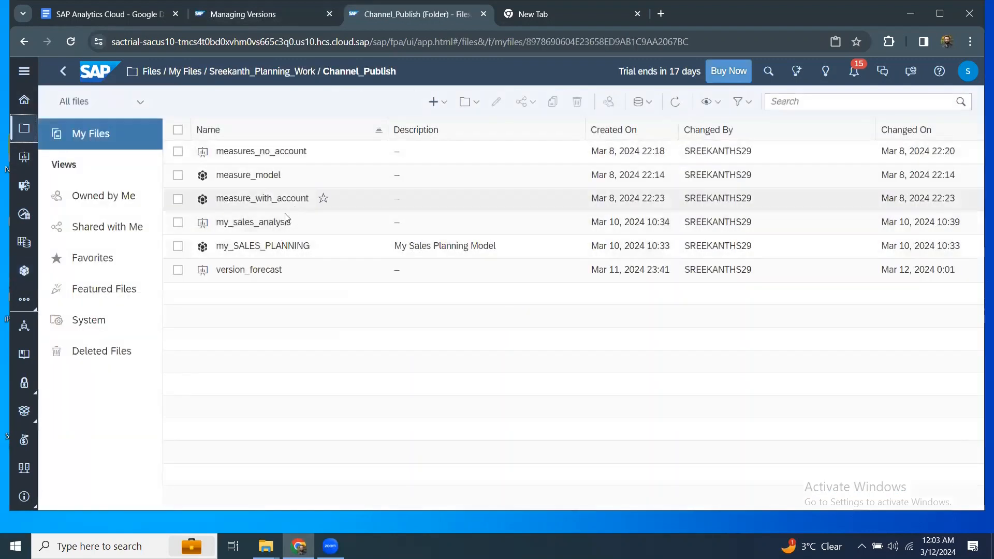
Open version_forecast in edit mode and widen the table so all version columns show.
click(247, 271)
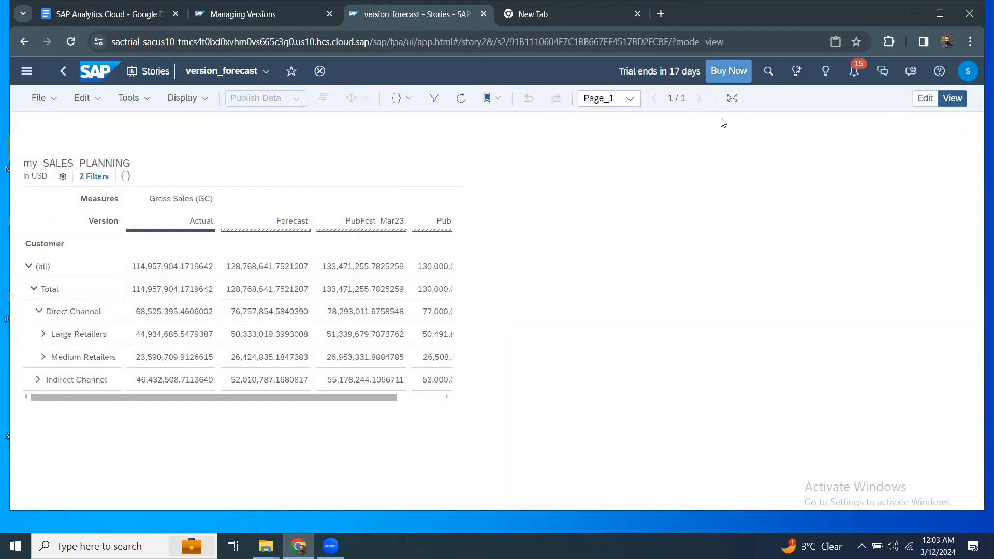
click(924, 98)
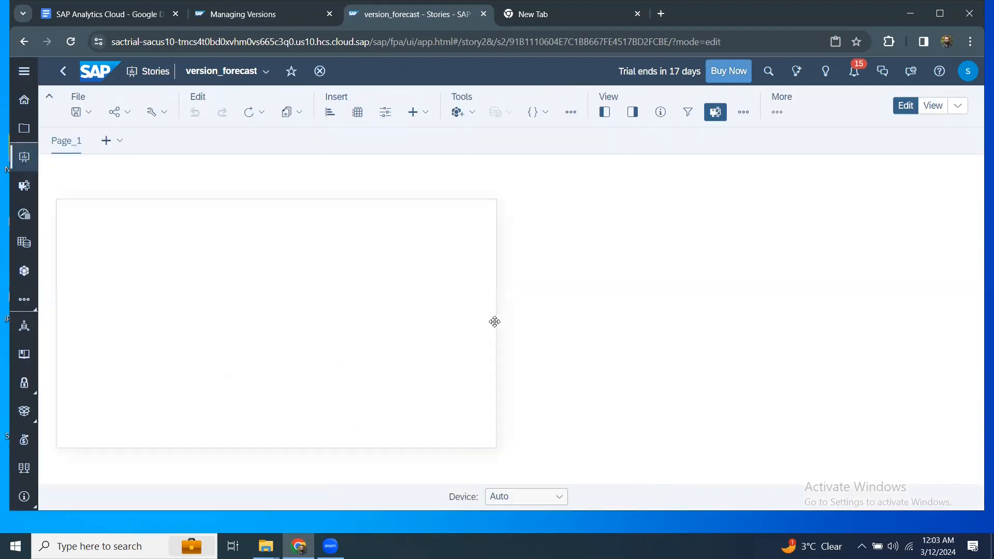
click(494, 448)
drag(494, 449, 650, 460)
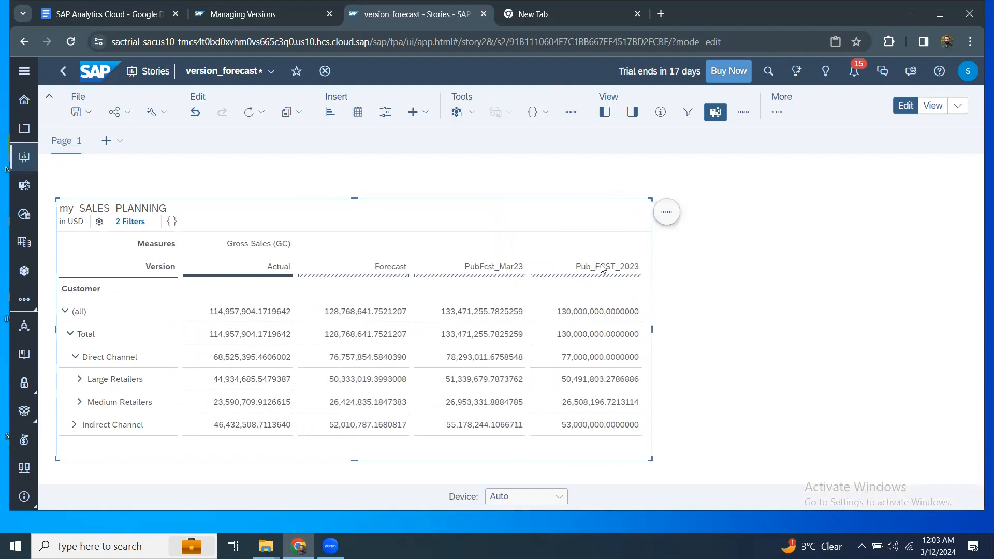
Bring up Version Management from the table's extra tools list.
click(632, 112)
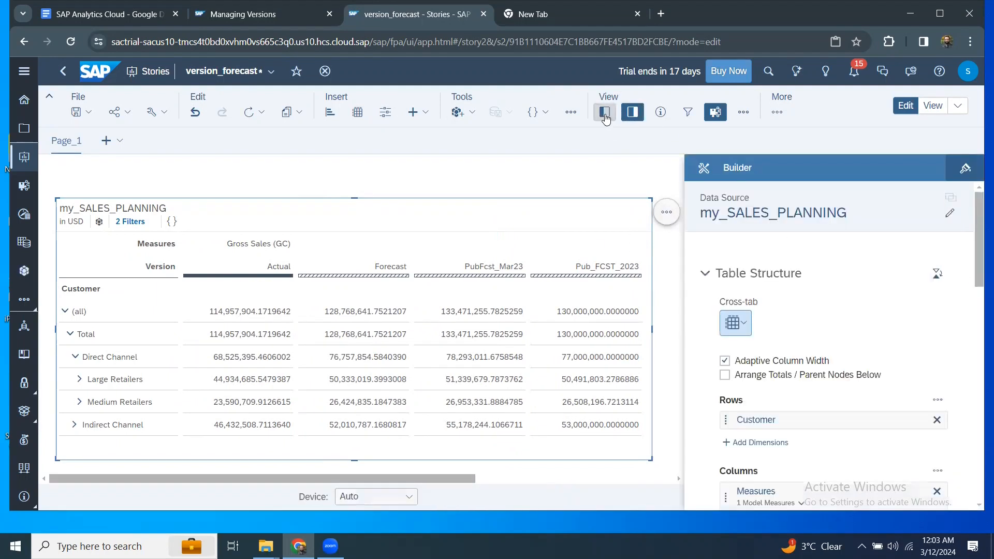
click(573, 115)
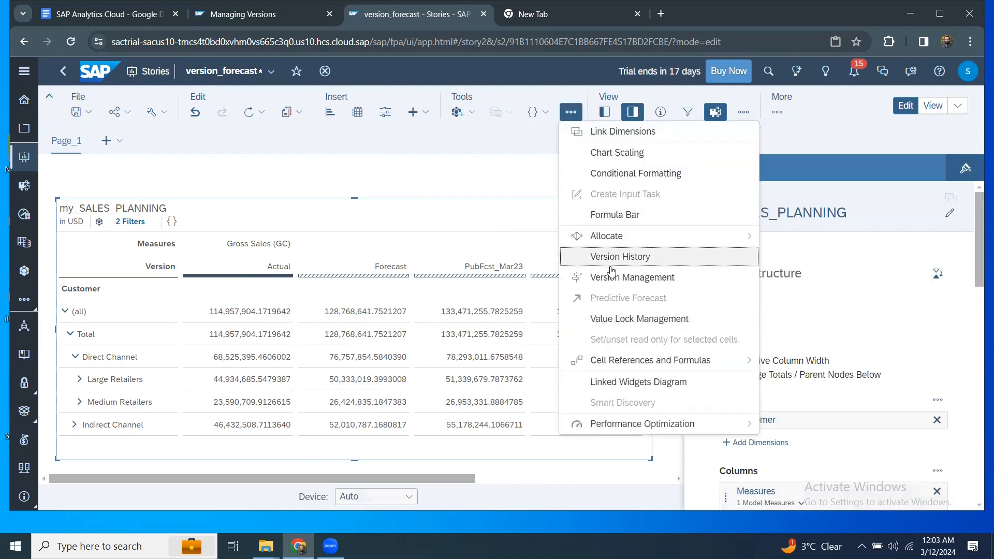
click(616, 276)
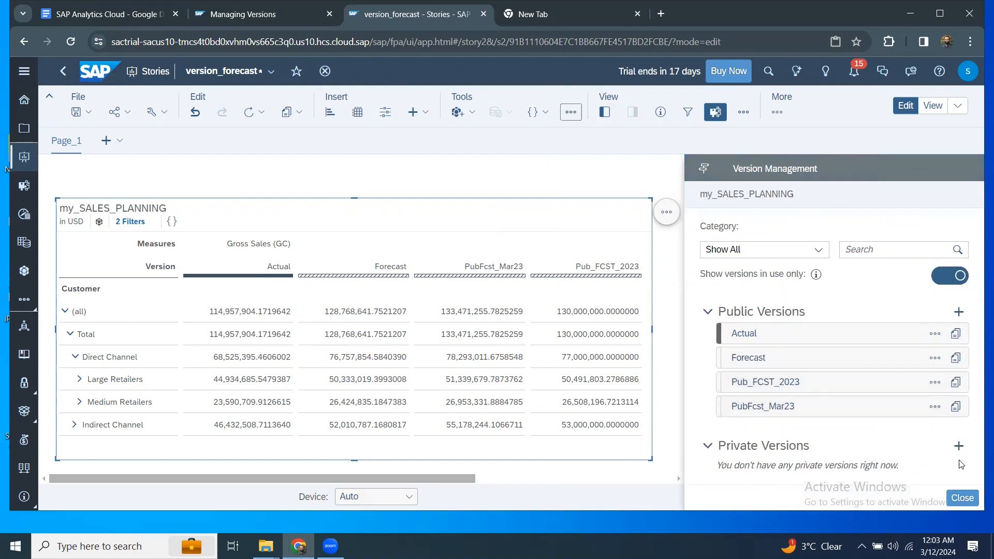
Copy PubFcst_Mar23 with all data into a private Forecast version named Prv_just_data.
click(935, 407)
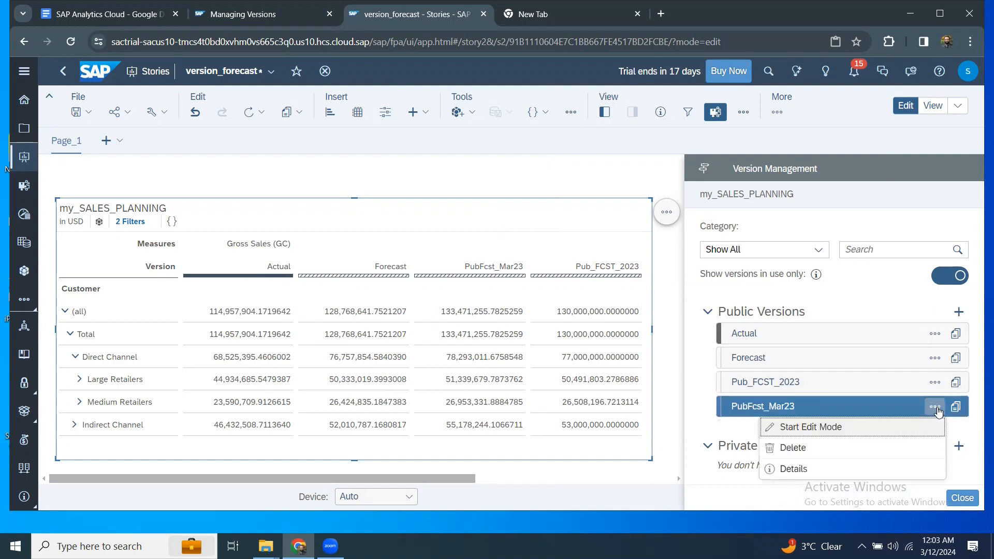
click(957, 408)
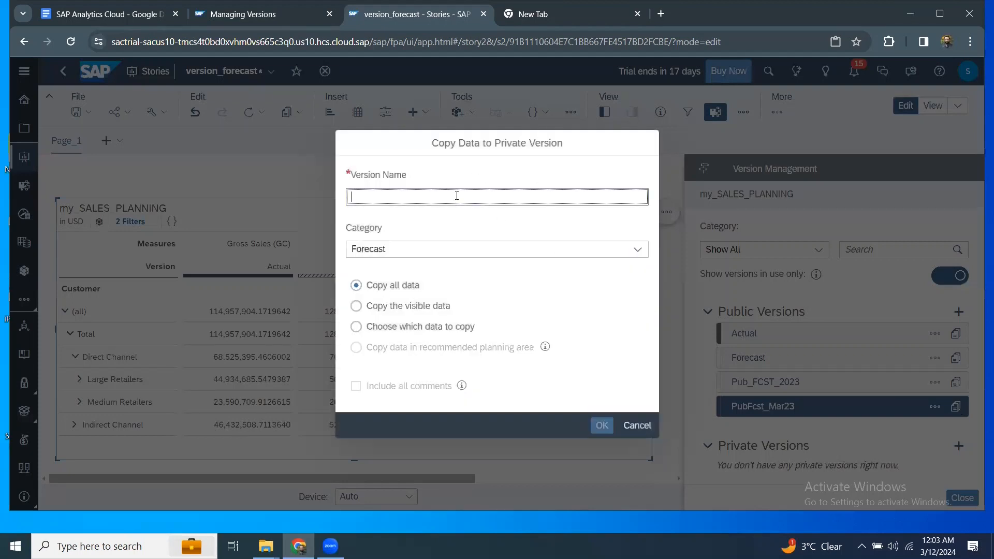
text(Prv_)
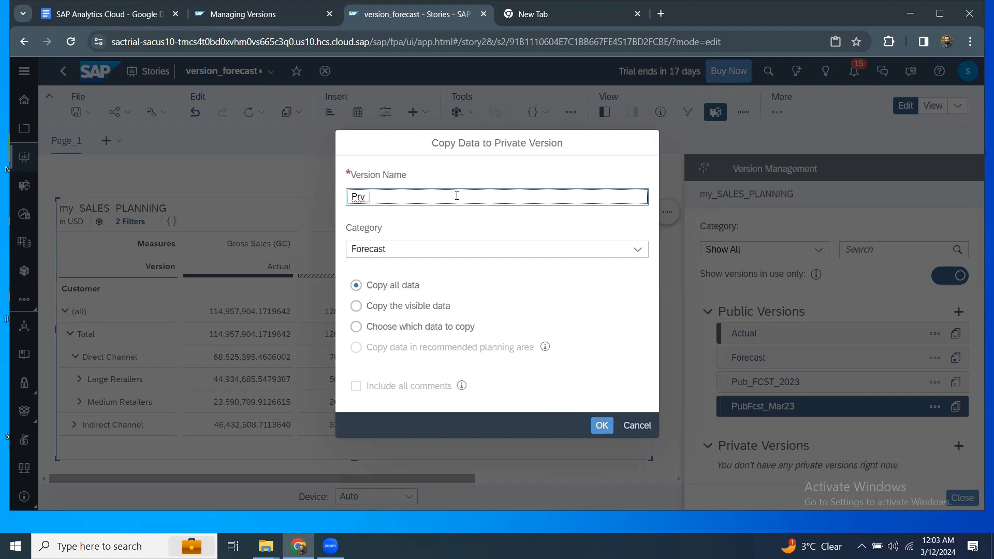
text(just_data)
key(Tab)
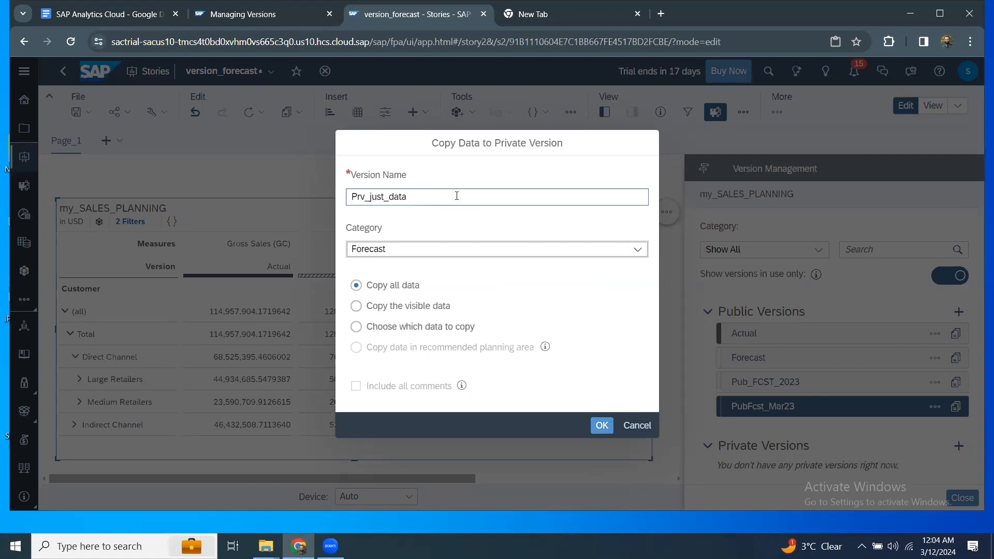
click(598, 424)
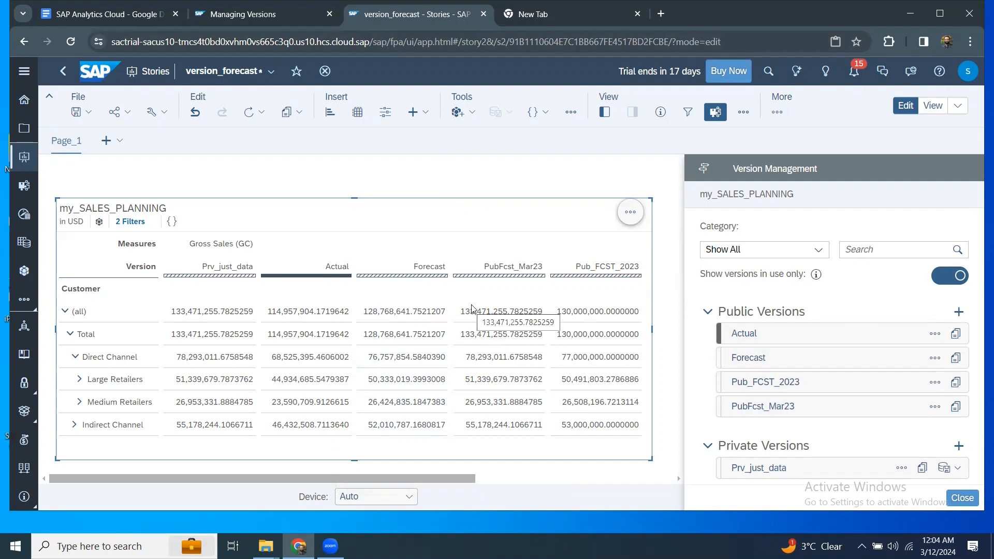
right_click(423, 313)
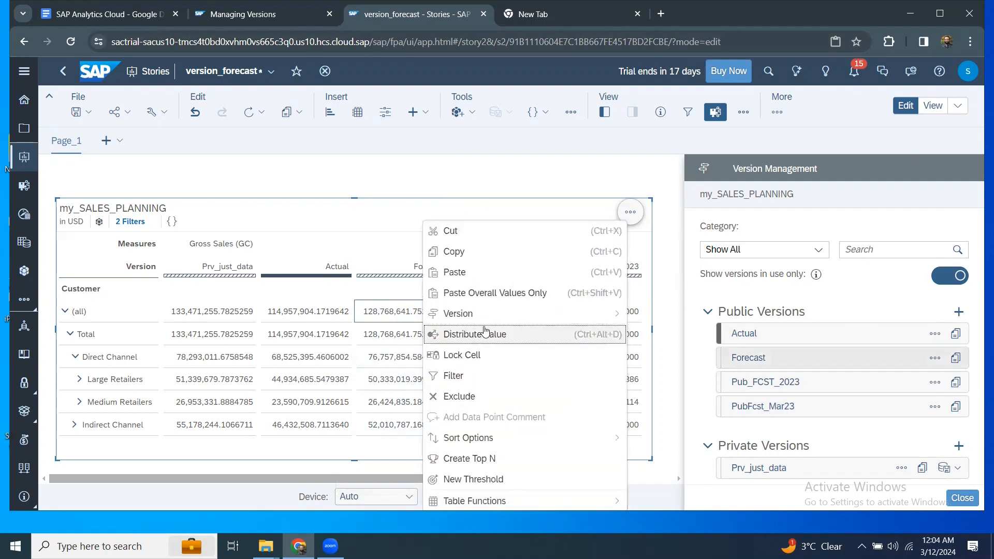
mouse_move(485, 322)
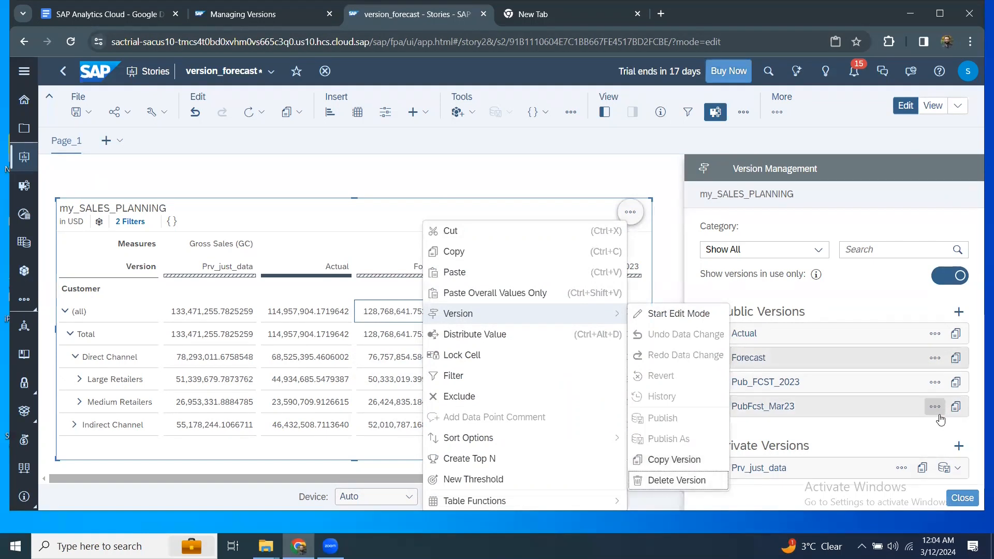
click(640, 185)
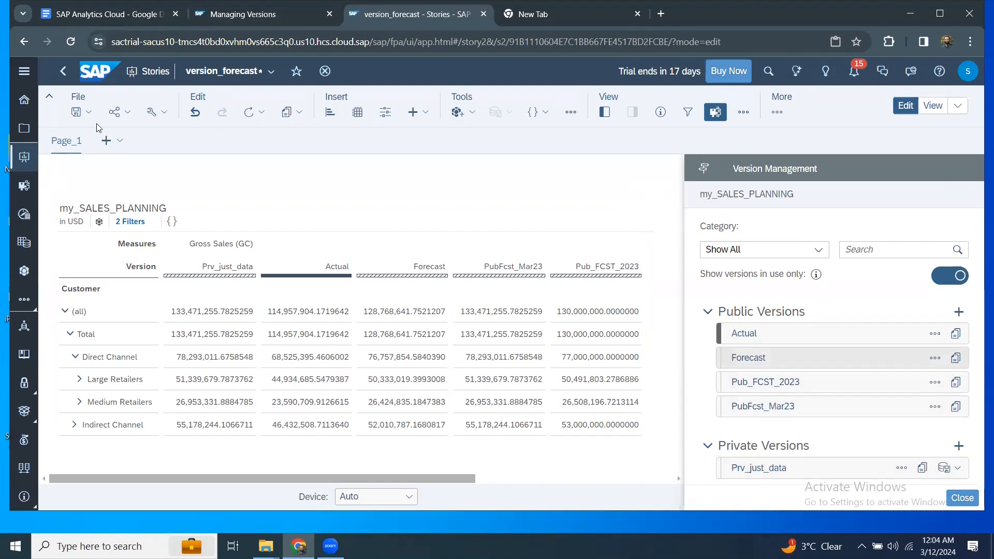
Save version_forecast, then open my_SALES_PLANNING and preview the Prv_just_data version's rows.
click(88, 112)
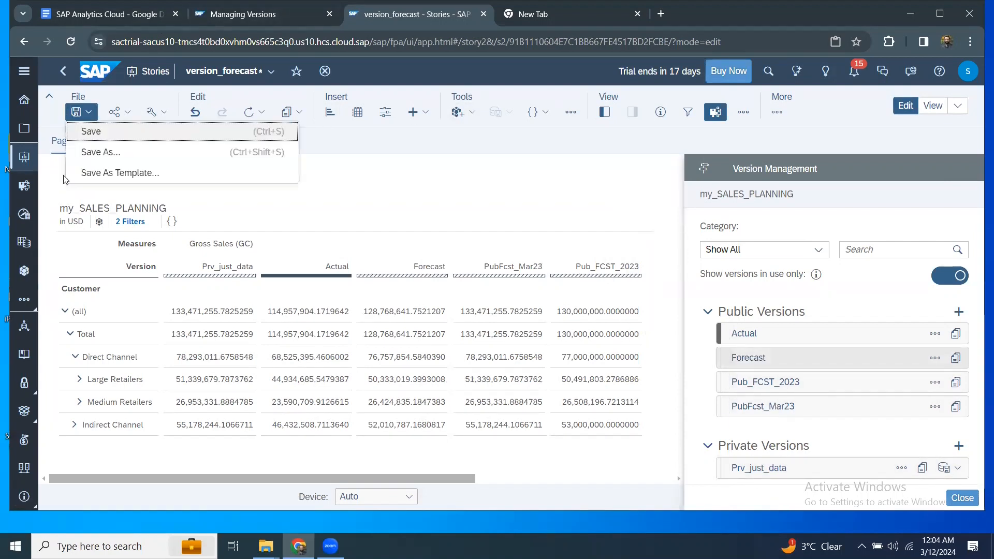
click(109, 132)
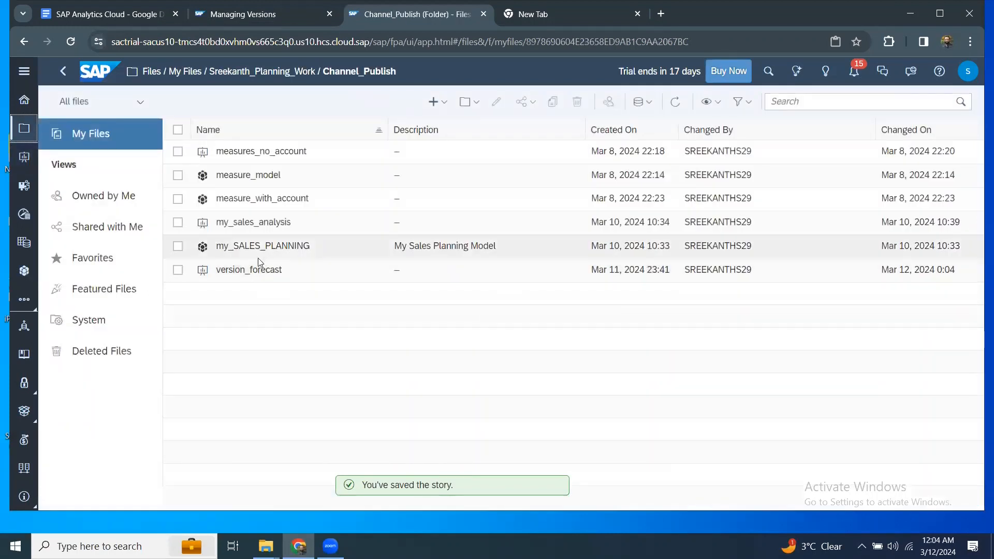
click(260, 247)
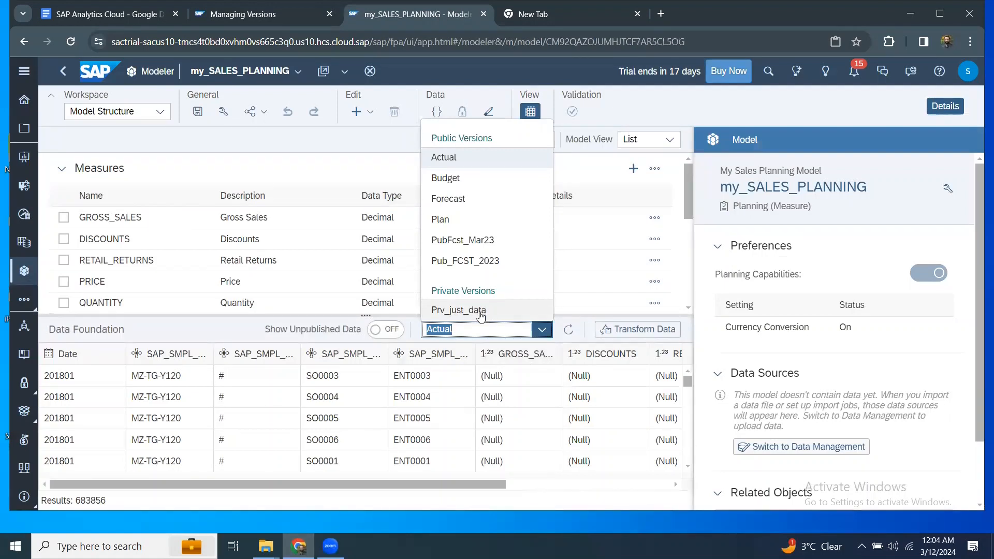
click(480, 311)
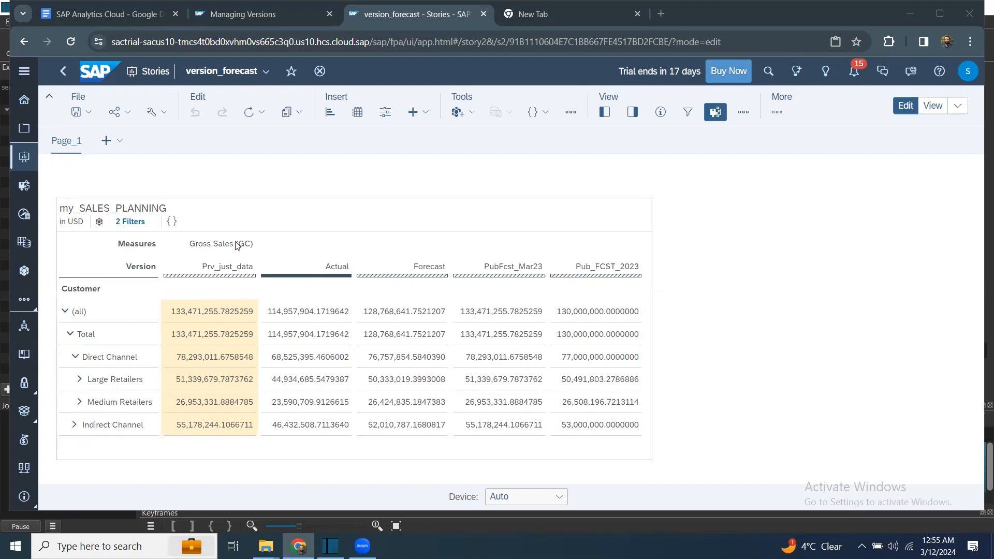
Select the table and open the Version Management panel from the Tools list.
click(571, 113)
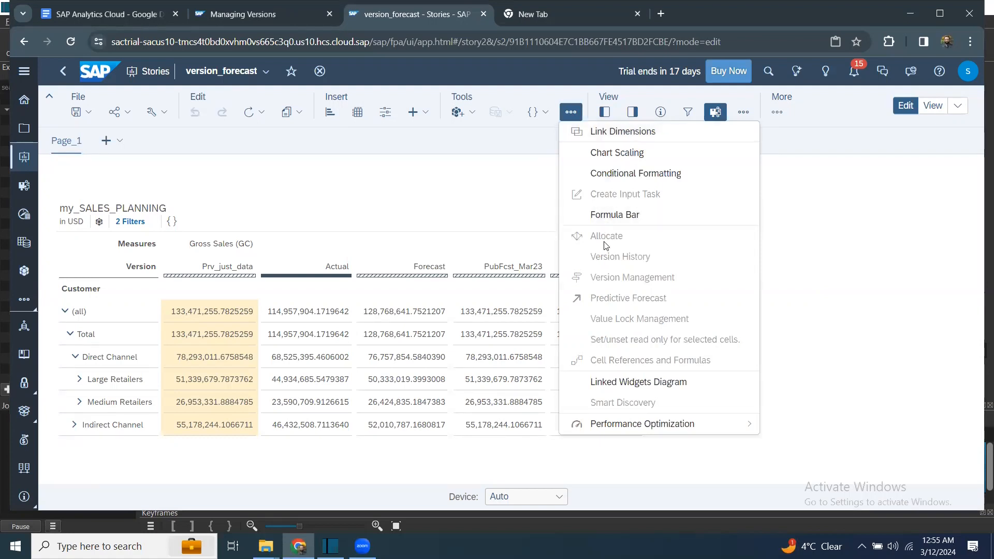
click(271, 313)
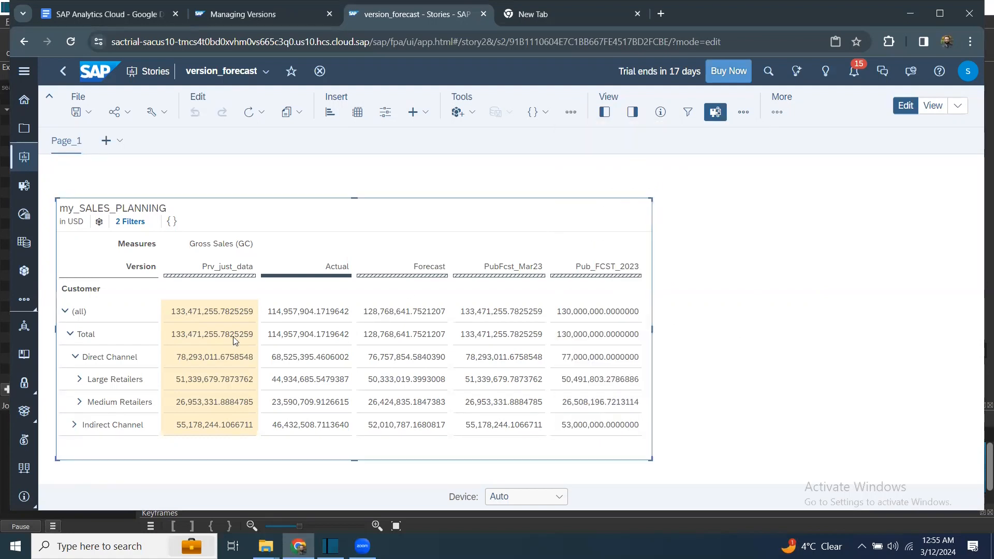
click(571, 113)
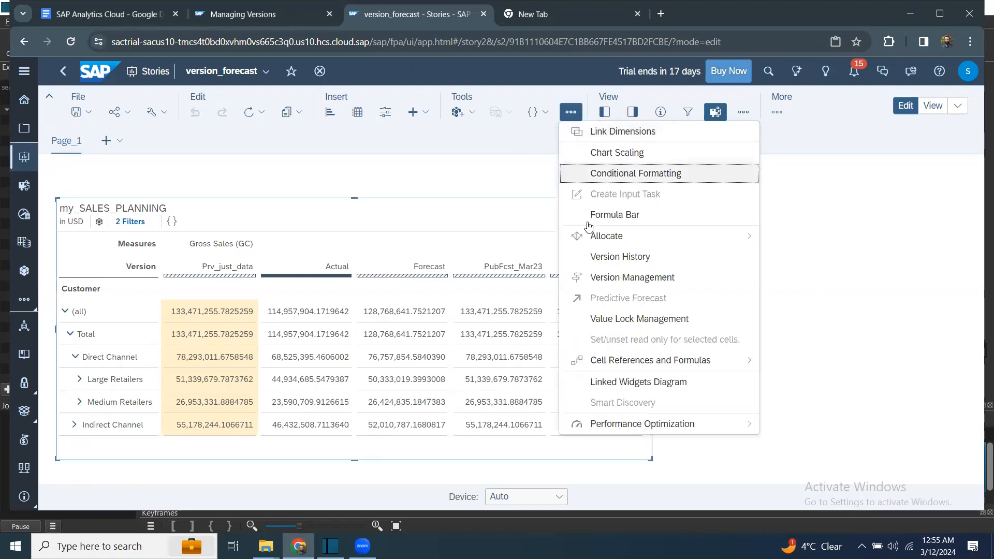
click(623, 281)
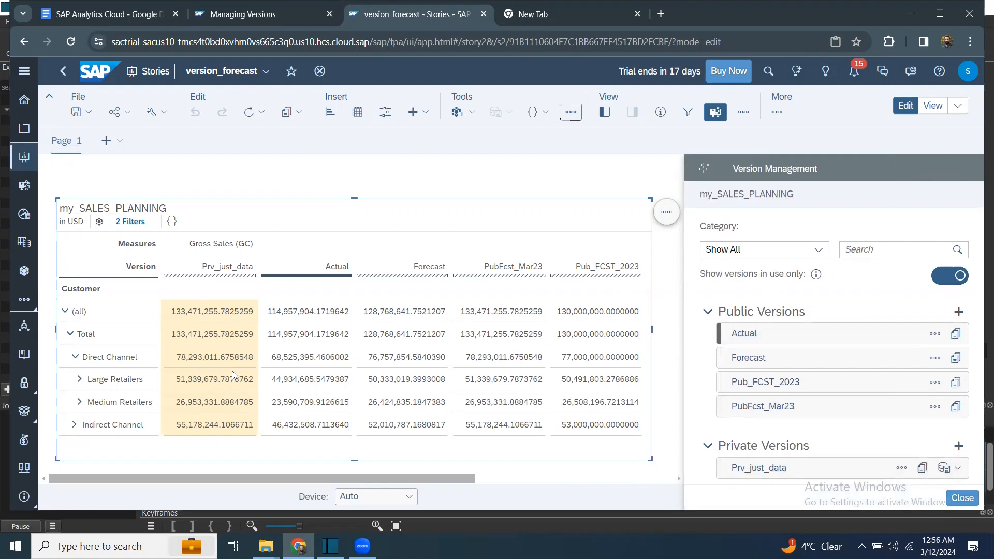
Change Prv_just_data's Direct Channel gross sales to 79,000,000.
click(230, 356)
click(198, 359)
drag(238, 359, 132, 353)
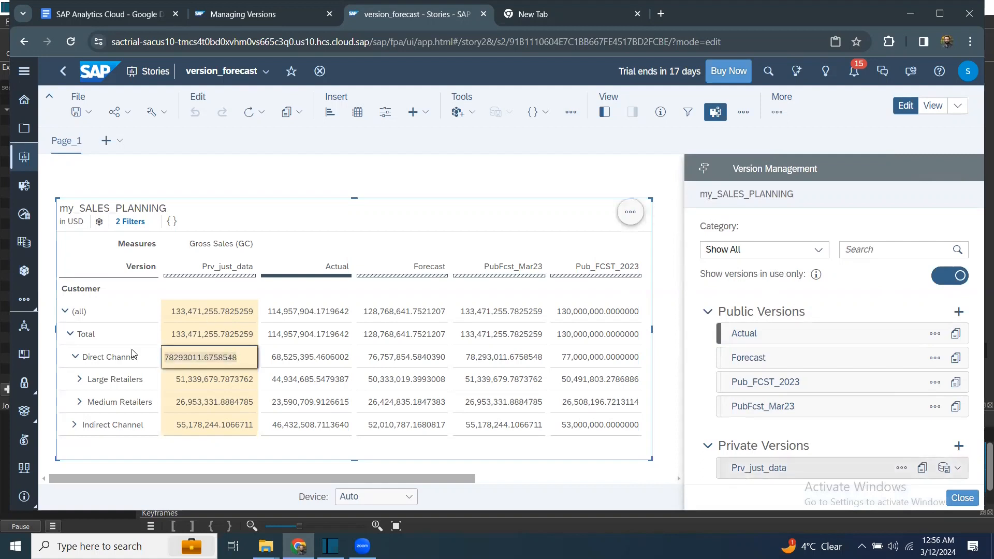
text(79)
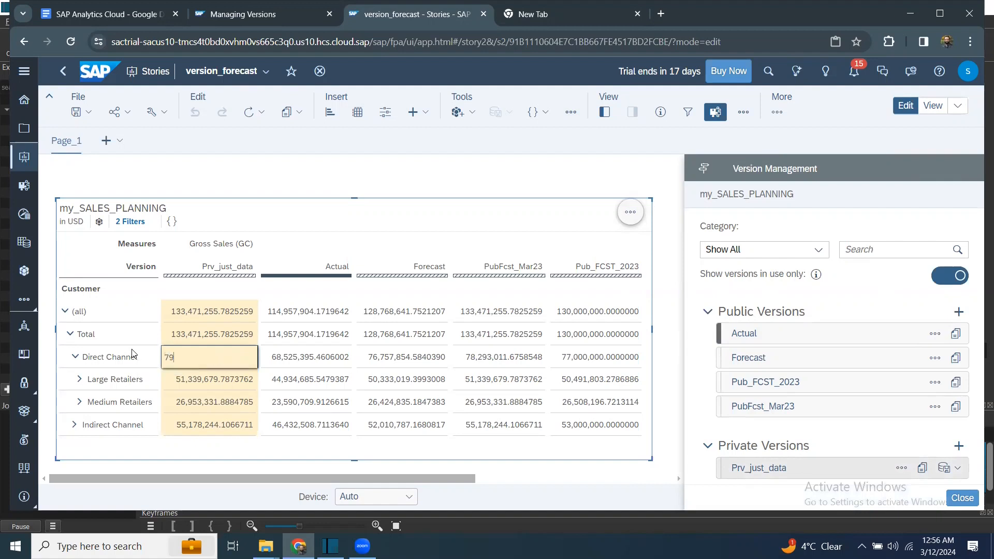
text(,000,000)
key(Return)
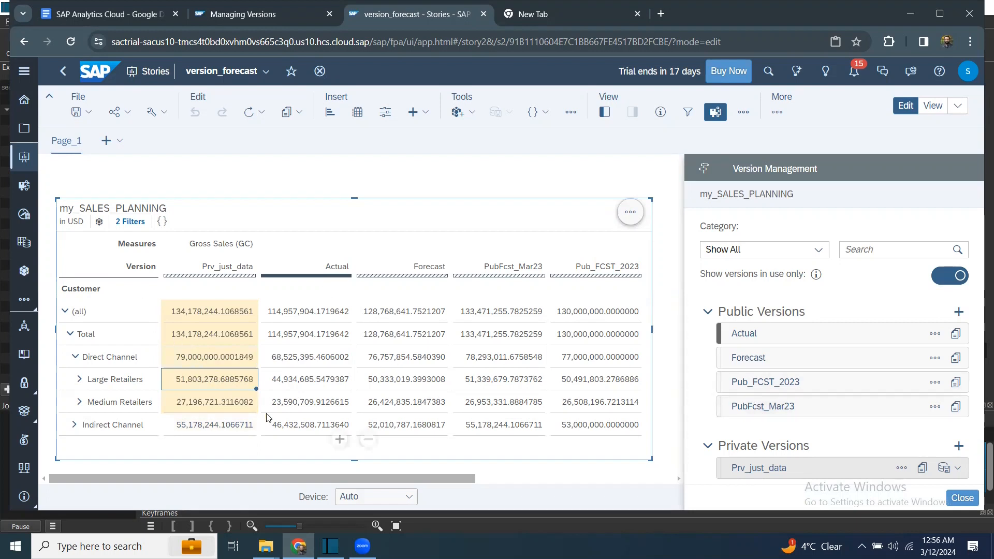
Undo the last data change on Prv_just_data through the cell's Version menu.
right_click(233, 319)
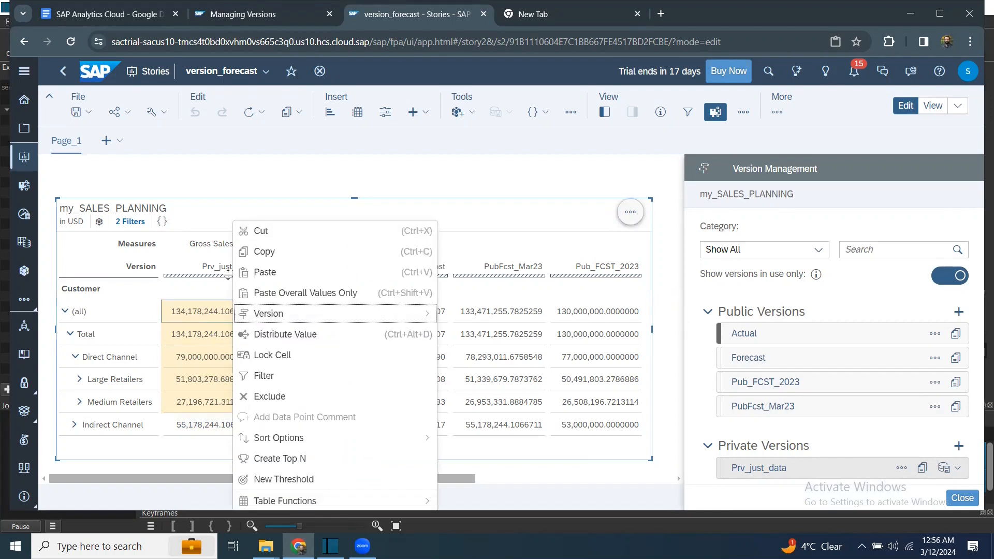
mouse_move(275, 322)
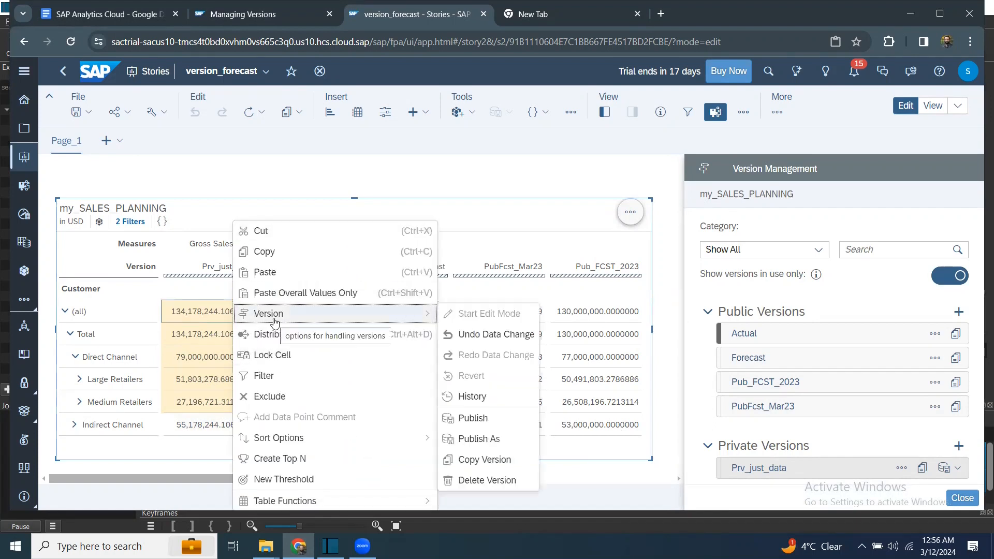
click(473, 335)
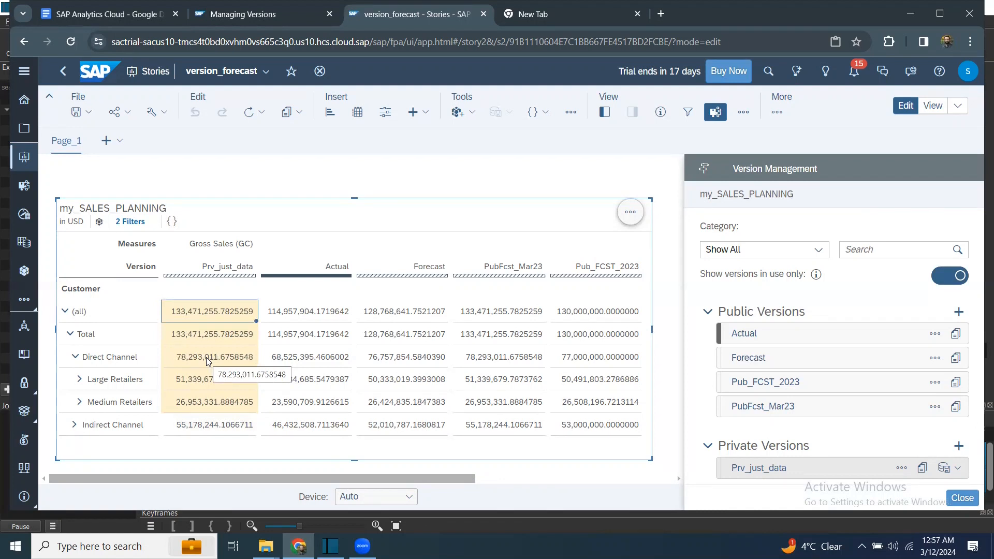
Set Prv_just_data's Direct Channel value to 70,000,000.
double_click(206, 357)
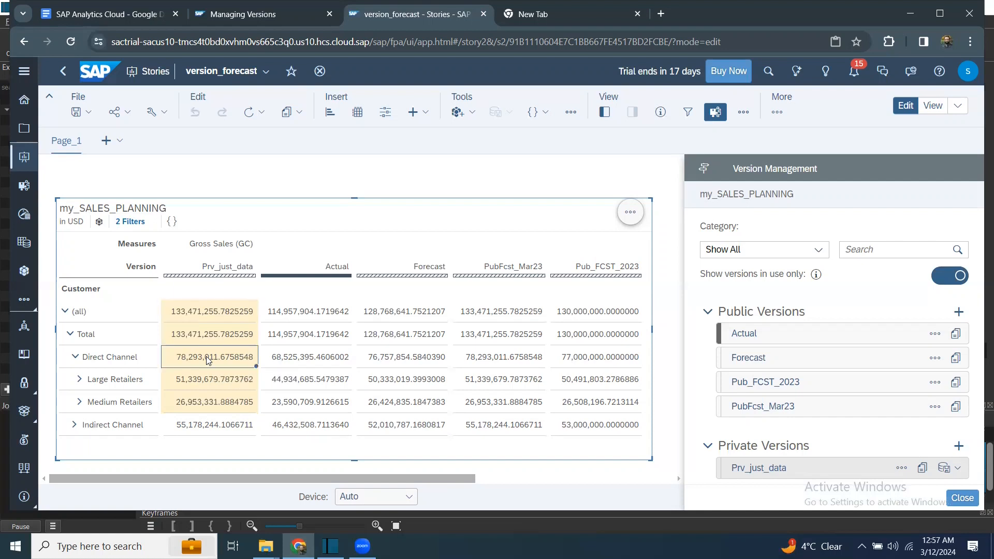
drag(240, 357, 106, 348)
text(700)
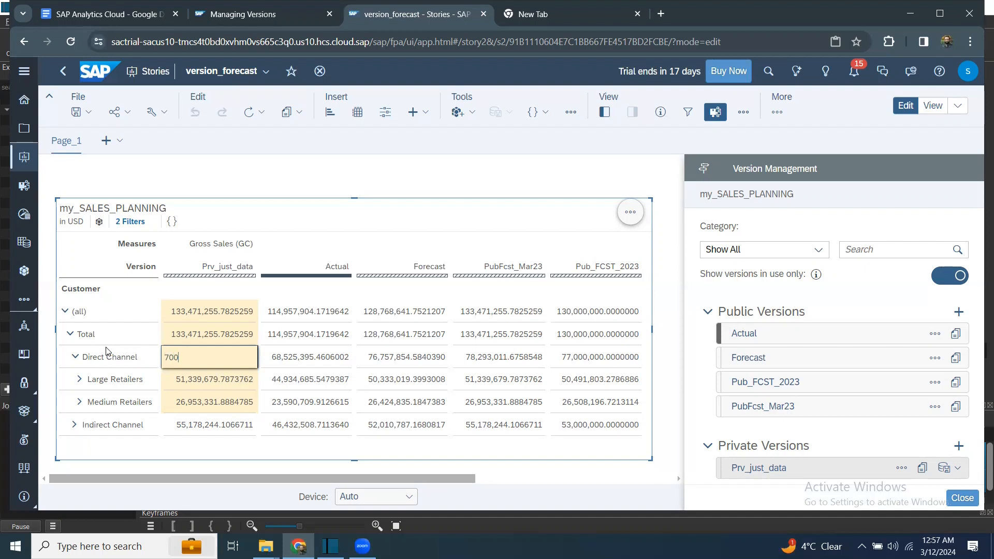
key(BackSpace)
text(,000,000)
click(291, 370)
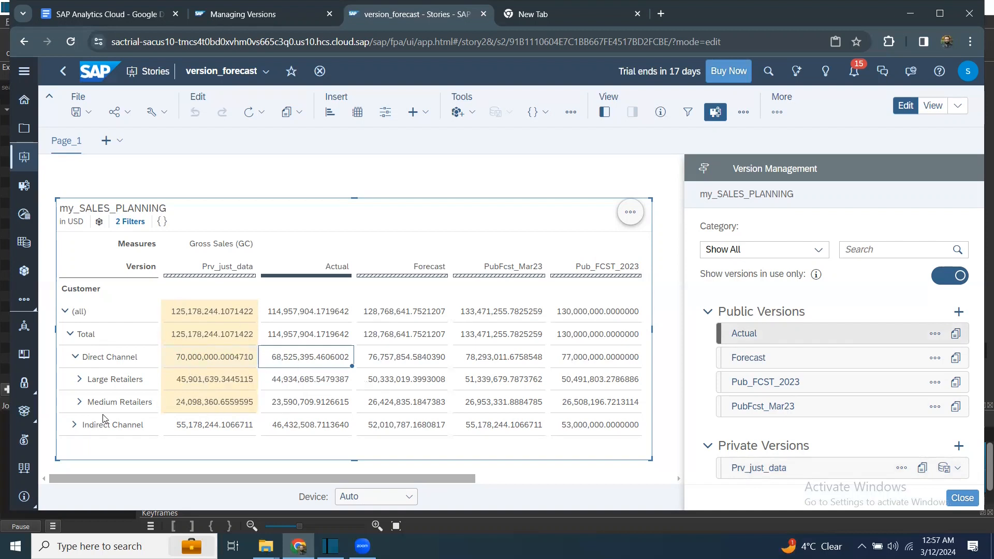
Set Prv_just_data's Indirect Channel value to 50,000,000, bringing the total to 120,000,000.
click(199, 428)
click(247, 425)
drag(239, 428, 123, 437)
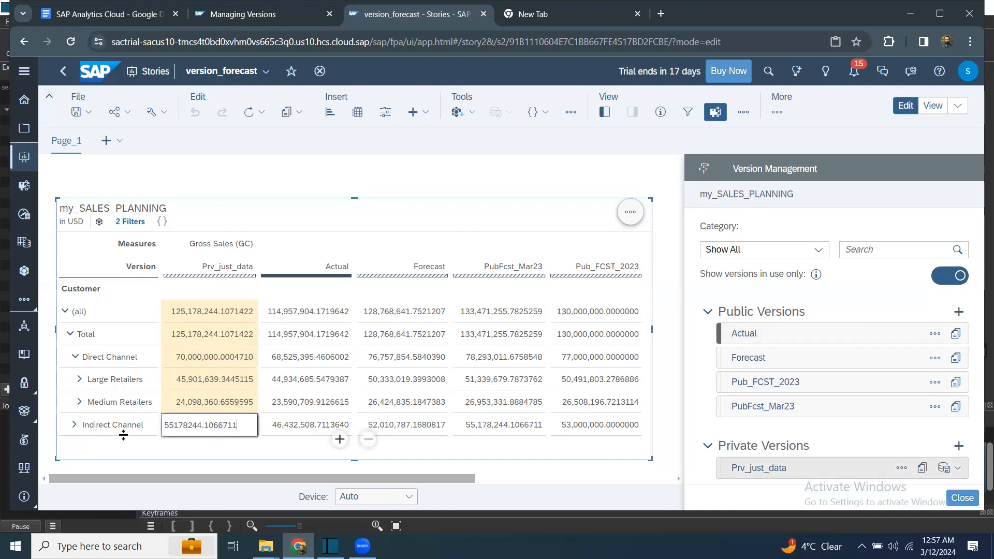
drag(239, 426, 138, 433)
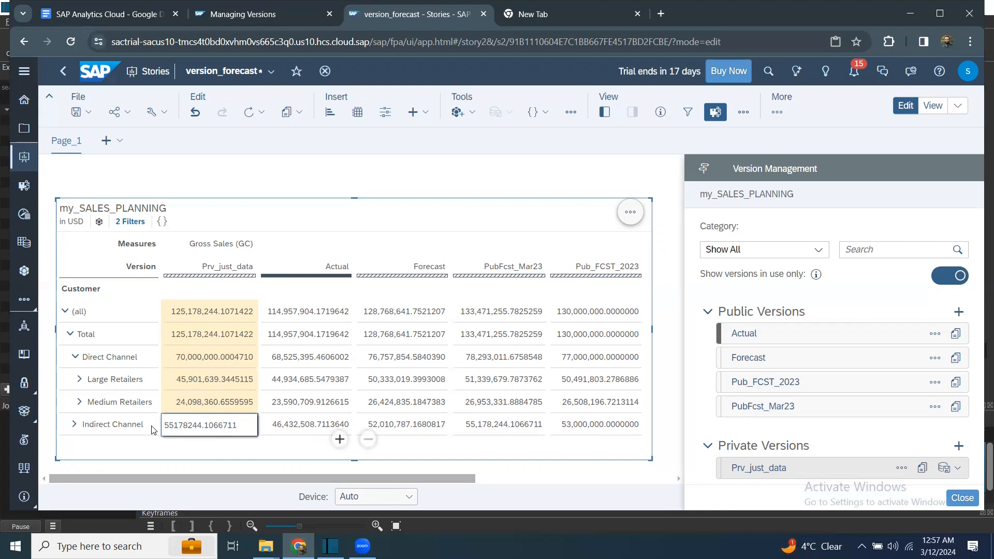
key(BackSpace)
text(5)
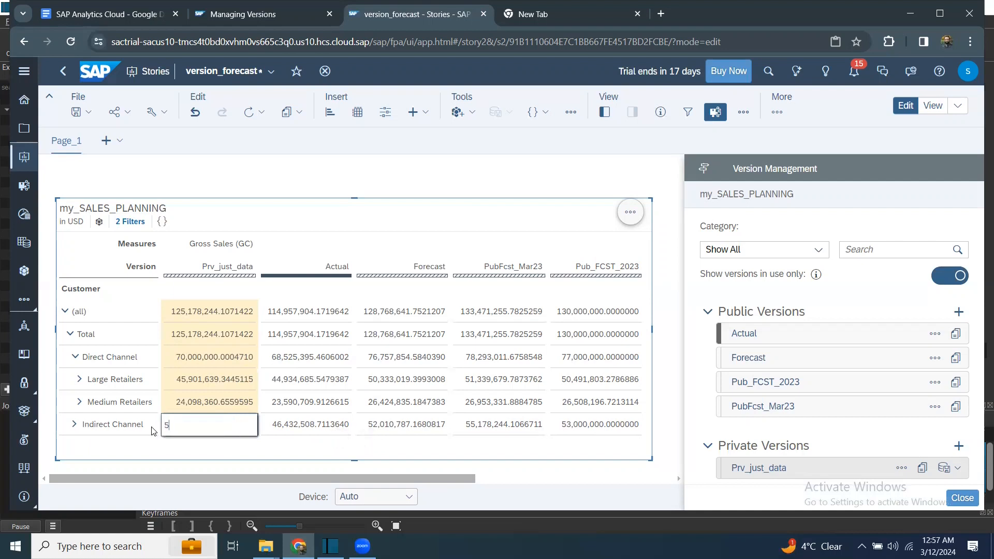
text(0,000,000)
key(Return)
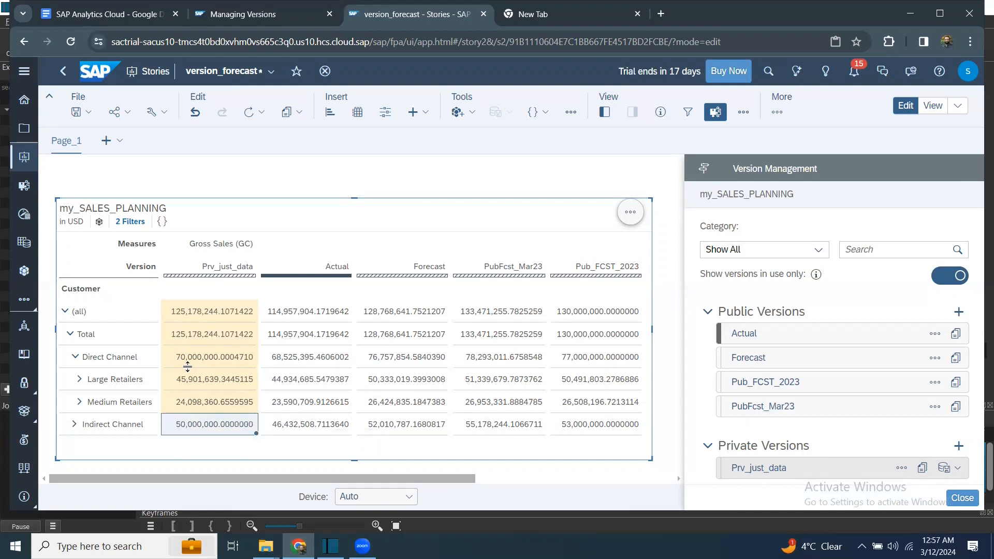
Use Prv_just_data's Version History to roll back both entries to its copied state.
right_click(245, 315)
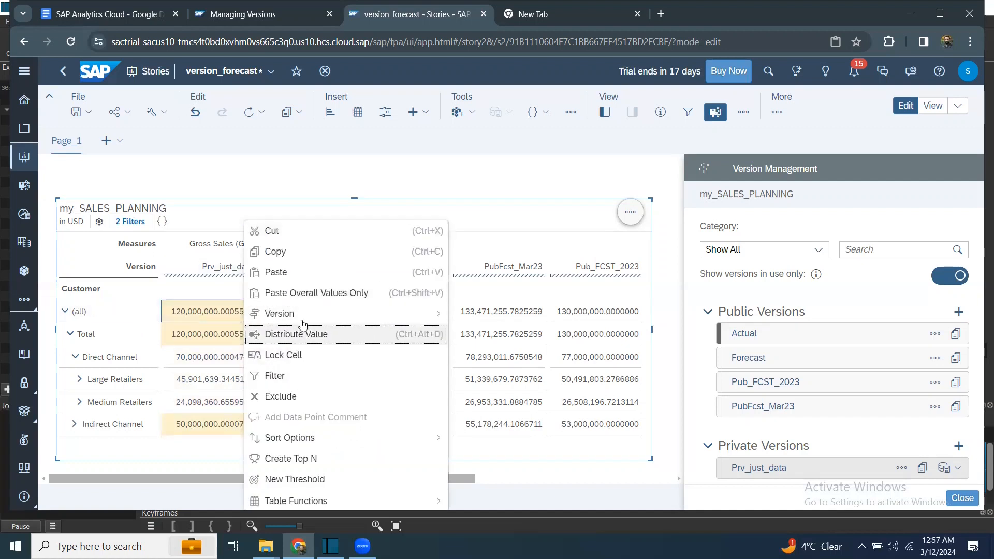
mouse_move(303, 320)
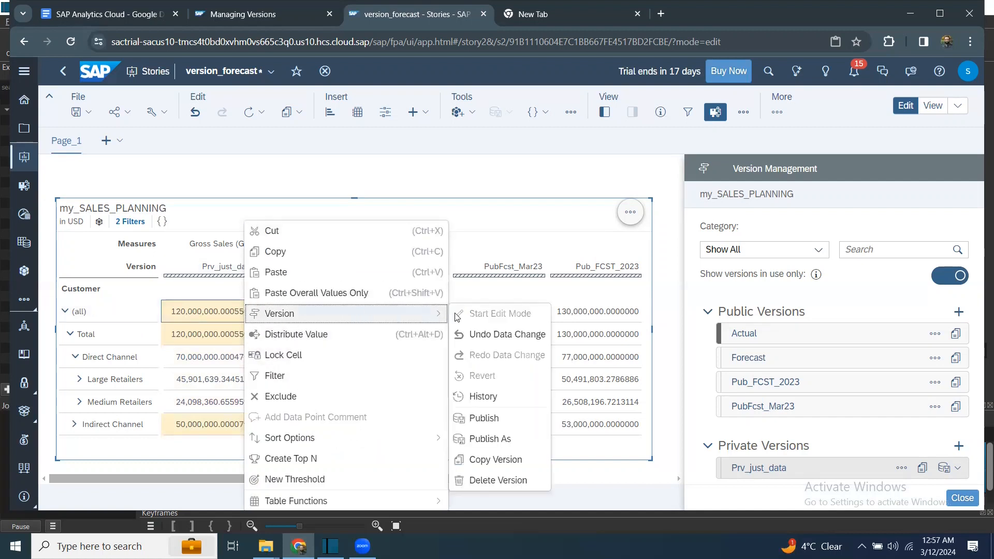
click(482, 399)
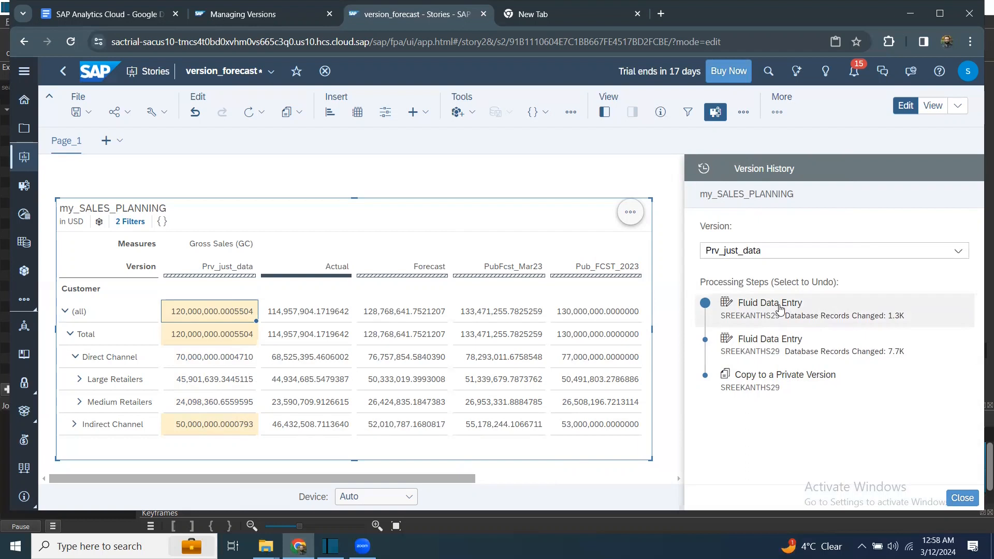
click(760, 354)
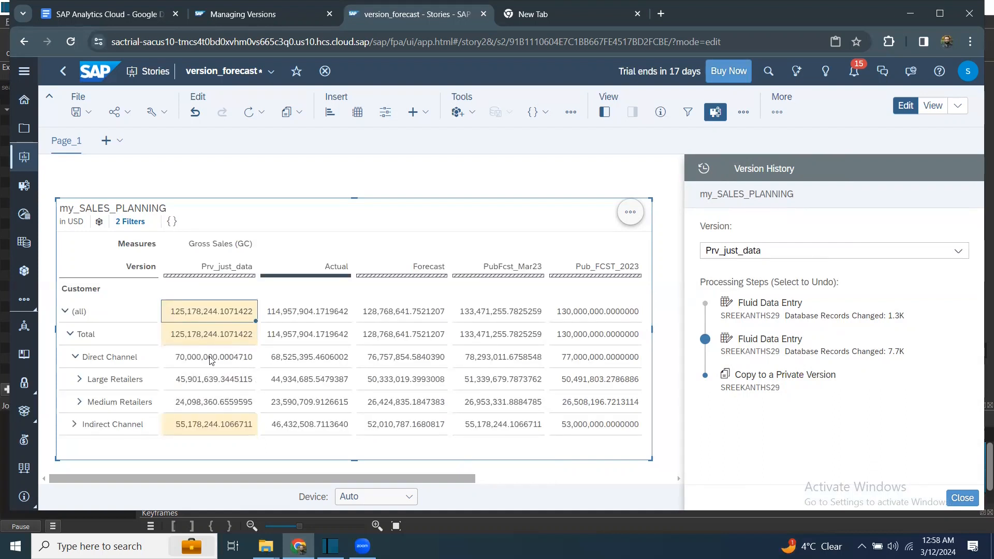
click(762, 397)
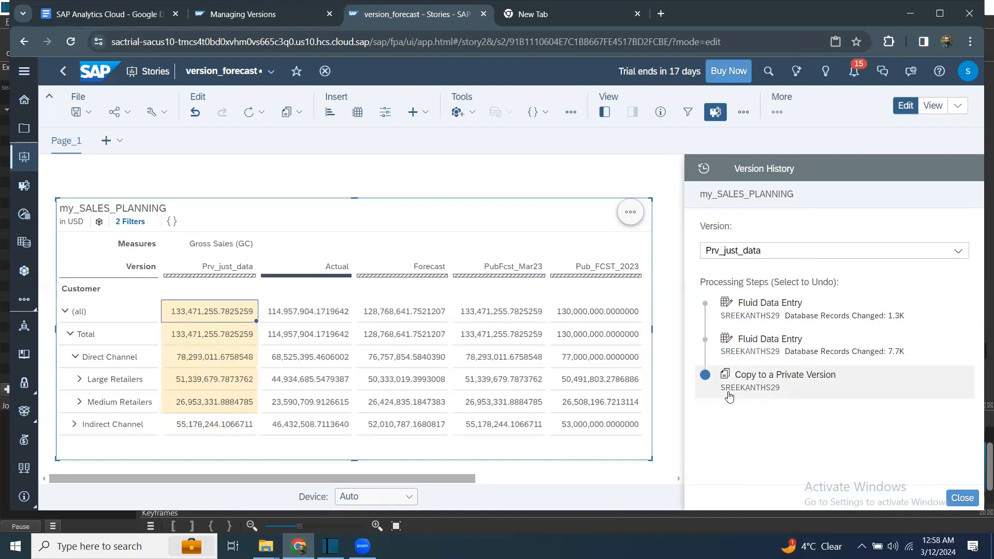